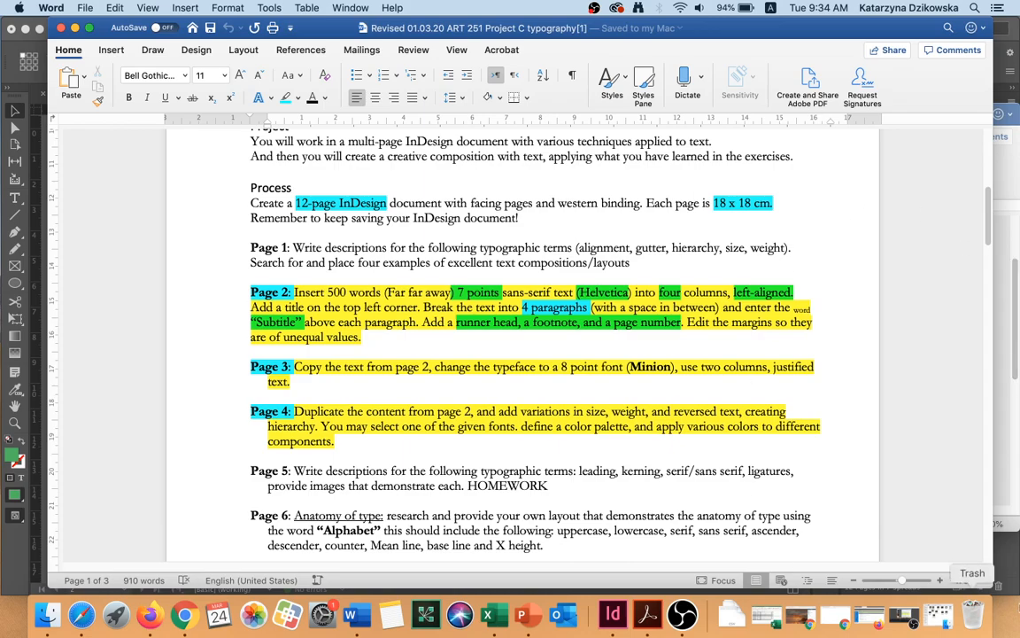
- Highlight the "Page 2:", "Page 3:" and "Page 4:" labels in the project brief in red
scroll(612, 334, "down", 6)
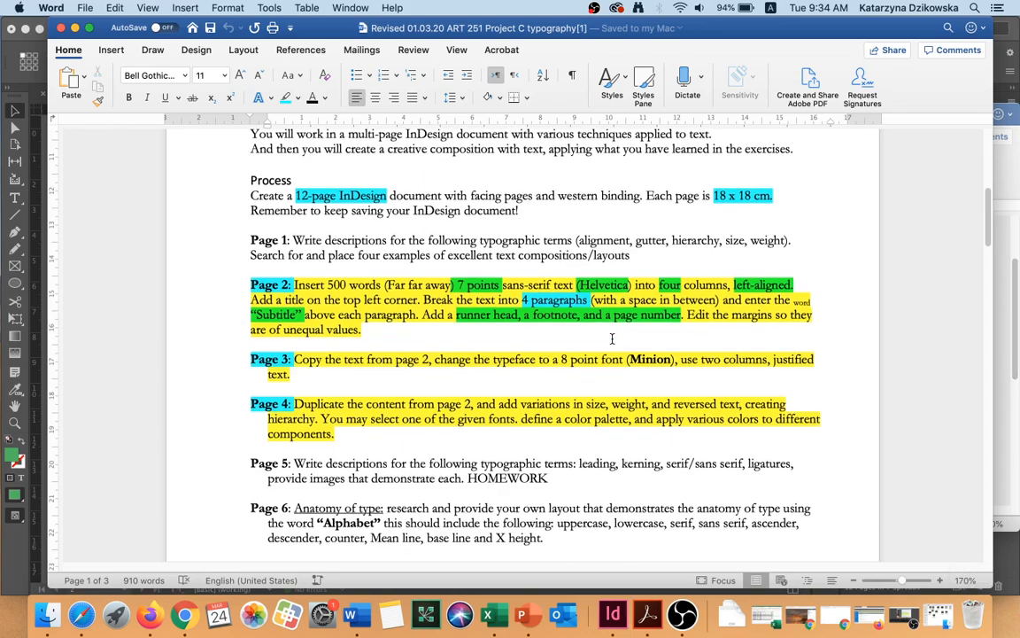
scroll(606, 363, "down", 5)
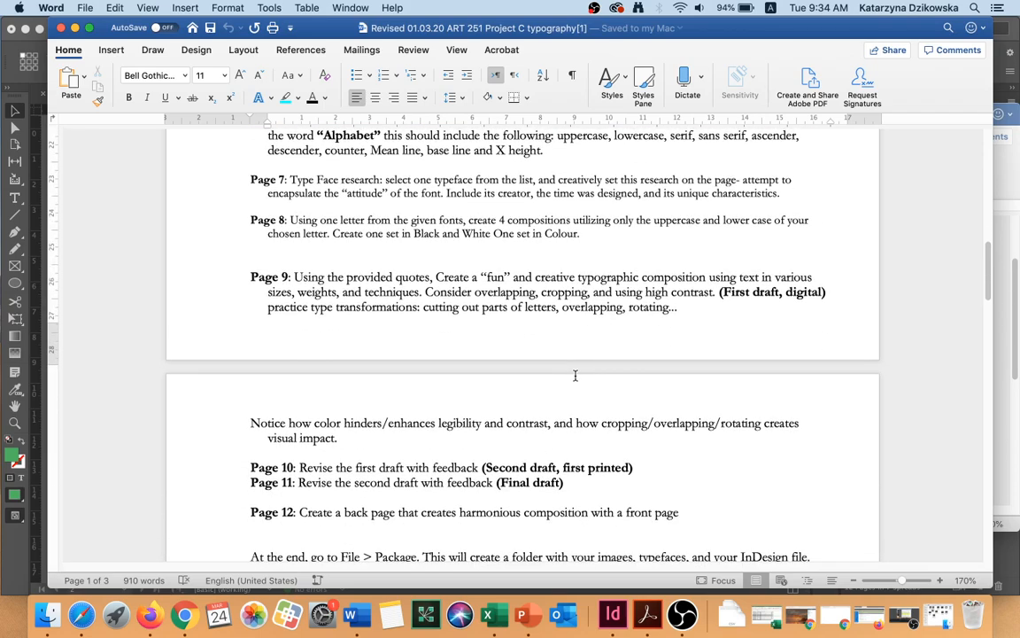
scroll(585, 374, "up", 10)
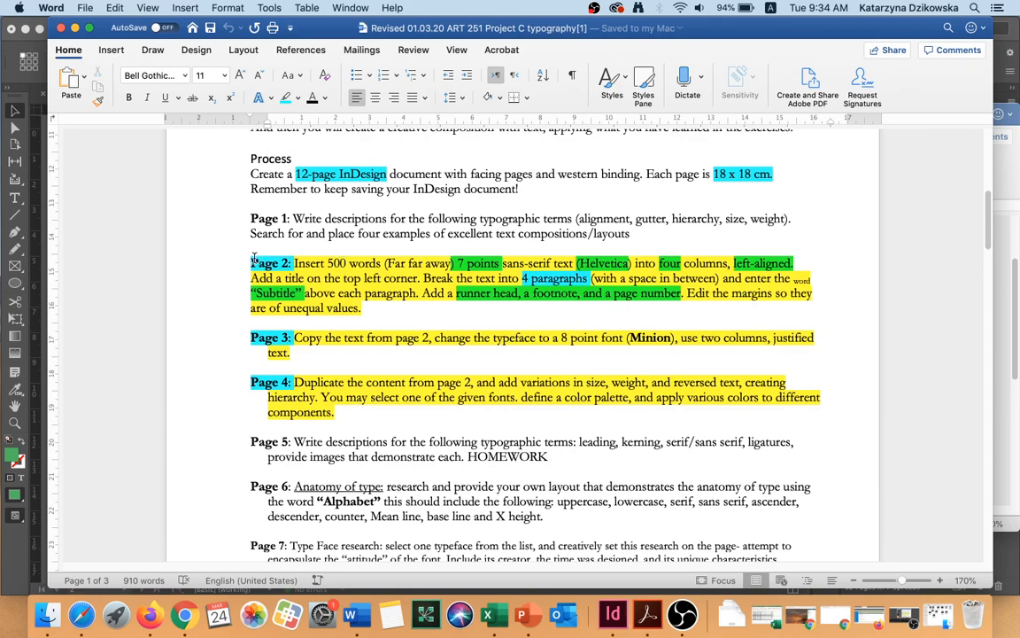
left_click_drag(251, 263, 292, 263)
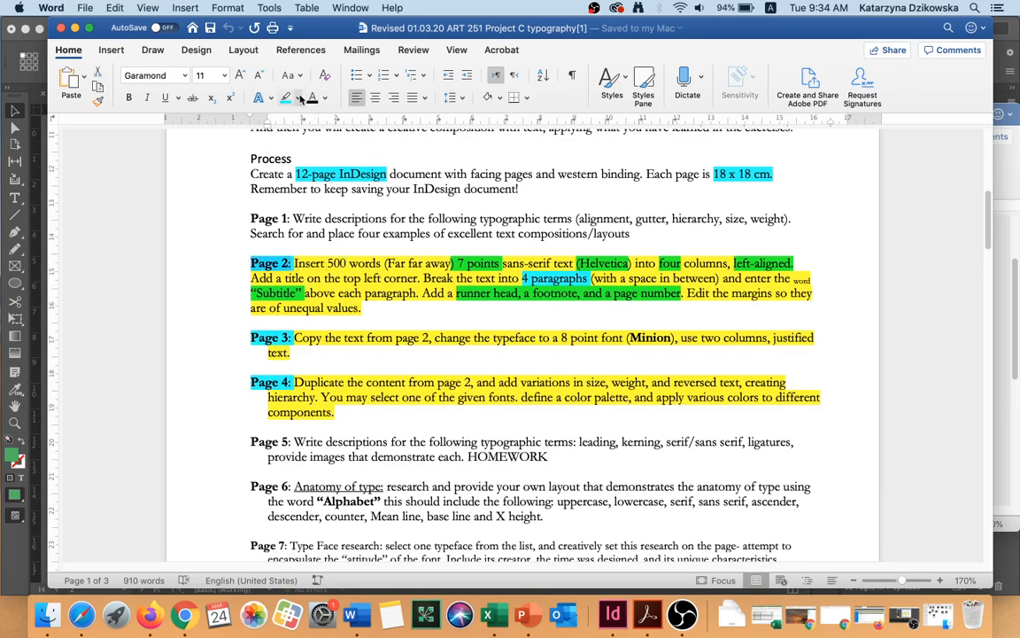
left_click(298, 98)
left_click(295, 168)
mouse_move(243, 337)
left_mouse_down()
mouse_move(297, 338)
mouse_move(248, 335)
left_mouse_up()
left_click(296, 338)
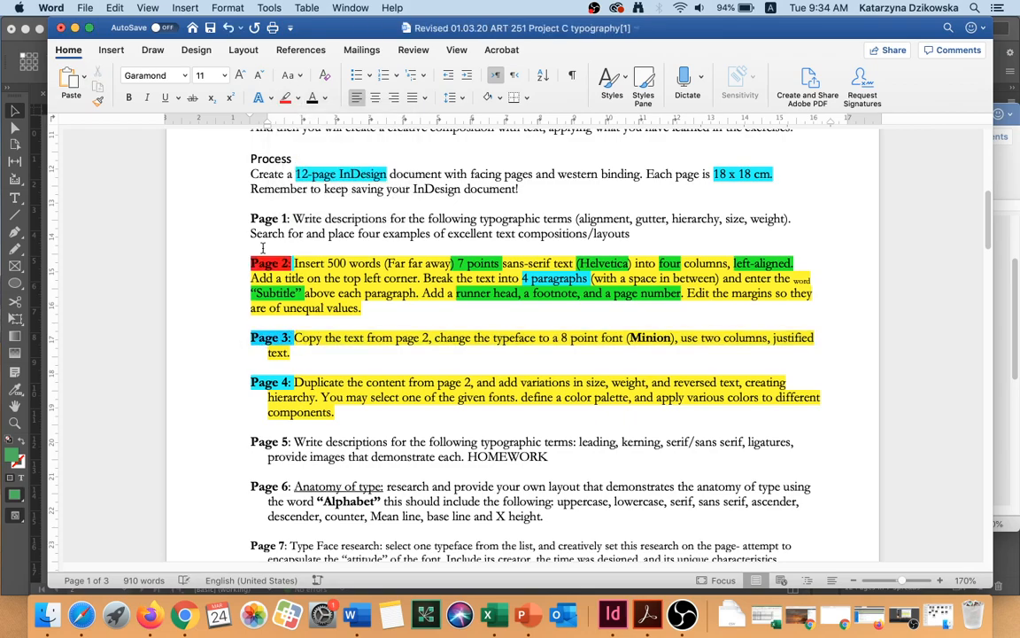
left_click(286, 98)
left_click(276, 425)
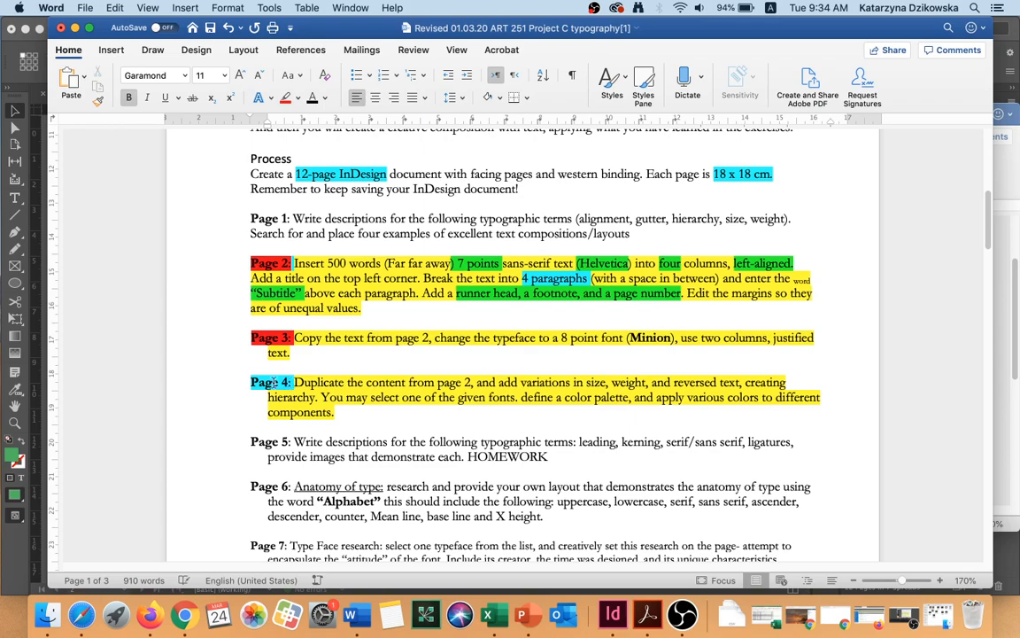
left_click(285, 98)
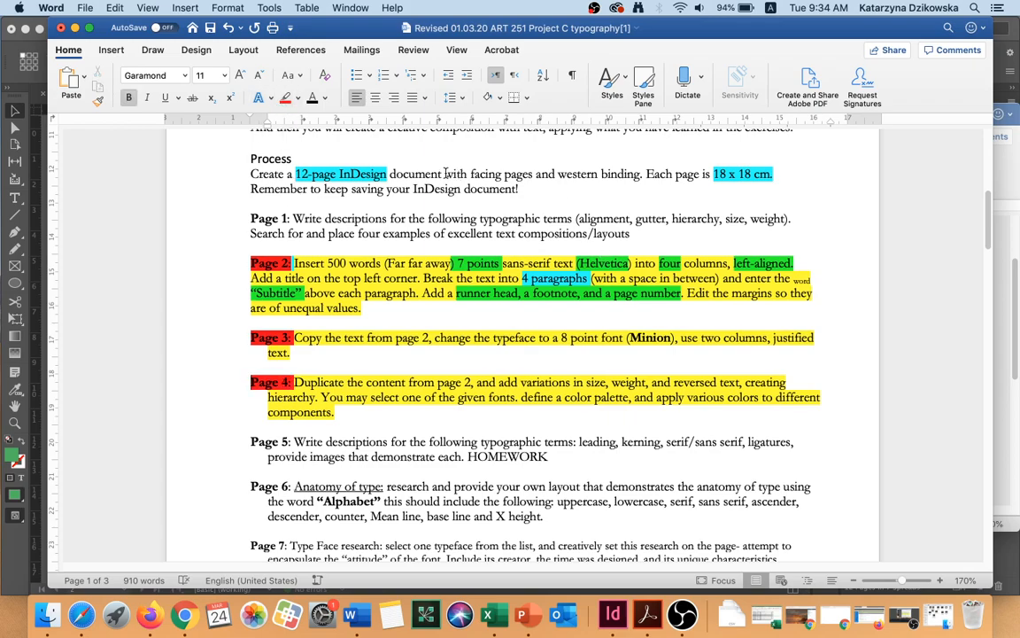
- Highlight "12-page InDesign" and "18 x 18 cm." in the Process paragraph in red
left_click_drag(293, 173, 387, 174)
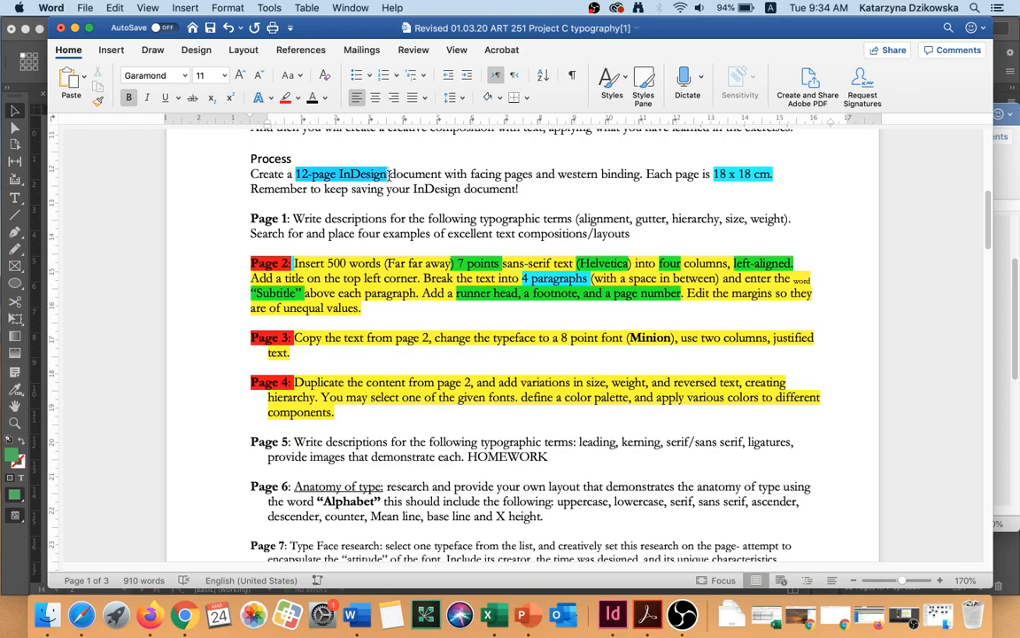
left_click(285, 99)
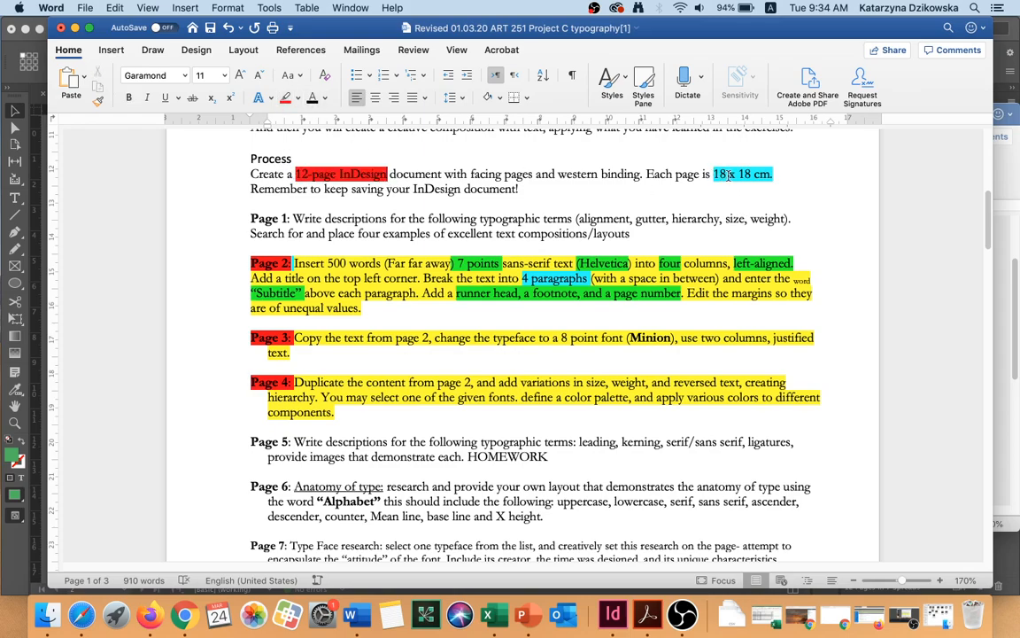
left_click_drag(713, 174, 779, 175)
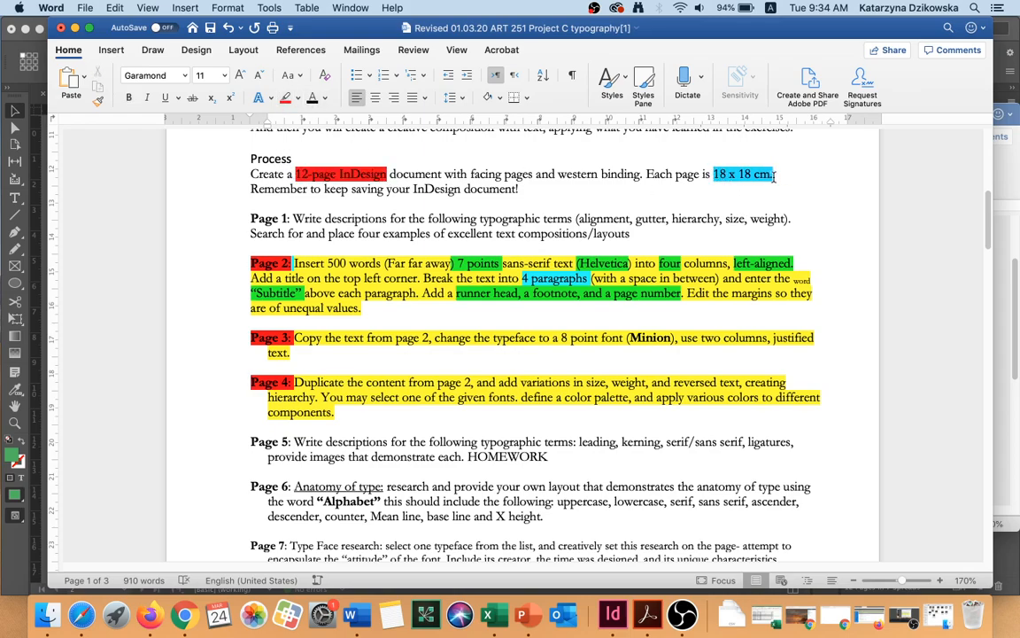
left_click(287, 97)
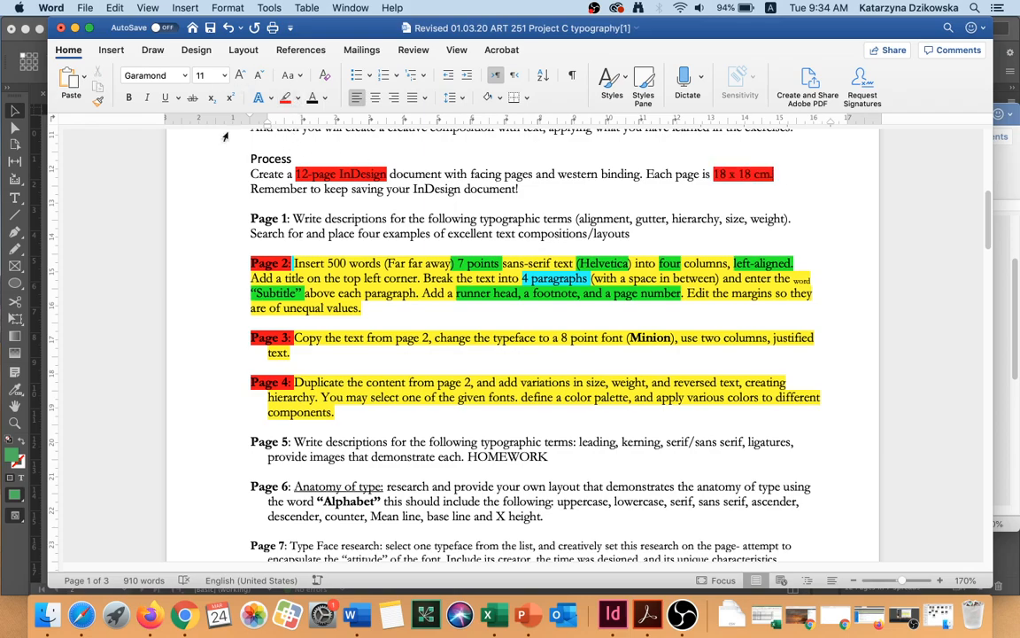
- Switch to InDesign and set the new document's units to Centimeters and its page count to 8
left_click(7, 55)
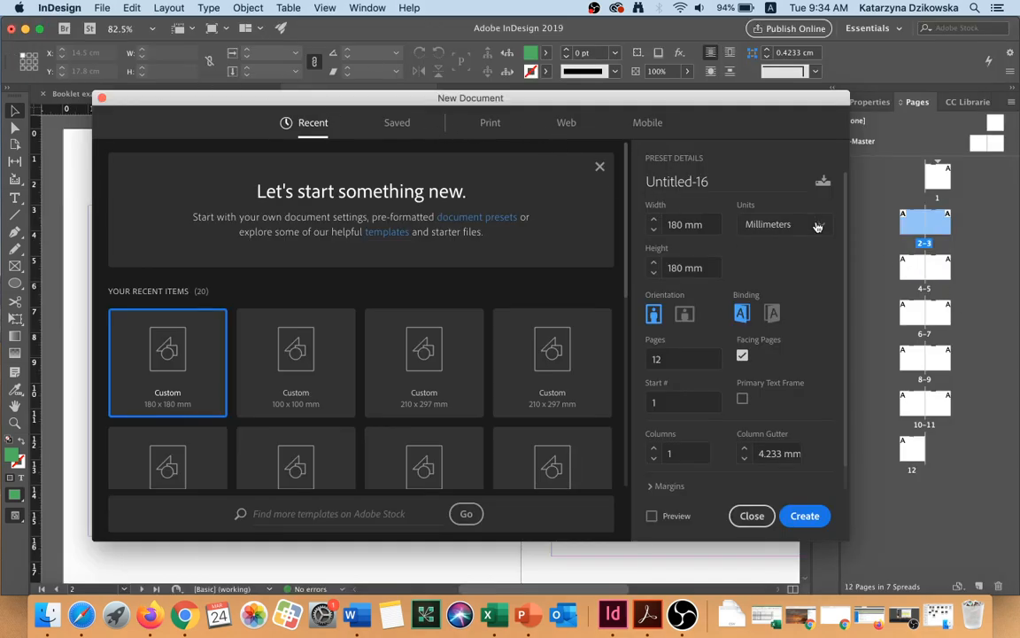
left_click(748, 224)
left_click(784, 345)
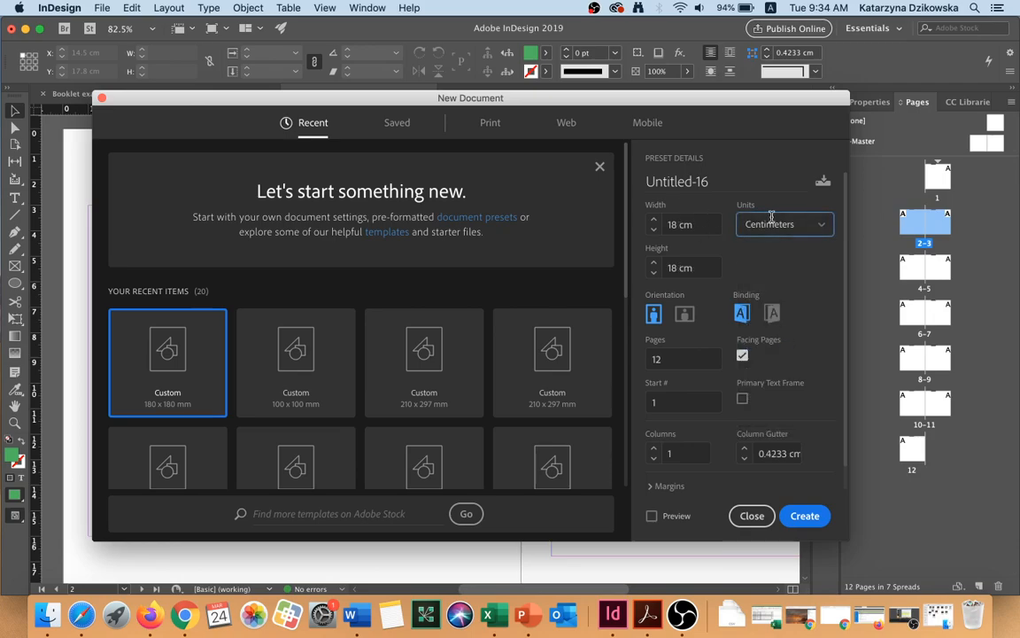
left_click(703, 226)
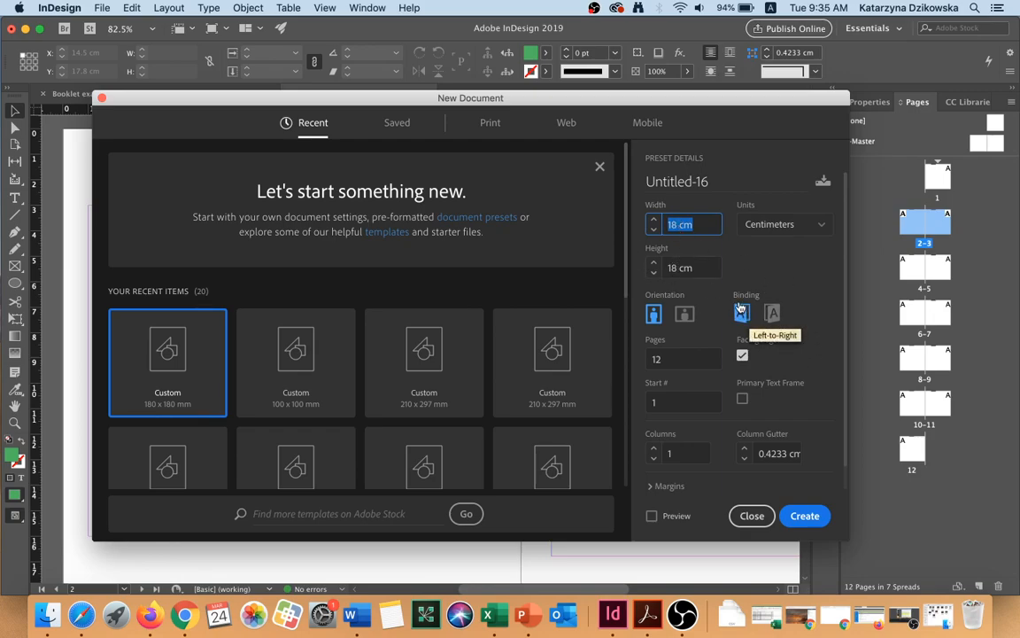
left_click(683, 359)
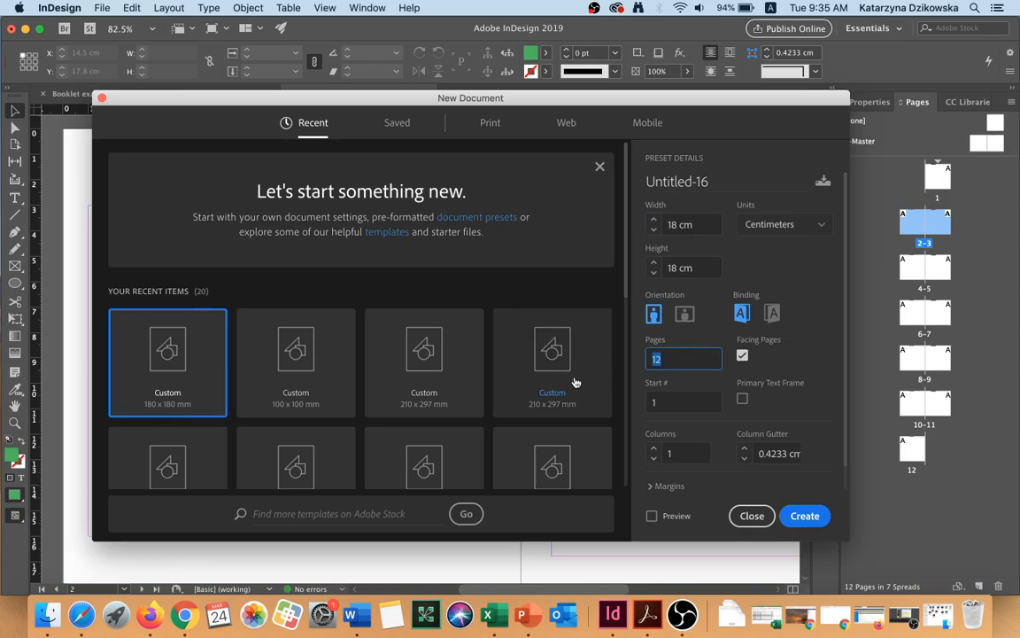
double_click(672, 354)
type("8")
scroll(674, 372, "down", 1)
- Set linked margins of 1 cm on all sides and create the document
left_click(666, 463)
scroll(681, 452, "down", 3)
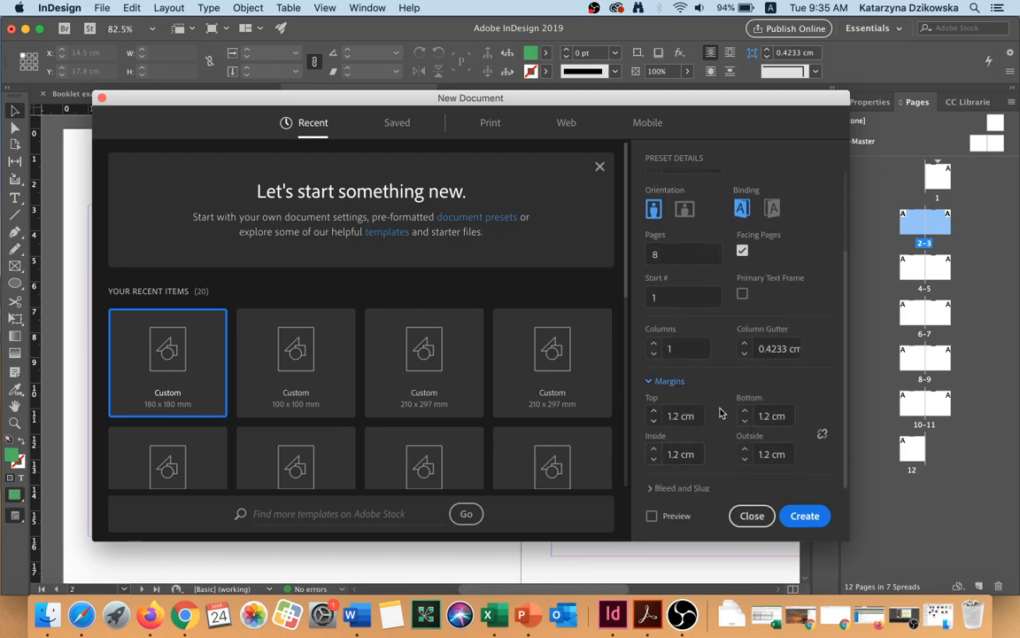
left_click(655, 422)
left_click(822, 433)
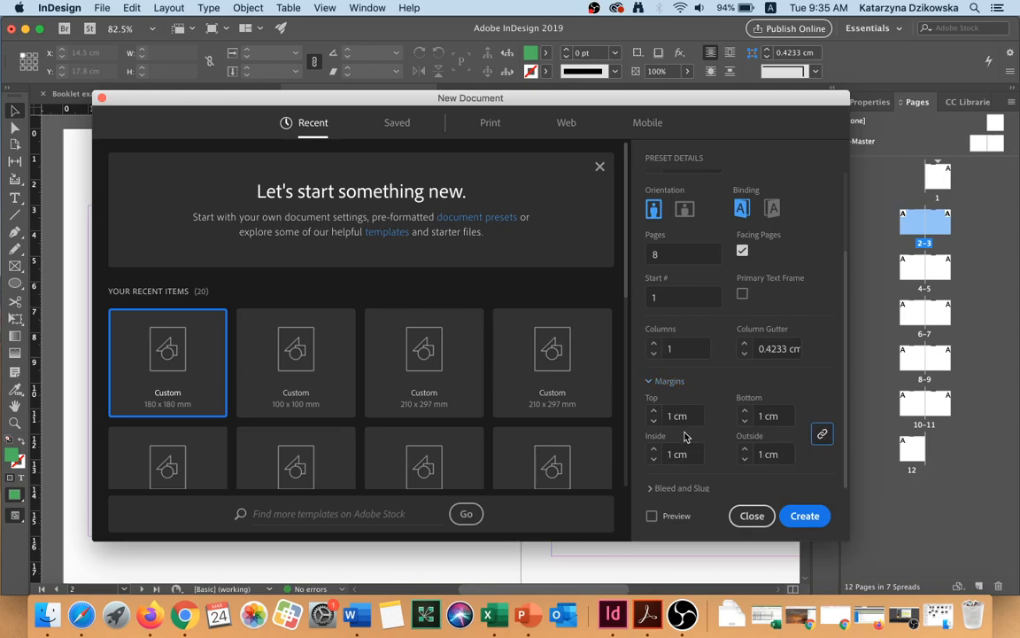
left_click(802, 516)
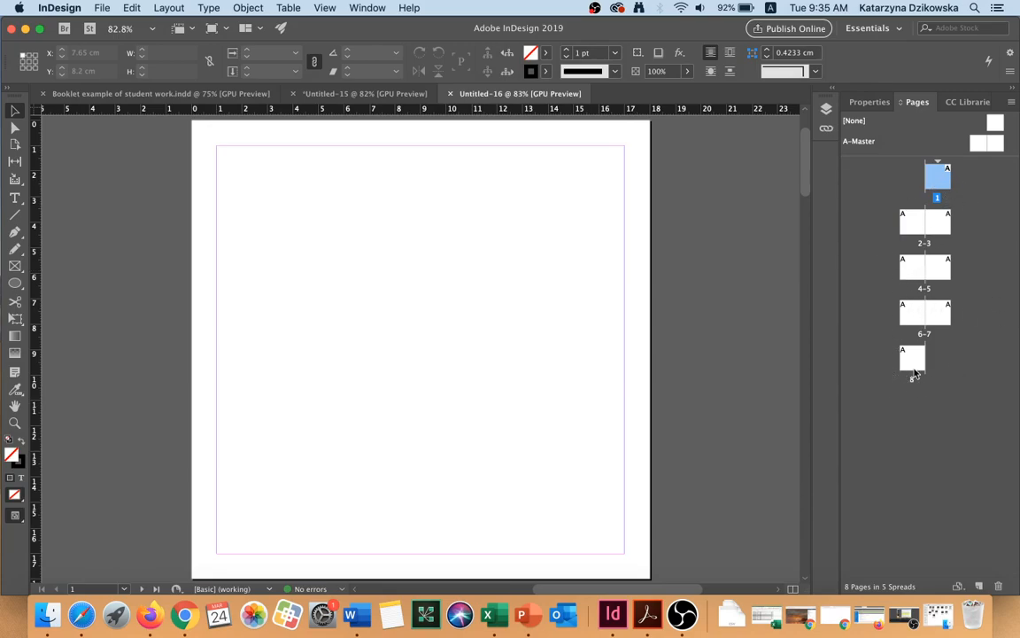
- Add four more pages to the document and go to page 2
left_click(980, 587)
left_click(979, 588)
left_click(980, 587)
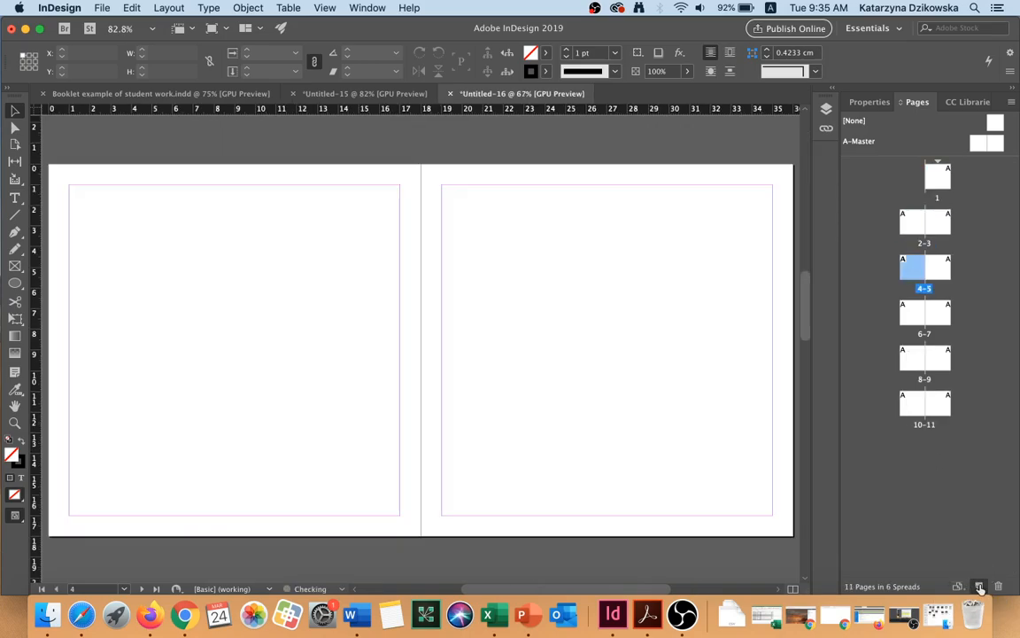
left_click(980, 587)
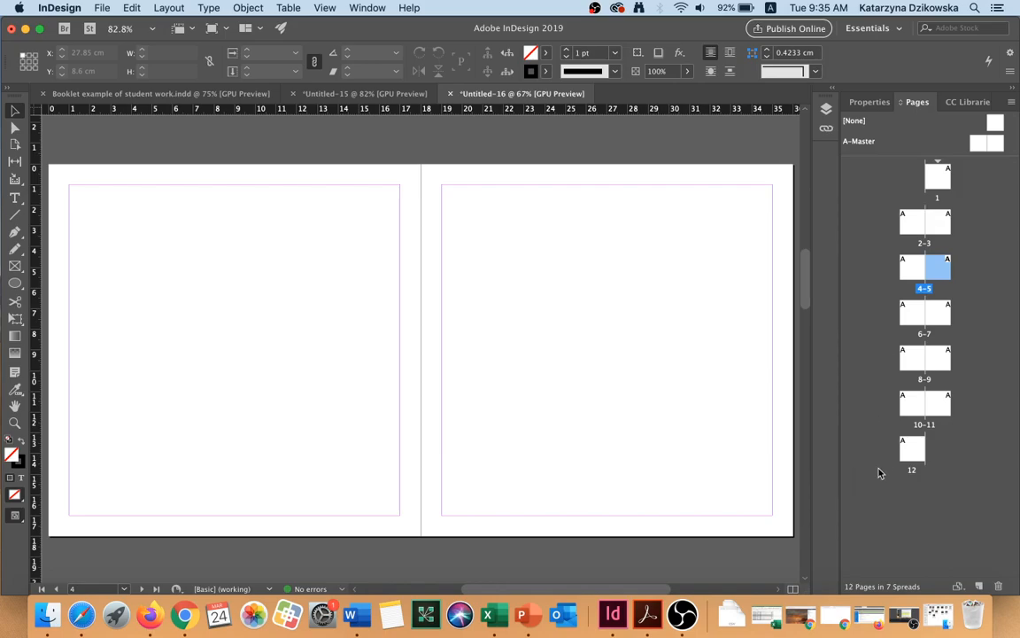
scroll(584, 571, "left", 3)
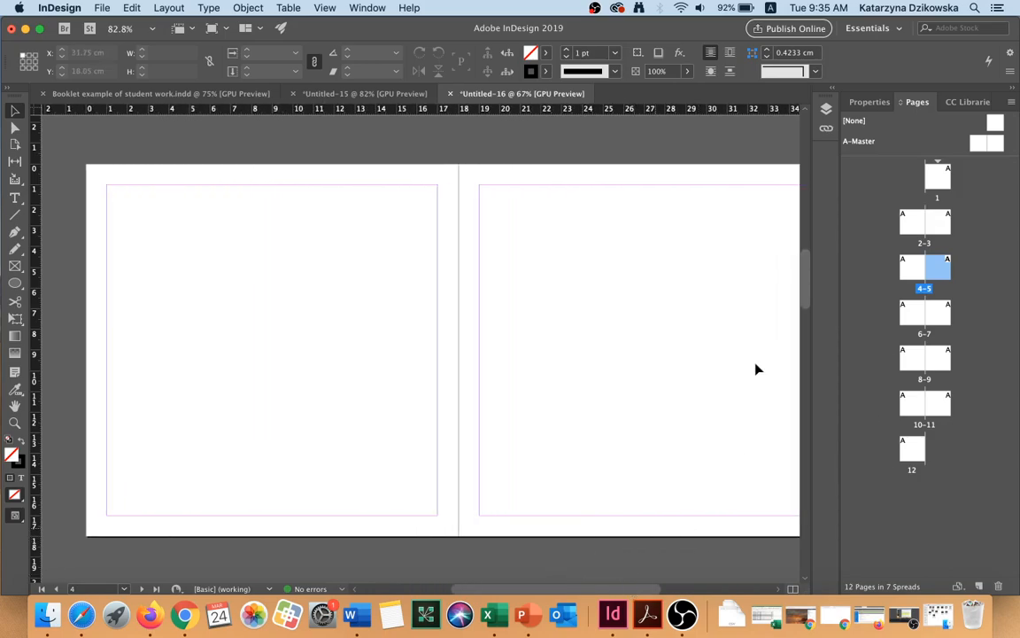
double_click(910, 221)
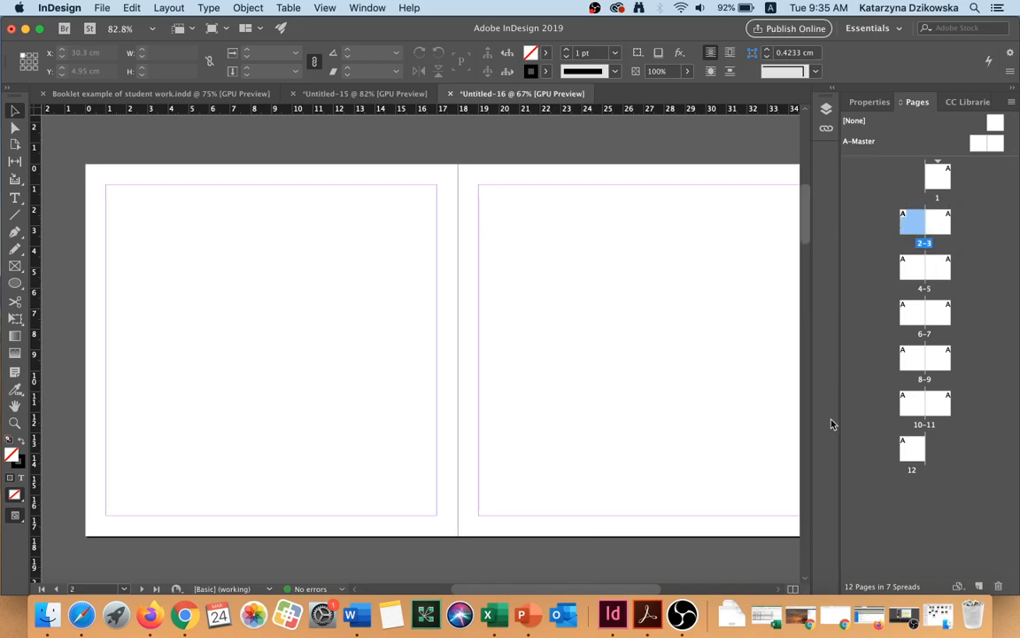
- Switch to Word and review the Page 2 requirements for type size, font, columns, alignment, paragraphs, runner head, footnote and page number
left_click(353, 615)
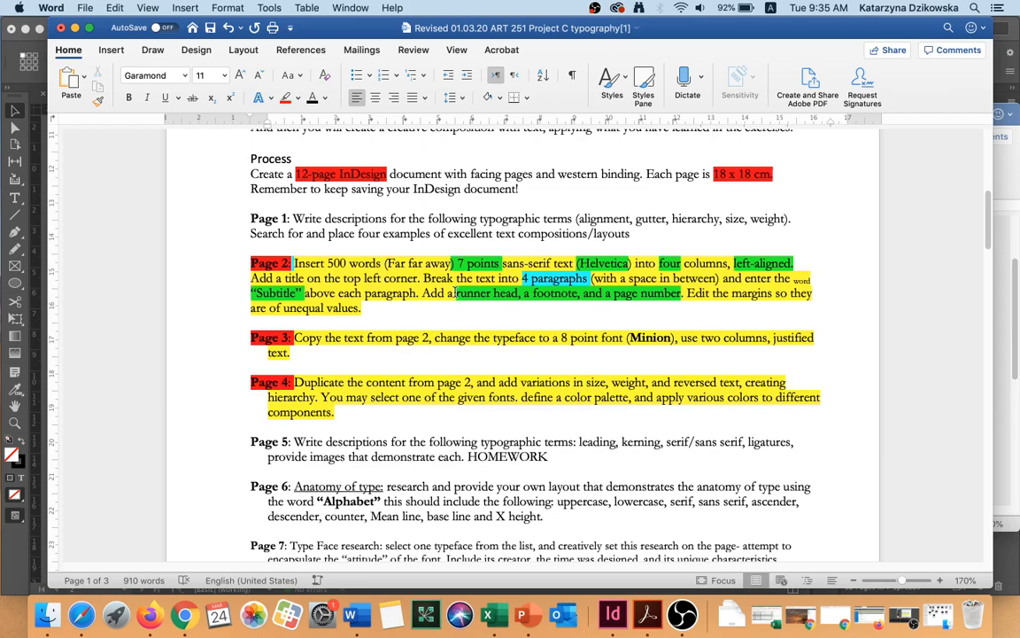
double_click(488, 268)
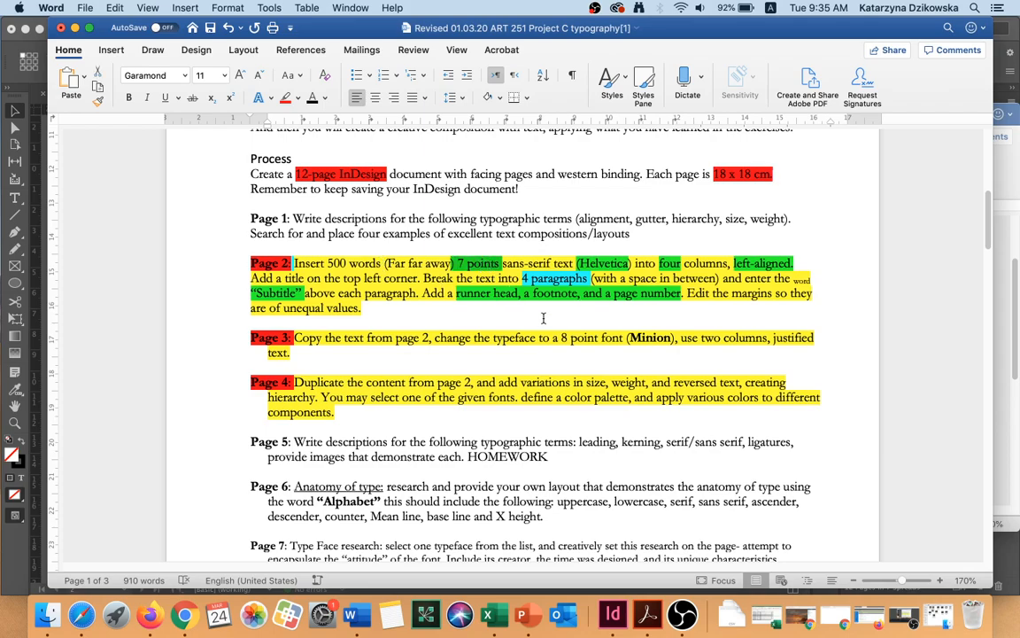
left_click_drag(575, 264, 682, 262)
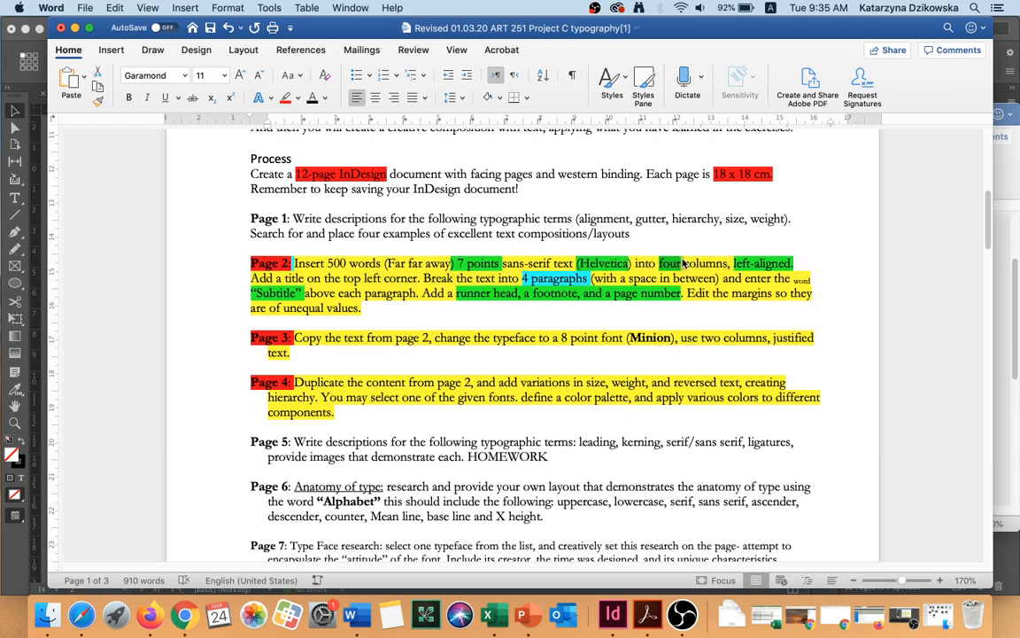
left_click_drag(754, 263, 781, 263)
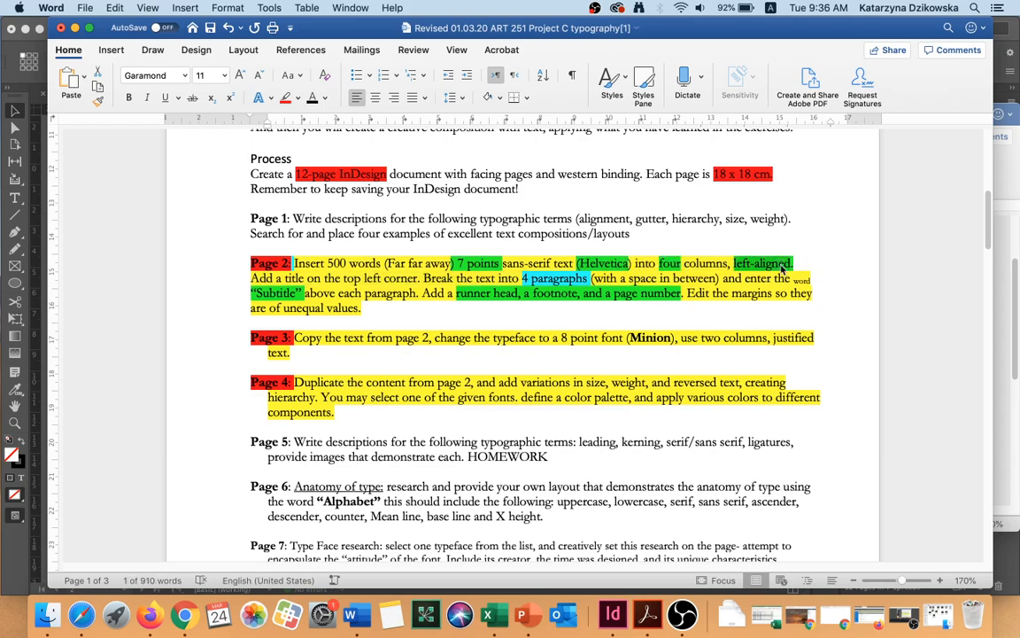
left_click_drag(524, 277, 580, 286)
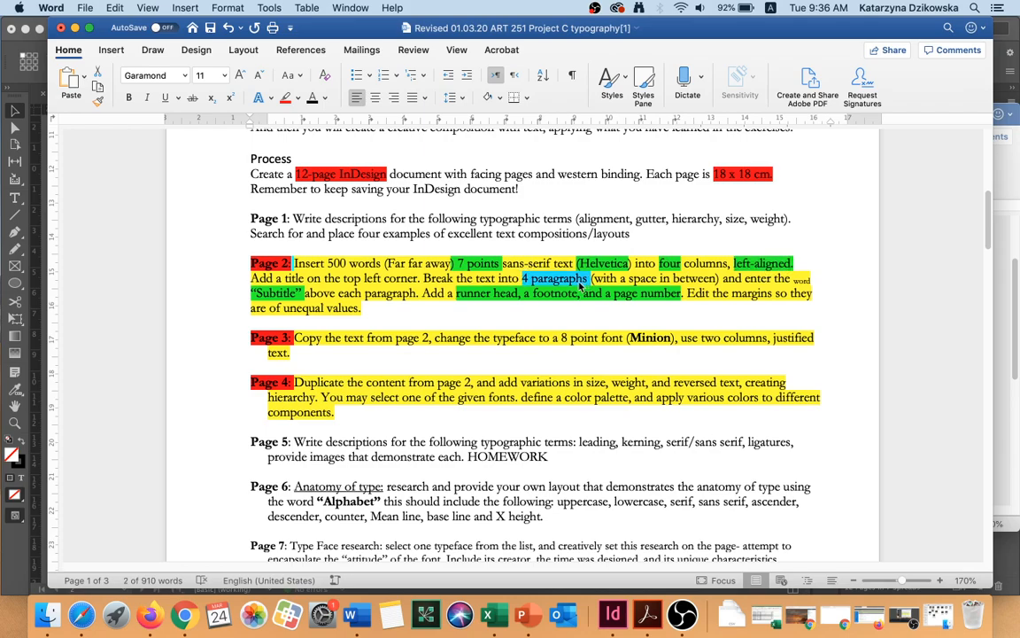
left_click(336, 293)
left_click(460, 293)
left_click_drag(458, 296, 681, 298)
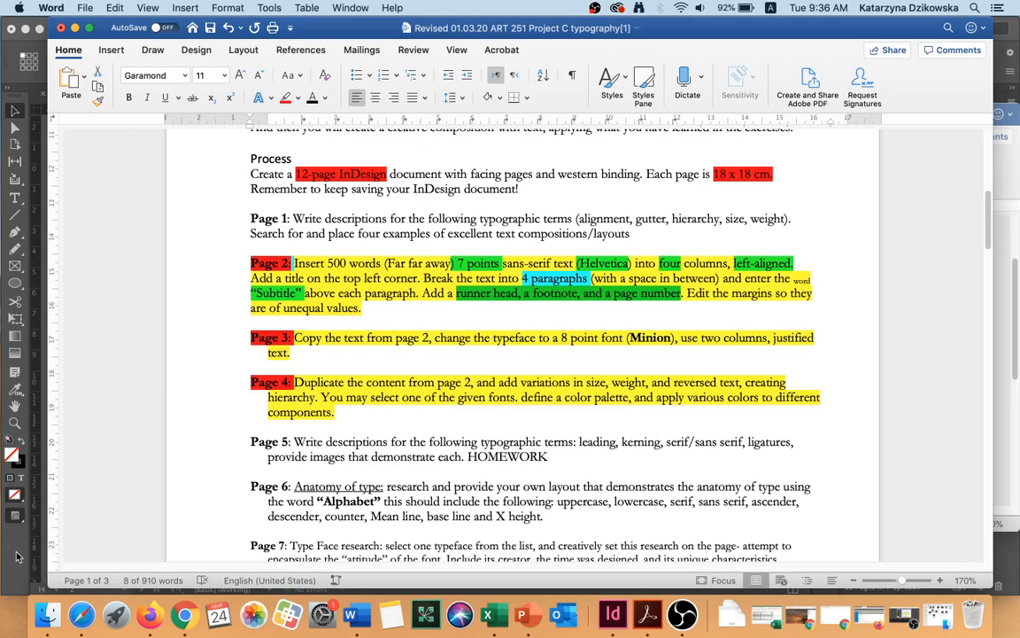
- Switch back to InDesign and open the left page of A-Master for editing
left_click(14, 497)
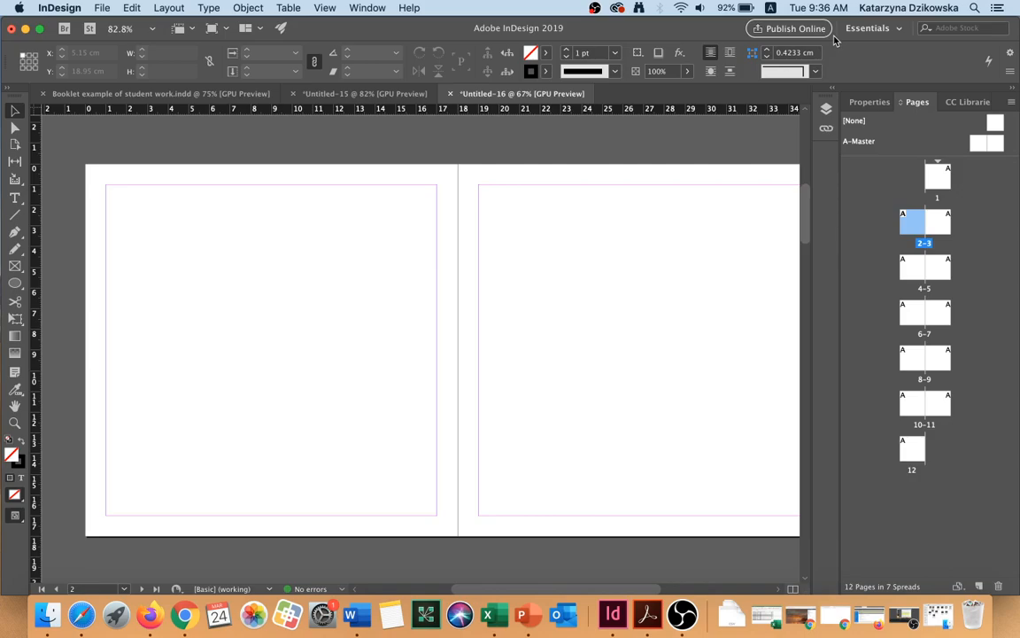
double_click(978, 144)
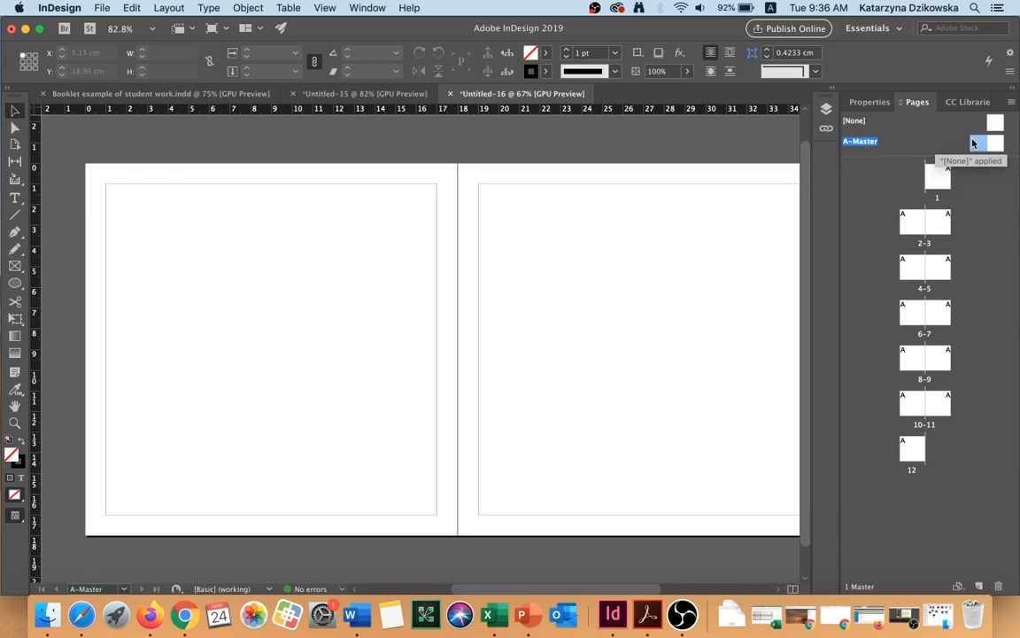
double_click(972, 144)
left_click_drag(551, 588, 577, 588)
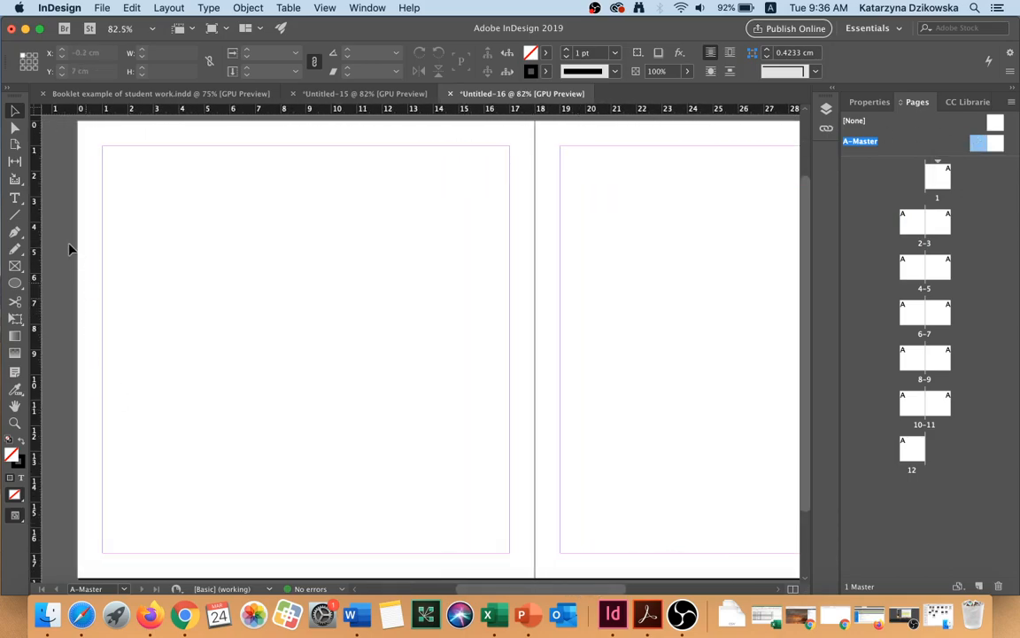
- Add a text frame in the top margin of the left master page reading "Typography"
left_click(14, 197)
left_click_drag(199, 128, 415, 142)
type("Typography")
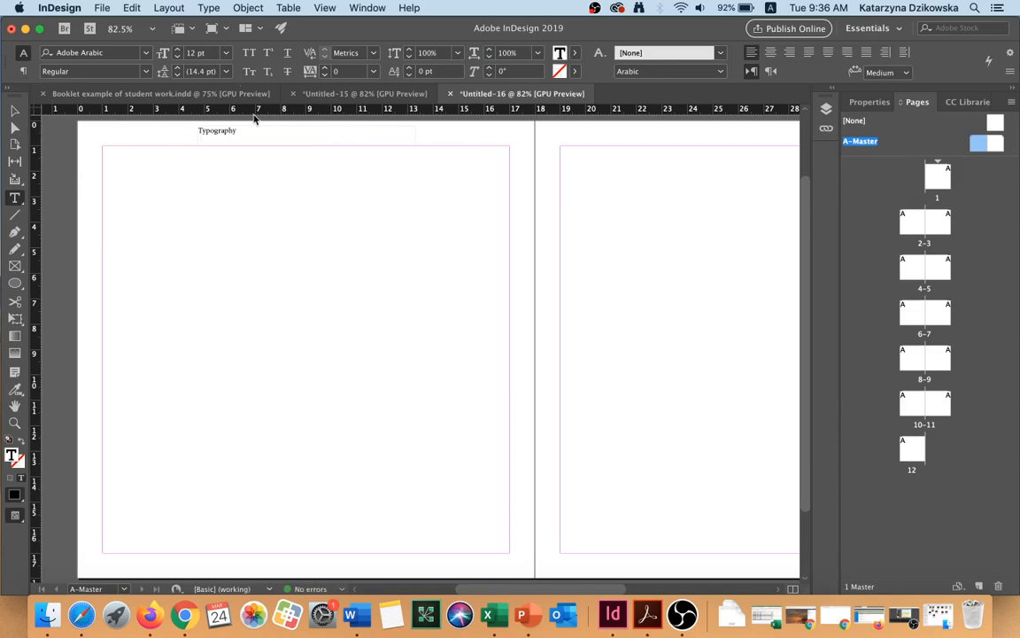
- Format the "Typography" runner head in Arial Black at 14 pt
left_click_drag(243, 131, 174, 135)
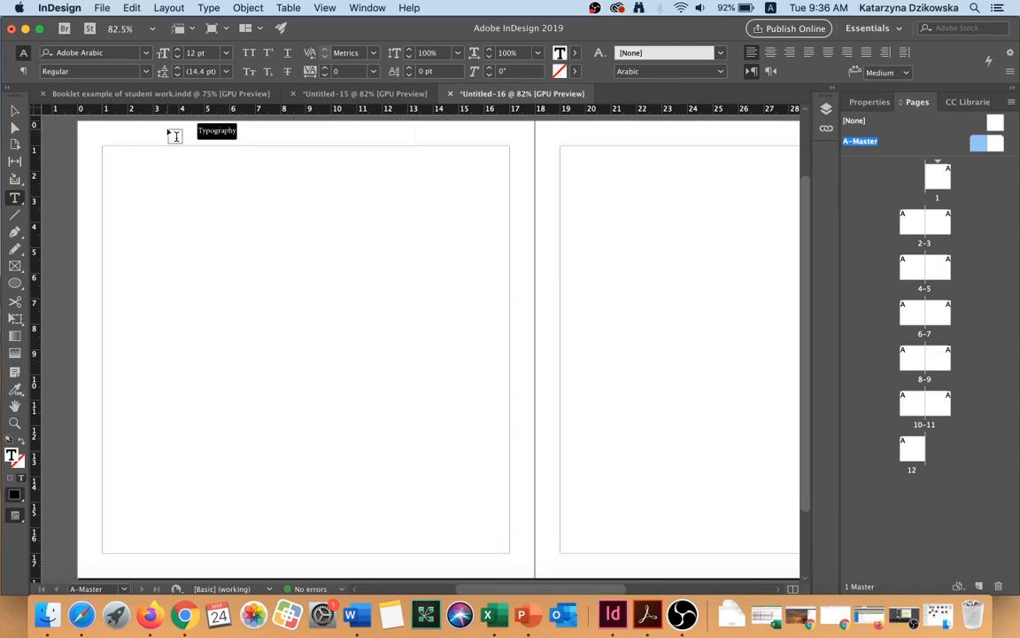
left_click(146, 53)
left_click(253, 378)
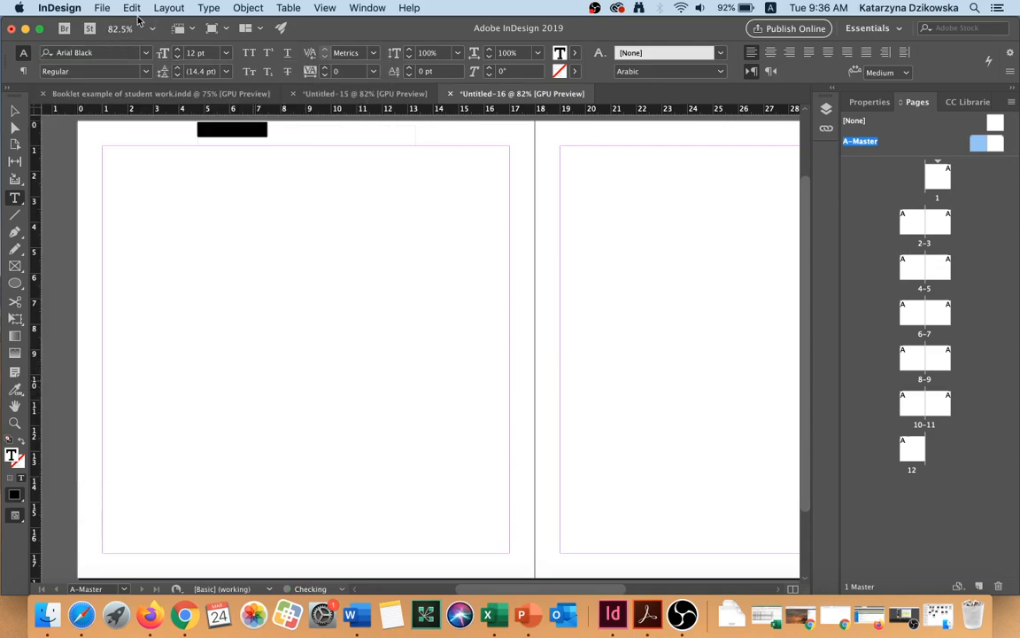
left_click(177, 49)
left_click(177, 49)
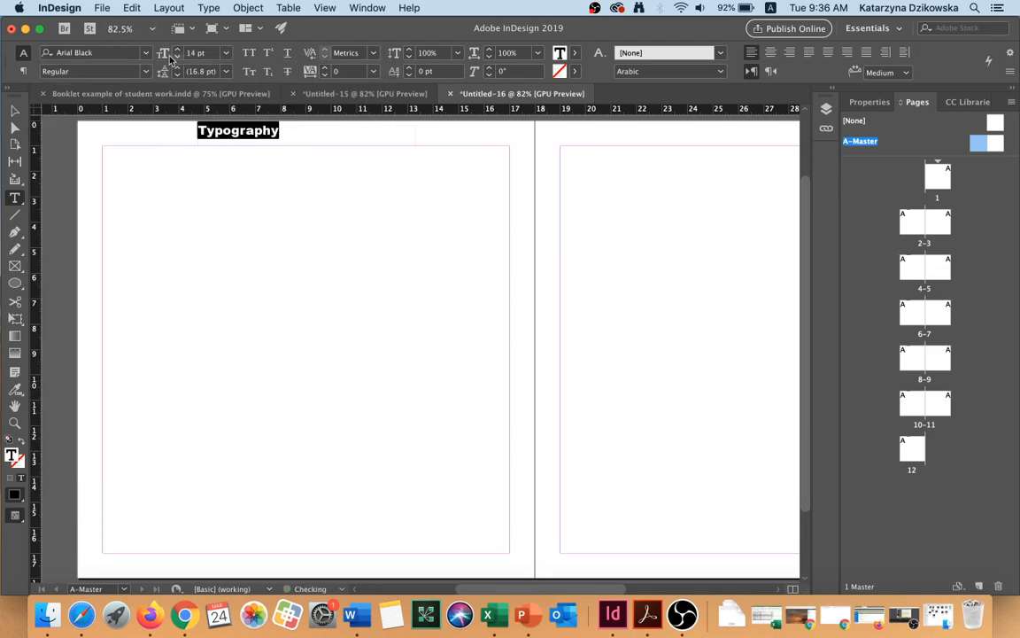
- Centre the "Typography" runner head within its frame on the left master page
left_click(23, 70)
left_click(67, 52)
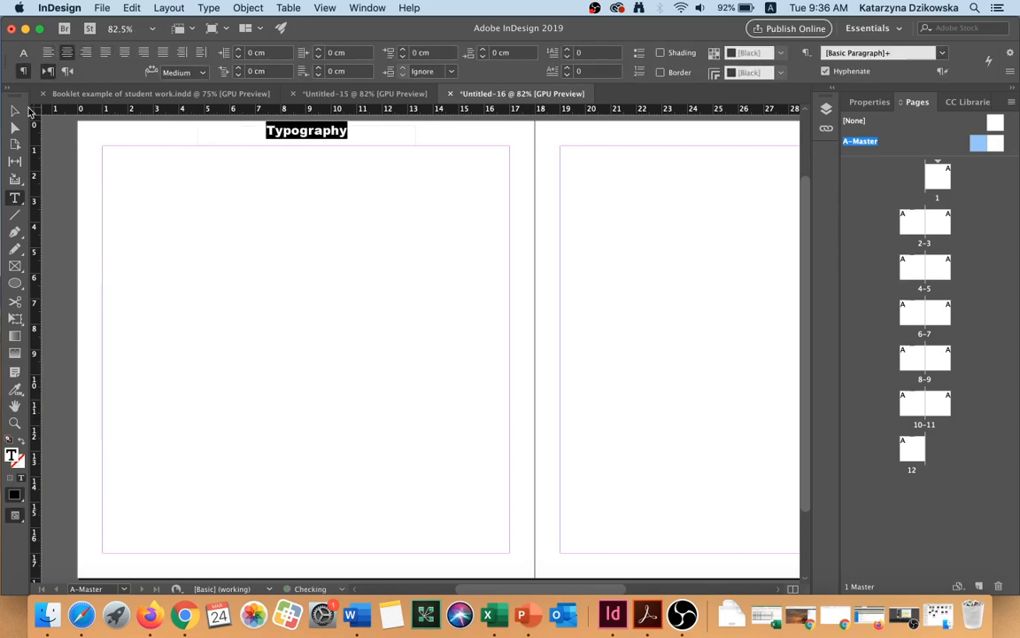
key("Escape")
- Add a footer text frame about 9.55 cm wide in the left master page's bottom margin reading "Student Name"
scroll(358, 291, "down", 1)
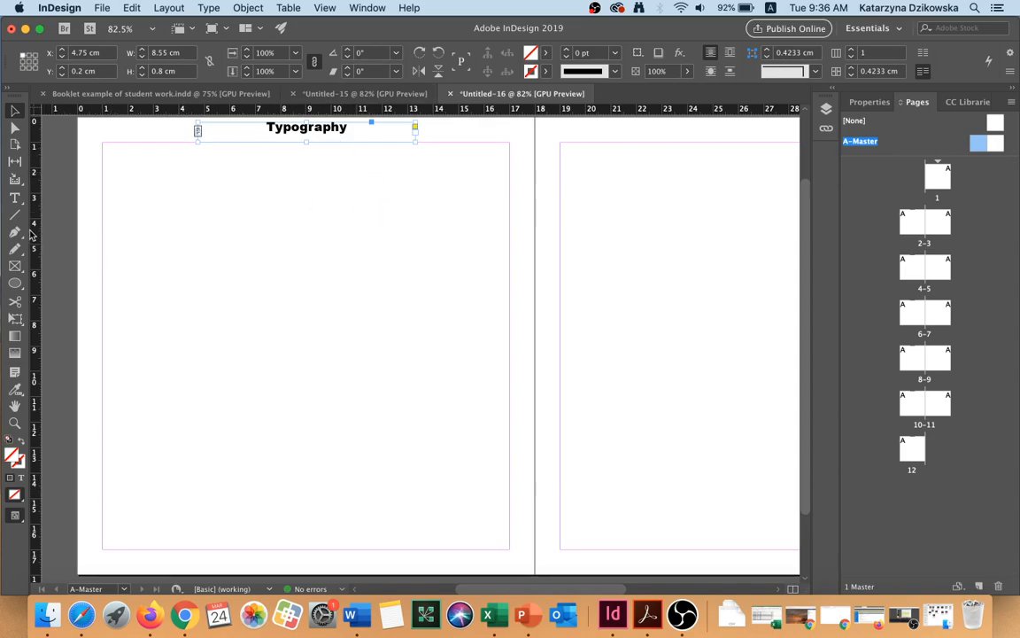
left_click(14, 198)
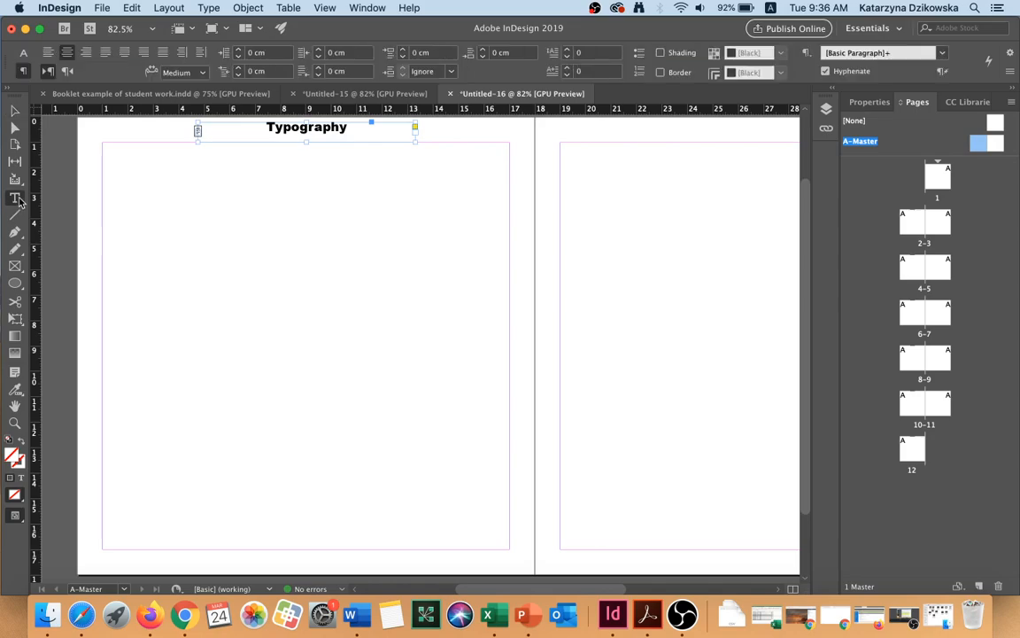
left_click_drag(175, 554, 418, 565)
type("s")
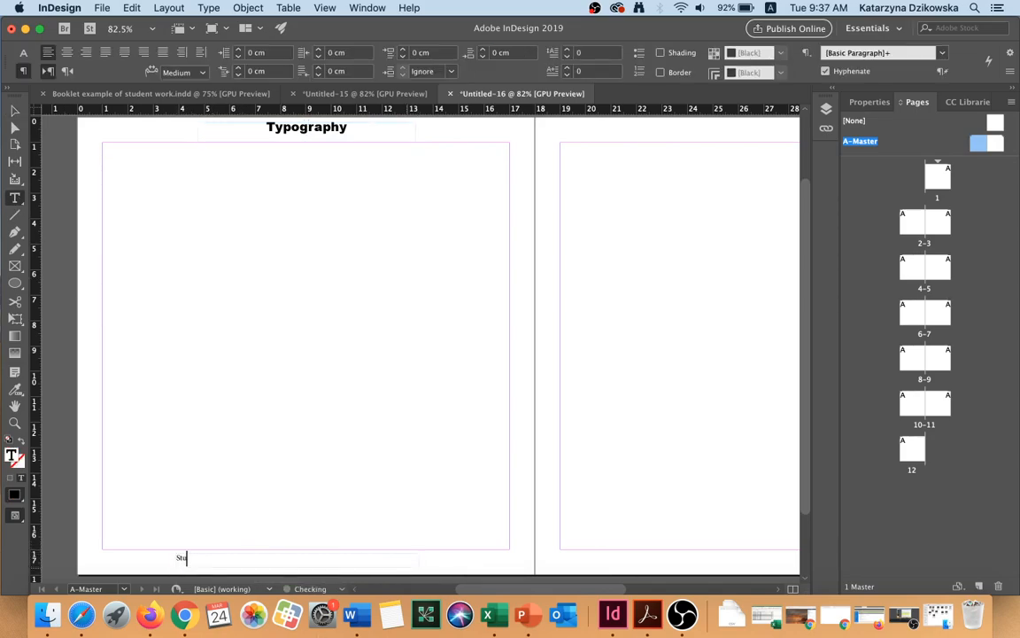
type("tudent Name")
- Format the "Student Name" footer as centred Menlo text with its language set to English: UK
left_click_drag(232, 561, 107, 547)
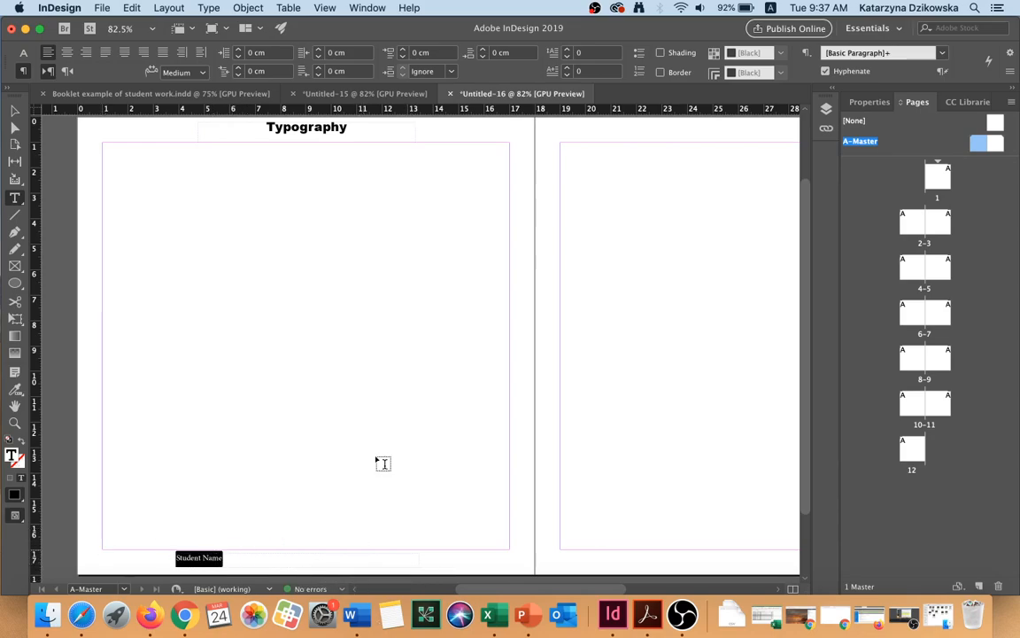
left_click(67, 52)
left_click(23, 52)
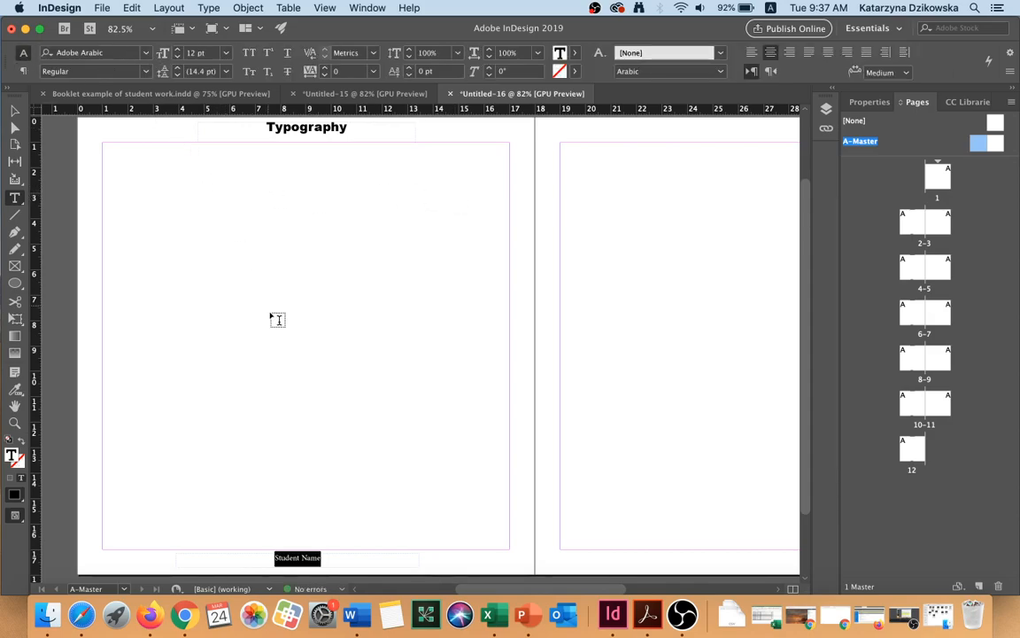
left_click(139, 53)
scroll(354, 346, "down", 15)
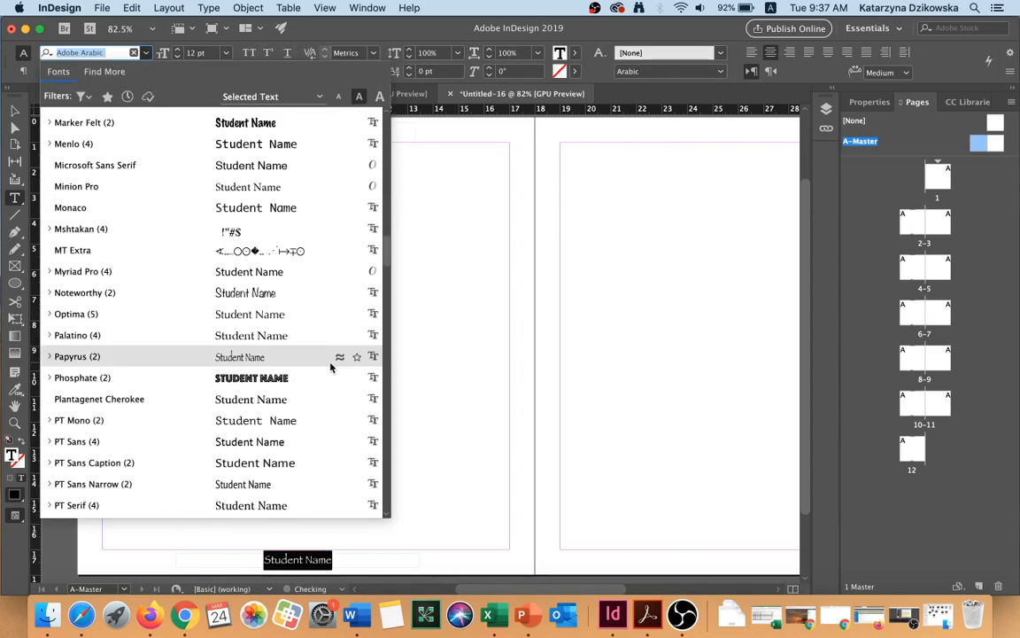
left_click(253, 143)
left_click(719, 71)
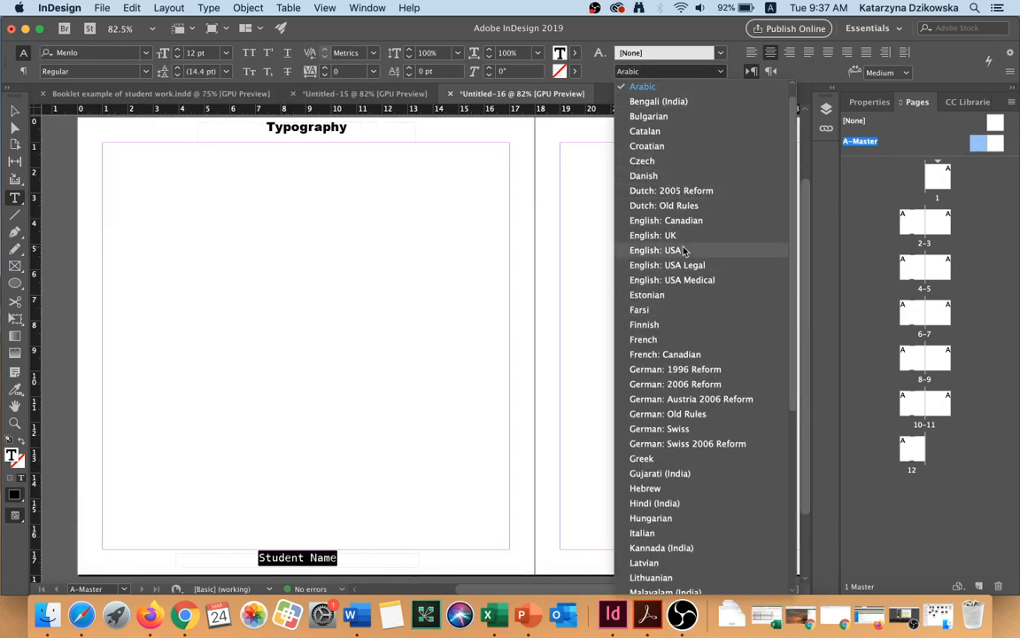
left_click(655, 235)
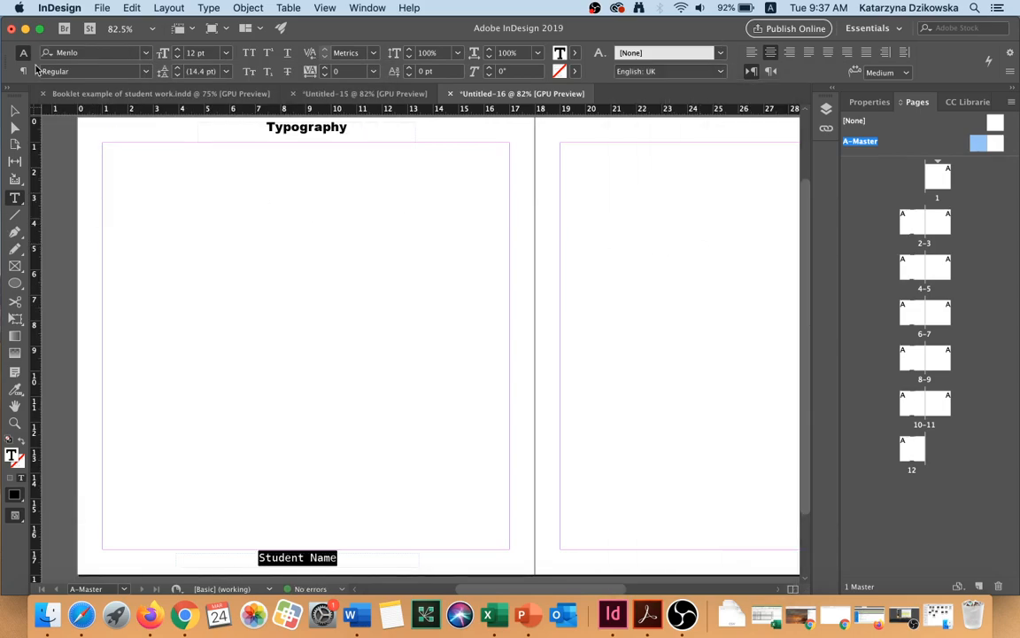
left_click(14, 110)
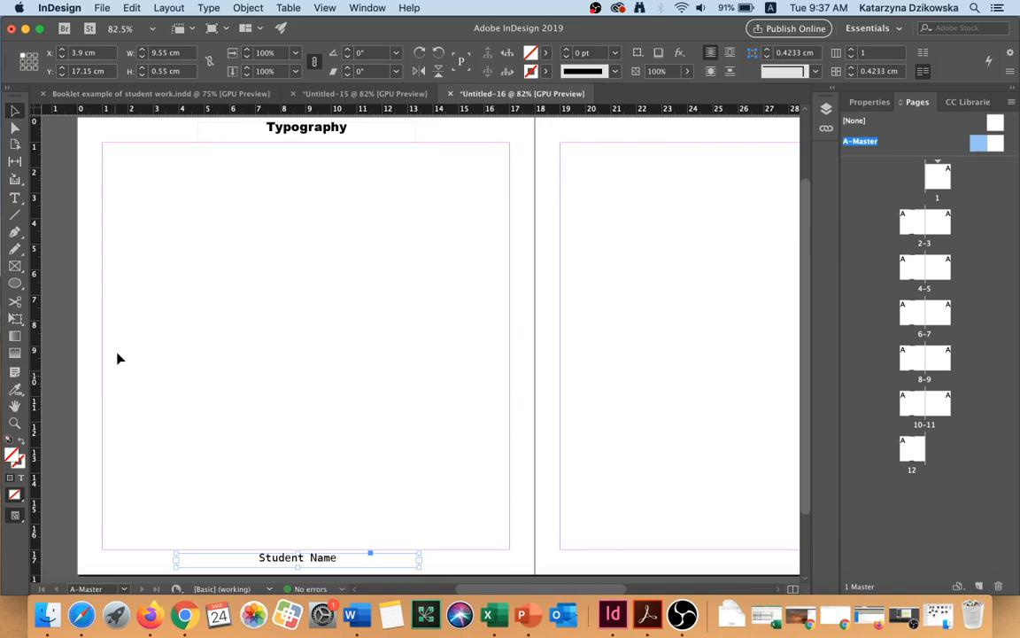
- Add a text frame about 1.35 cm wide at the left master page's bottom-left corner, using English: UK and the Noteworthy font
left_click_drag(82, 554, 117, 567)
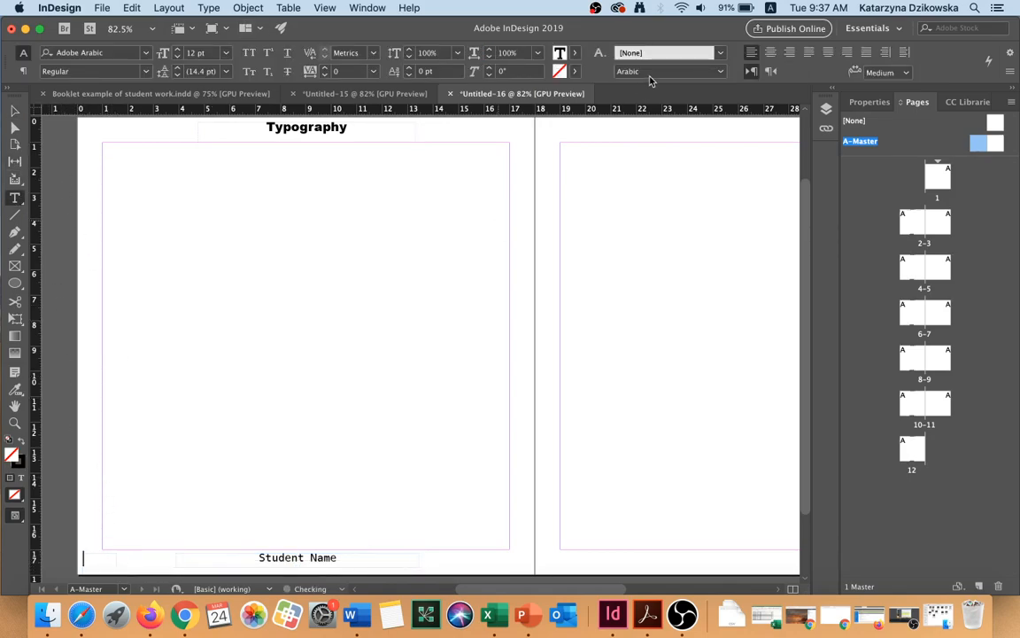
left_click(714, 72)
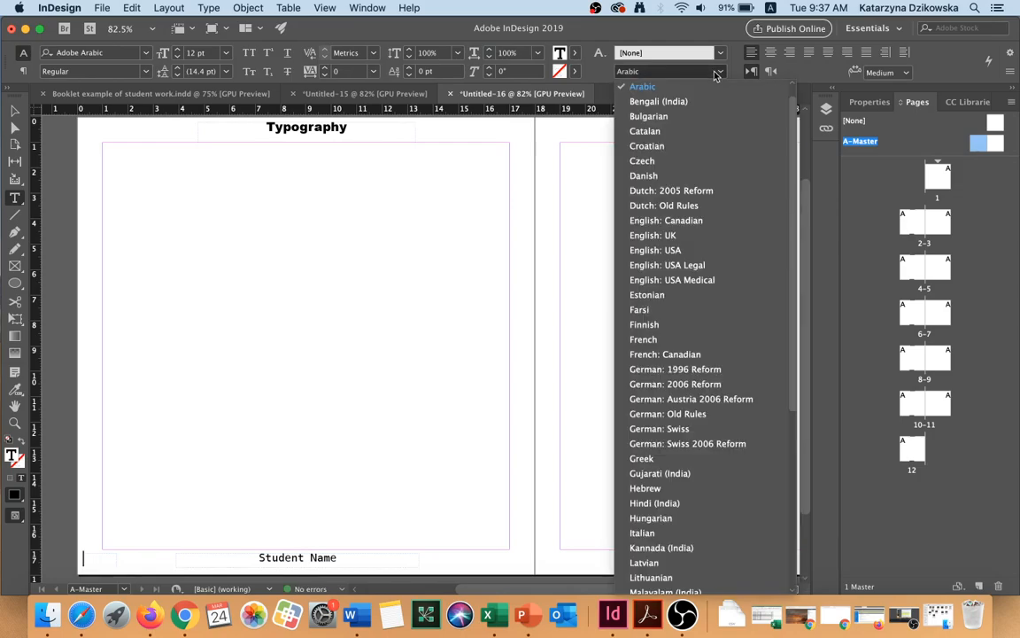
left_click(687, 234)
left_click(148, 53)
scroll(183, 336, "down", 20)
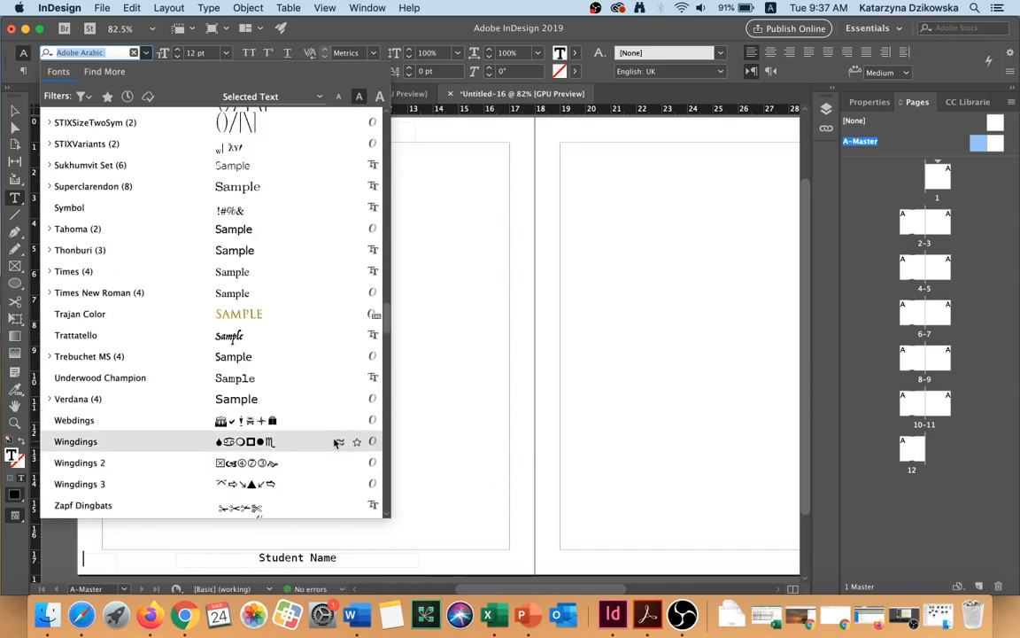
scroll(275, 425, "down", 15)
scroll(289, 456, "up", 20)
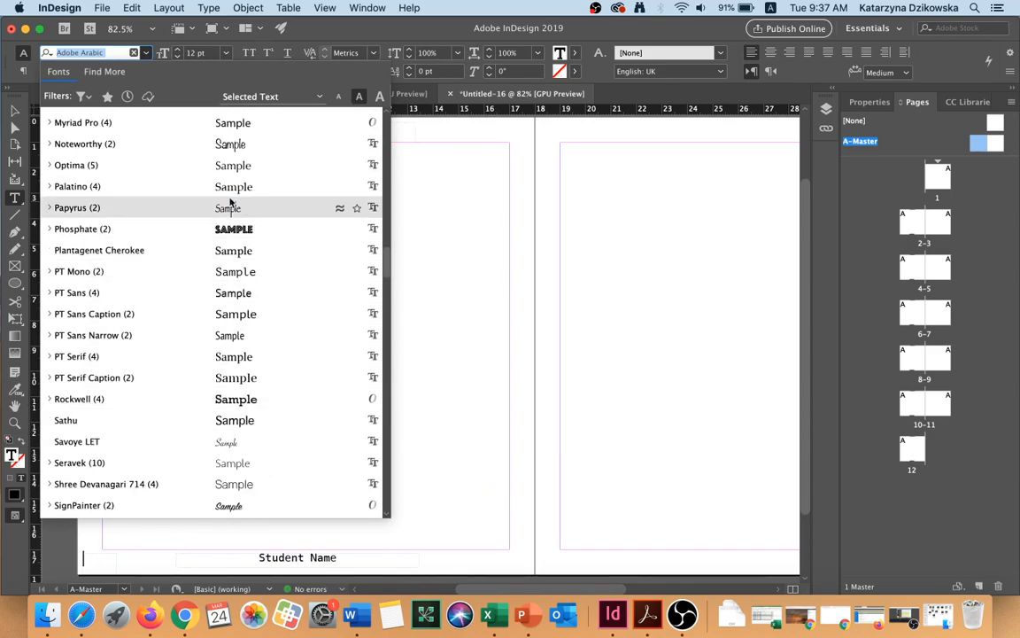
left_click(241, 143)
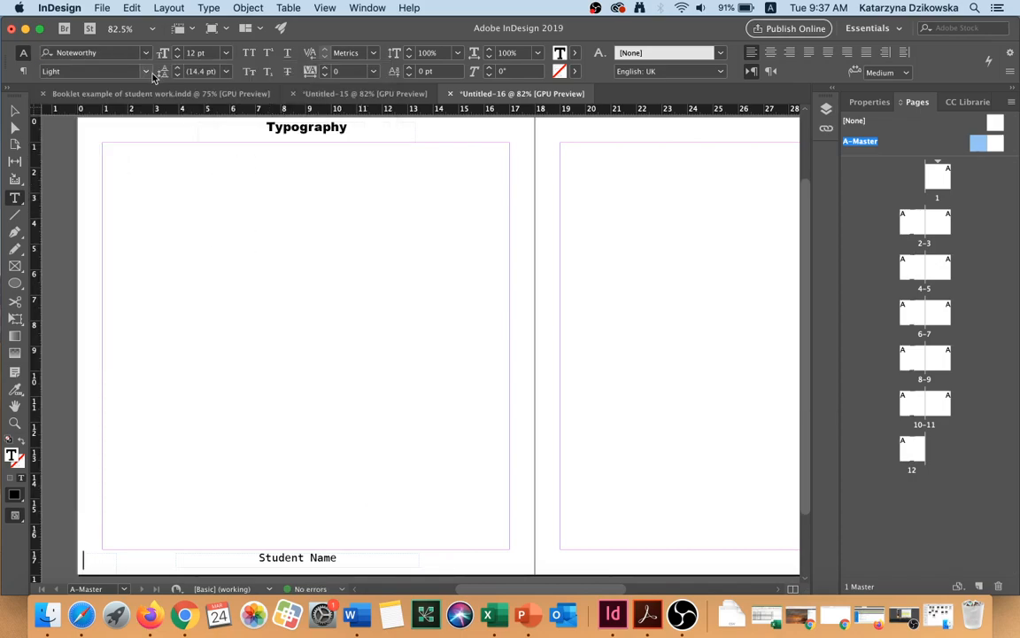
- Insert a Current Page Number marker in the small corner frame
left_click(203, 8)
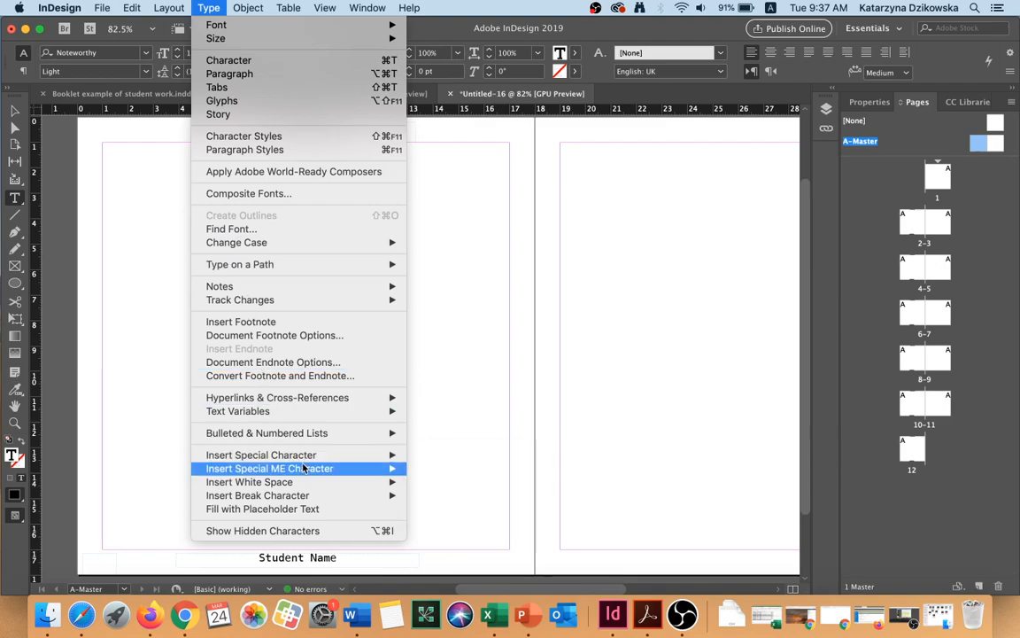
mouse_move(301, 455)
mouse_move(487, 467)
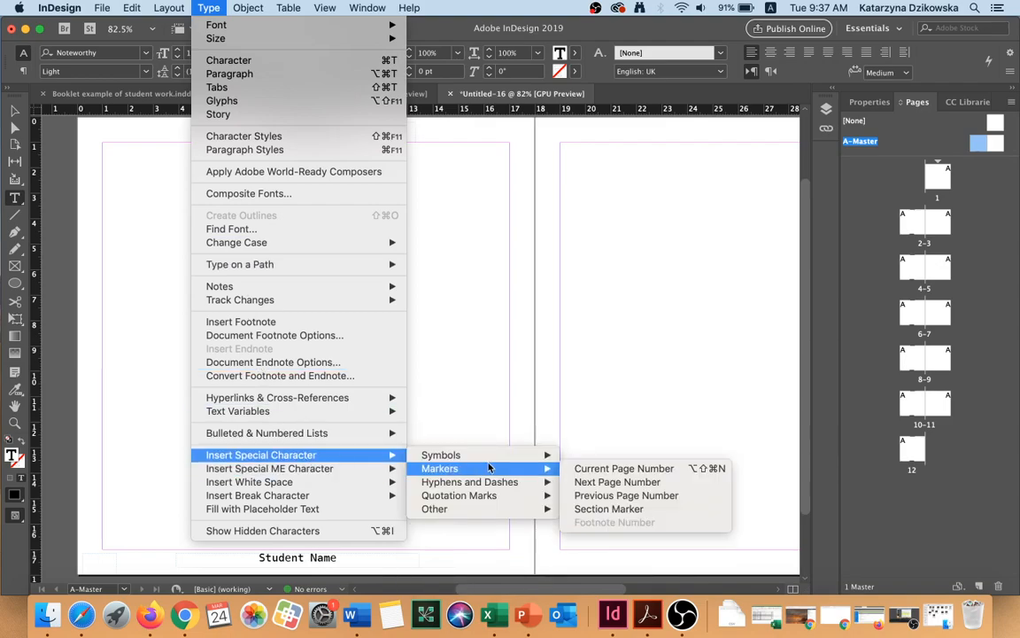
left_click(617, 470)
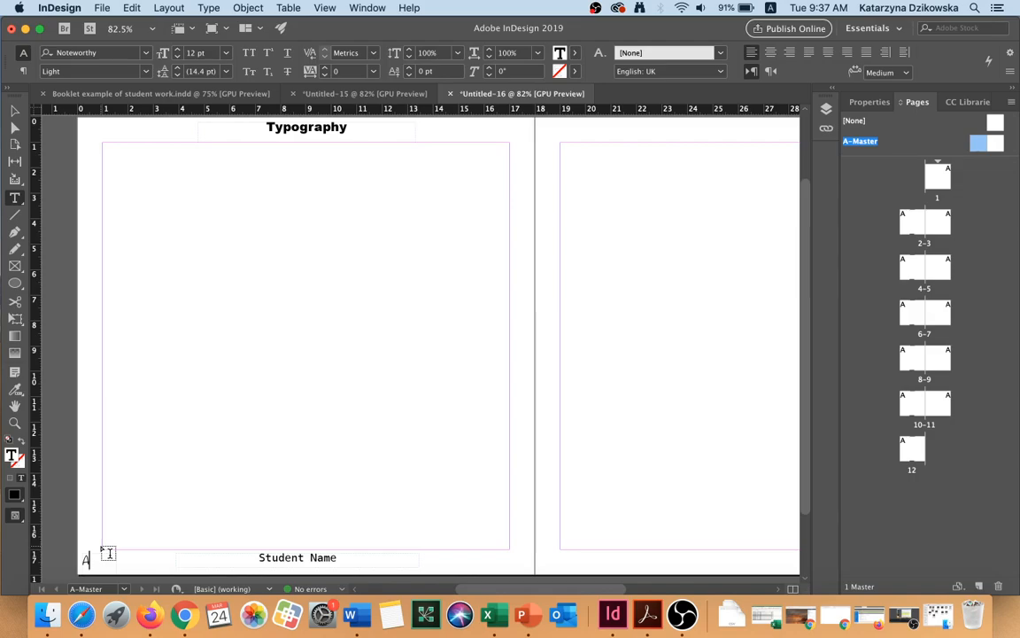
key("Escape")
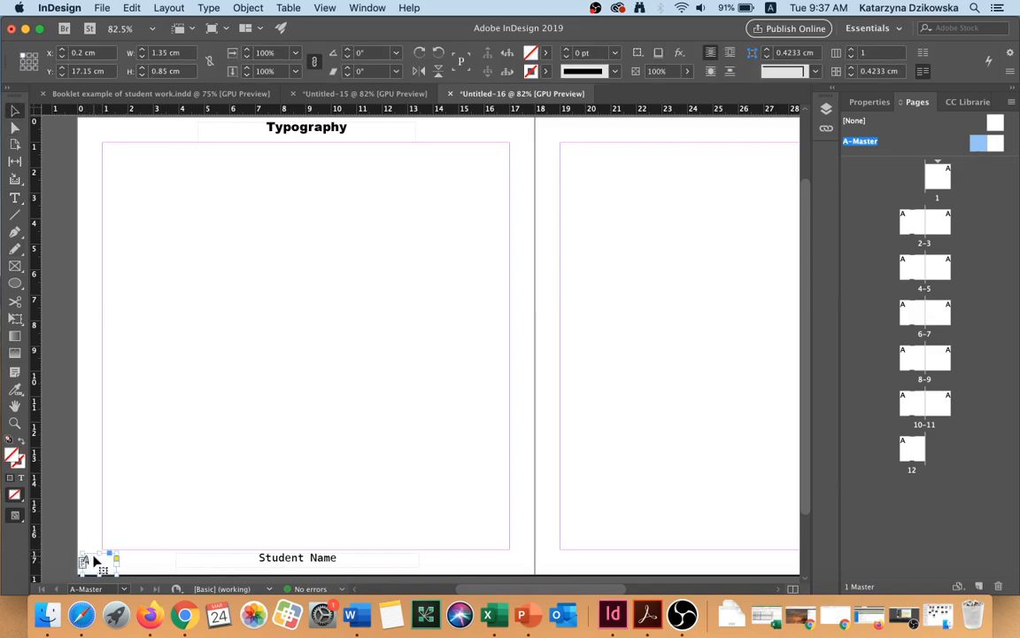
- Move the page number frame to the left margin guide, at X 0.975 cm and Y 17.05 cm
left_click_drag(95, 560, 115, 560)
key("Up")
key("Up")
key("Up")
key("Up")
key("Right")
- Copy the runner head, footer and page number frames onto the right master page, placing them at the same height as the originals
key("super+minus")
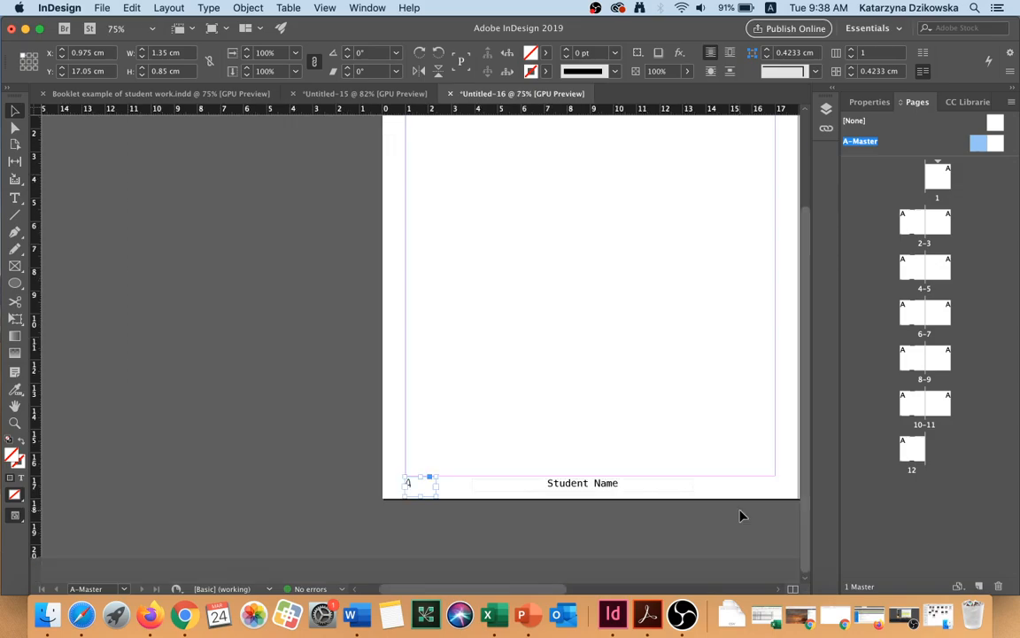
scroll(540, 592, "right", 6)
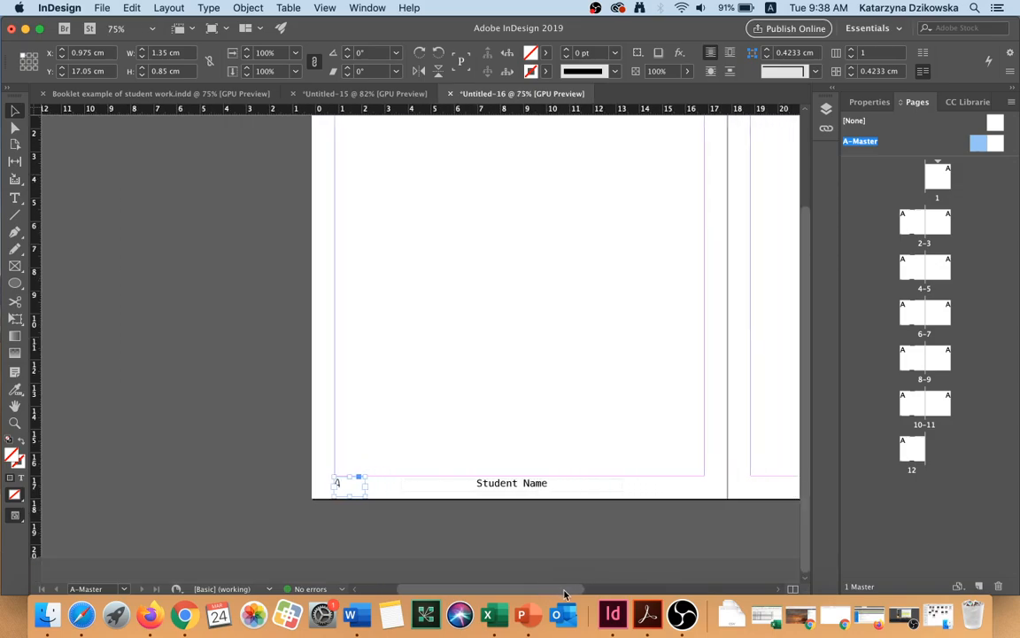
scroll(556, 559, "up", 1)
scroll(556, 558, "up", 1)
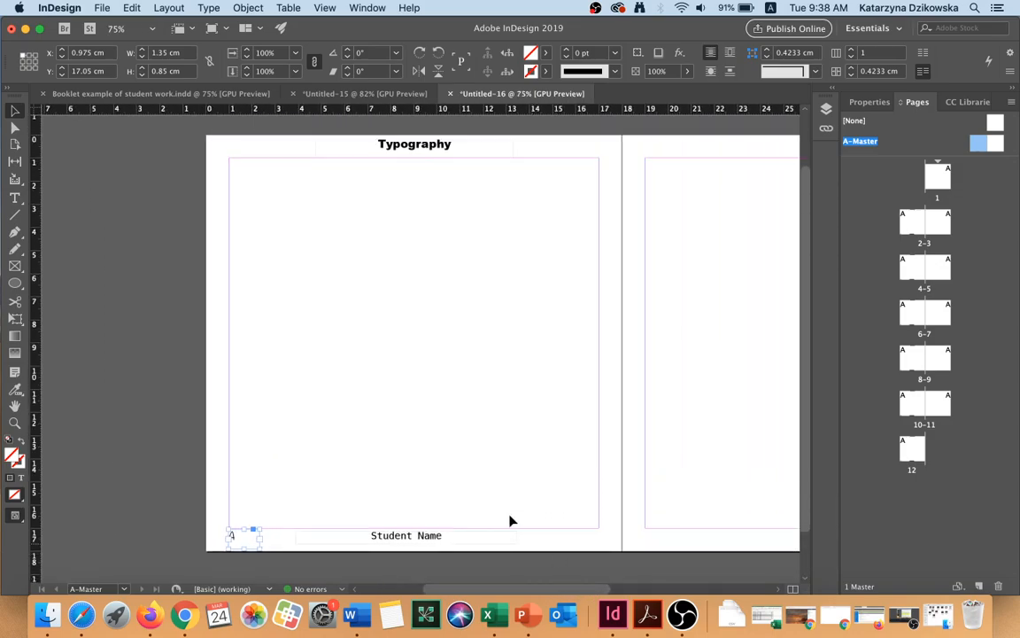
left_click_drag(189, 148, 587, 570)
key("super+c")
scroll(527, 526, "right", 10)
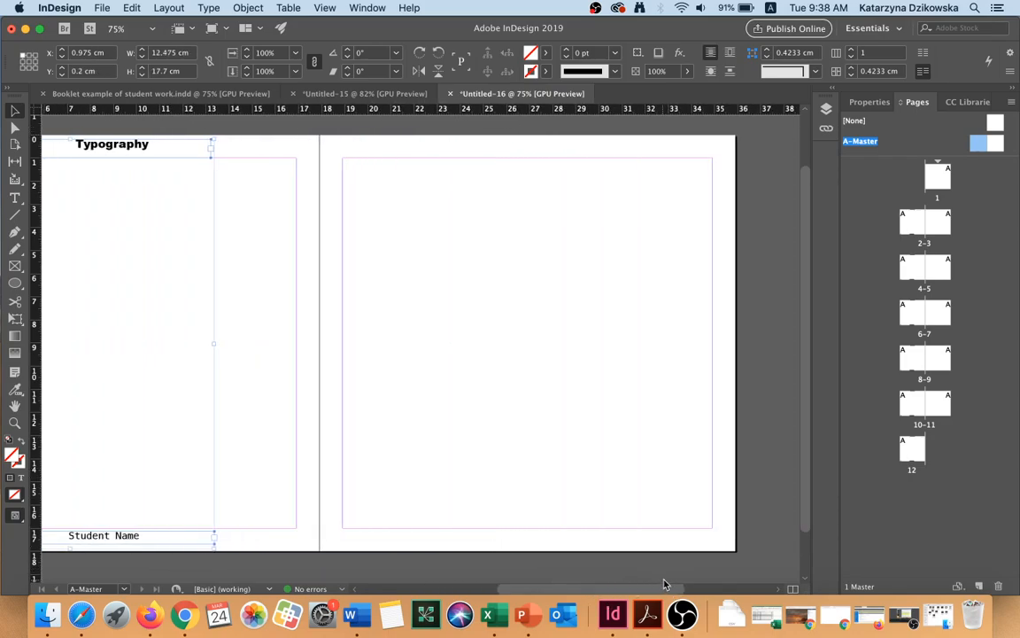
key("super+v")
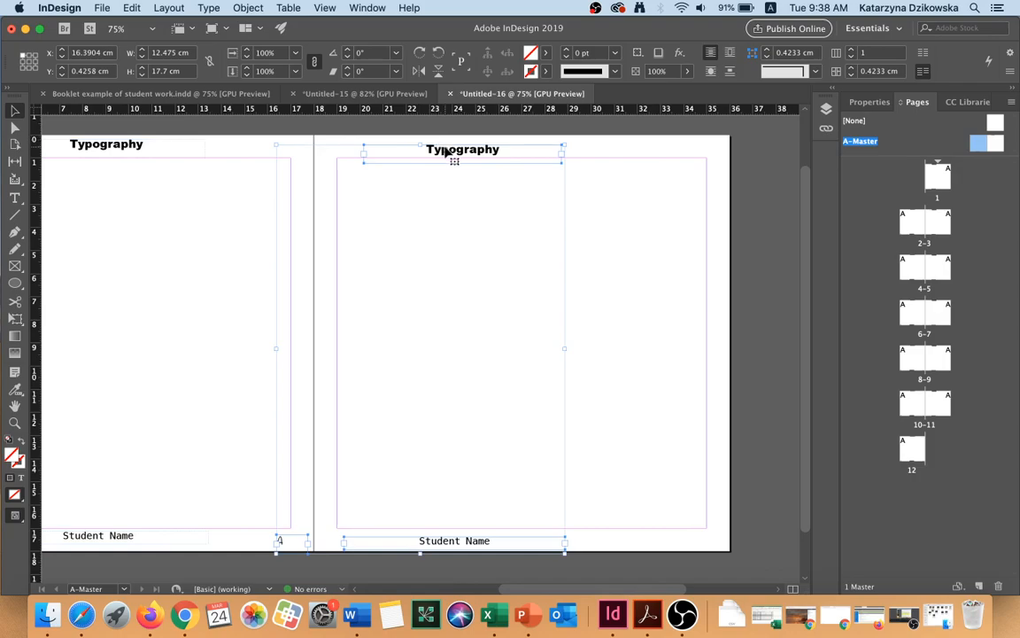
left_click_drag(454, 160, 610, 143)
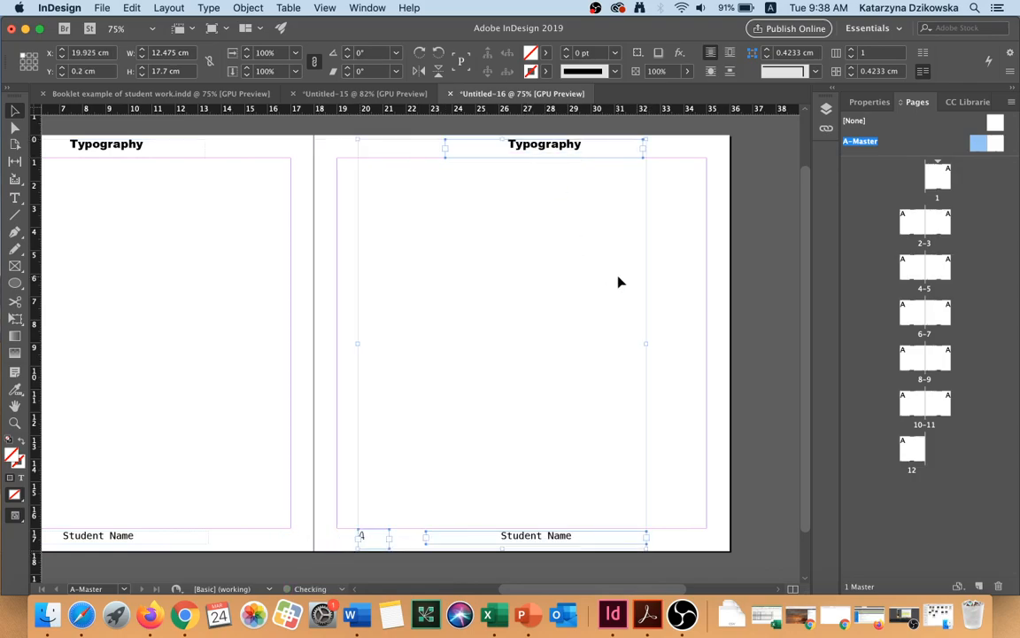
- Move the copied page number frame to the right end of the footer on the right master page and deselect it
left_click(396, 544)
left_click_drag(365, 535, 689, 536)
left_click(771, 356)
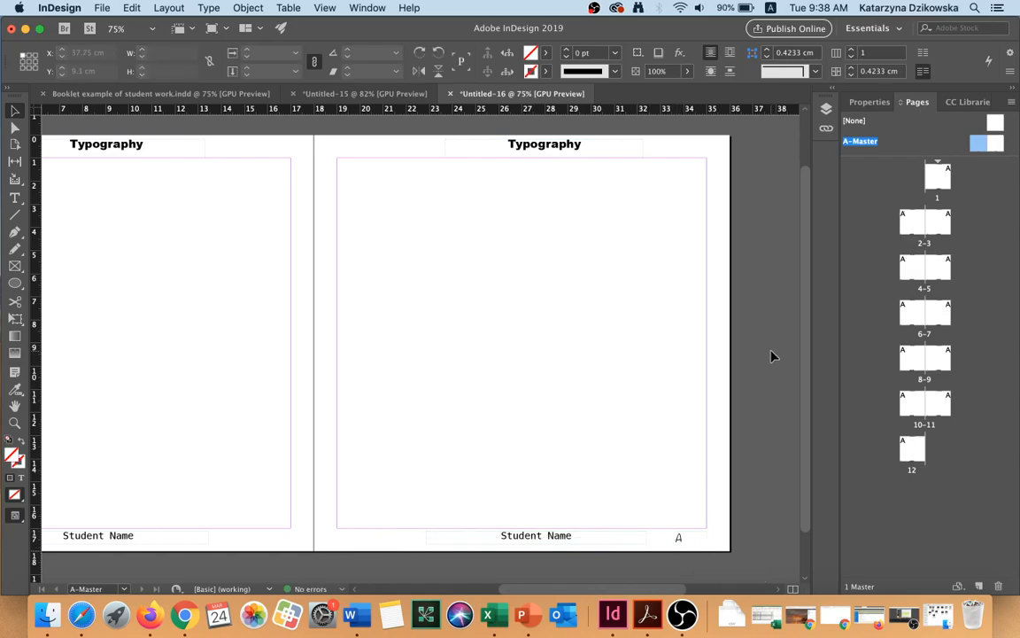
- Examine the runner head, footer and automatic page numbers on page 1, the following spreads and page 2
double_click(939, 177)
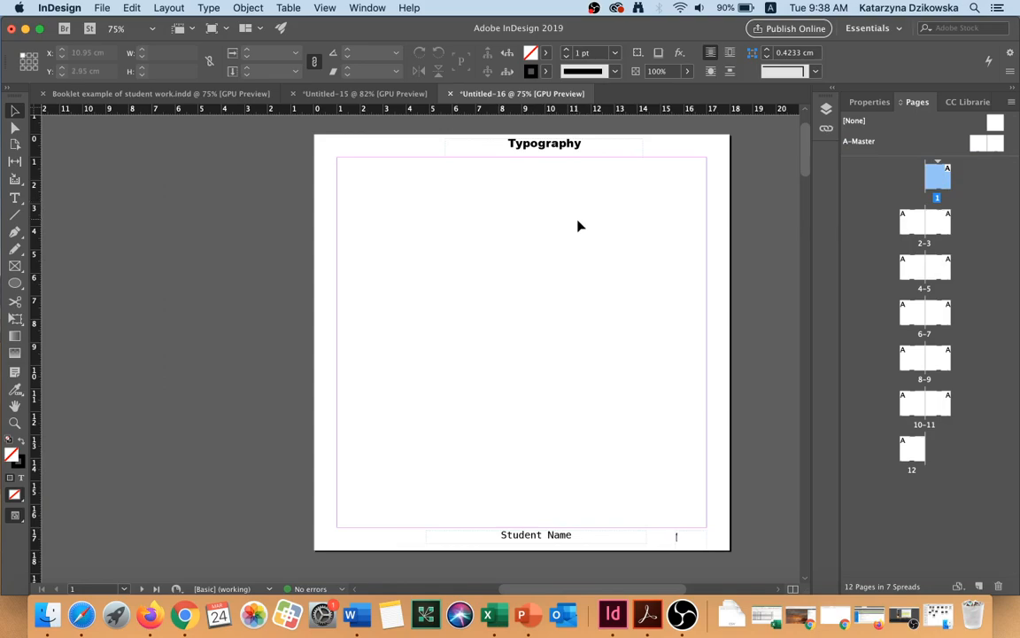
scroll(585, 228, "down", 4)
scroll(593, 232, "down", 8)
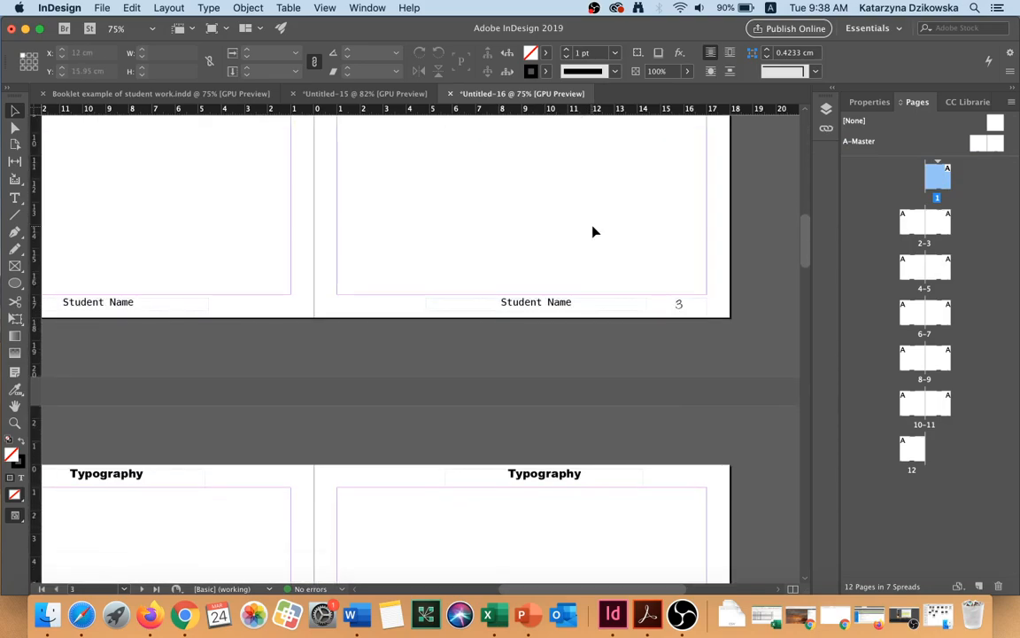
scroll(593, 232, "down", 10)
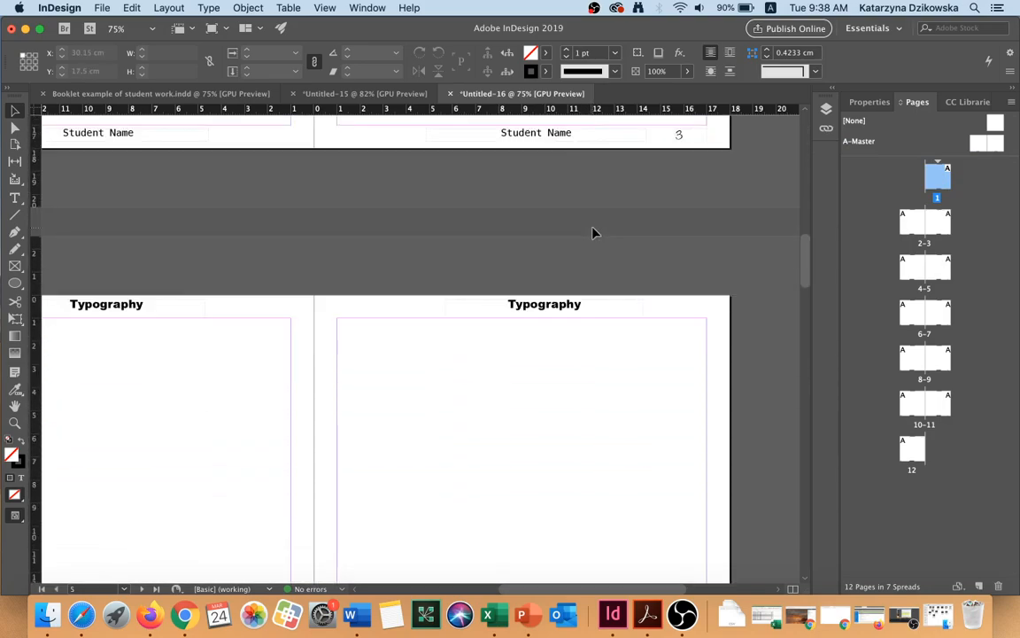
scroll(593, 233, "down", 3)
scroll(593, 237, "down", 15)
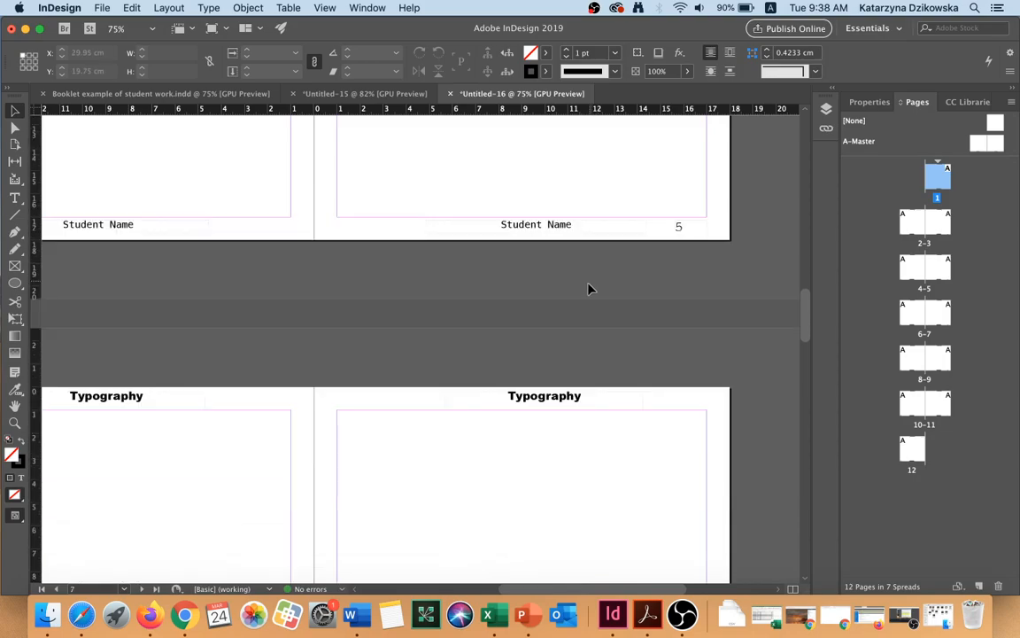
scroll(589, 289, "up", 15)
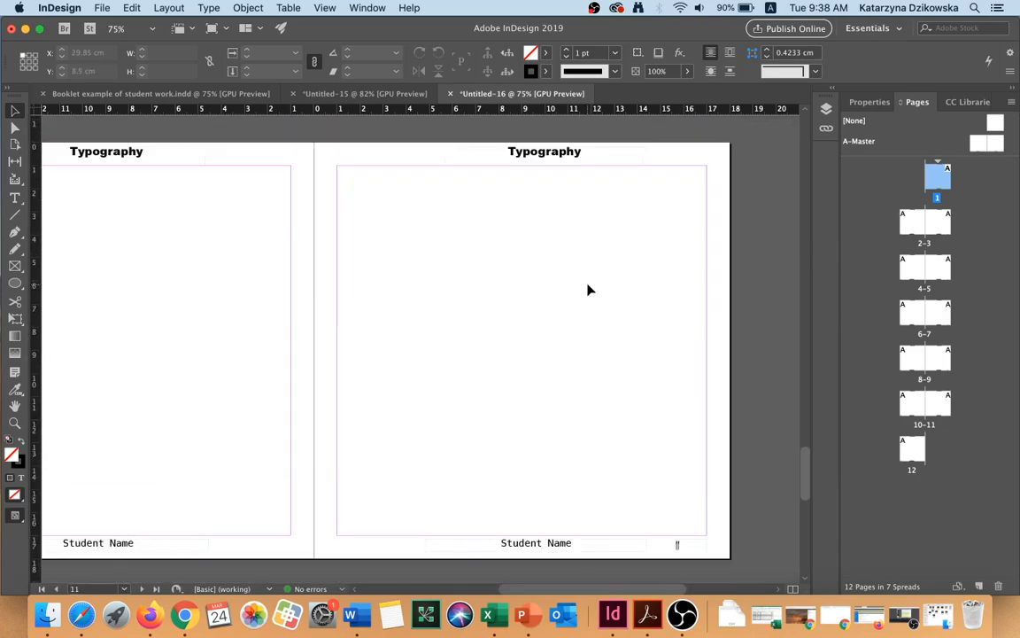
scroll(589, 291, "down", 3)
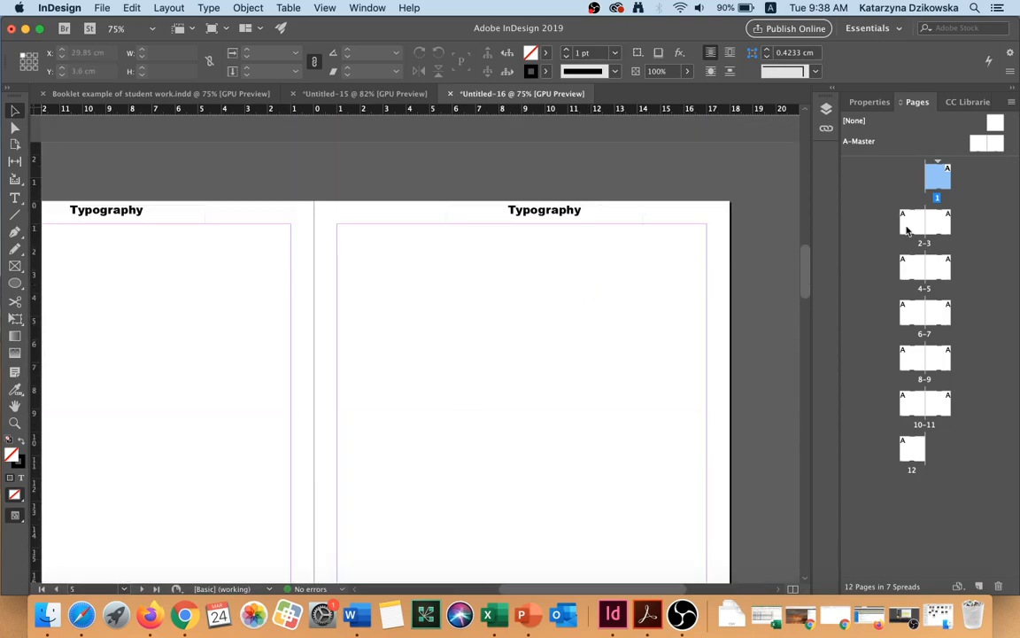
double_click(908, 219)
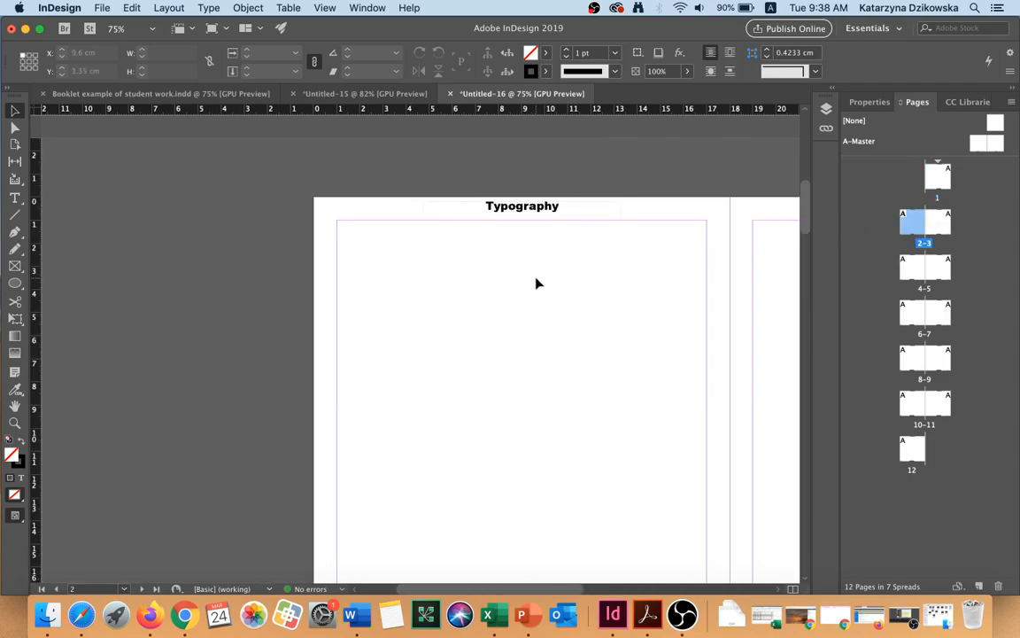
scroll(535, 282, "down", 3)
scroll(535, 282, "up", 1)
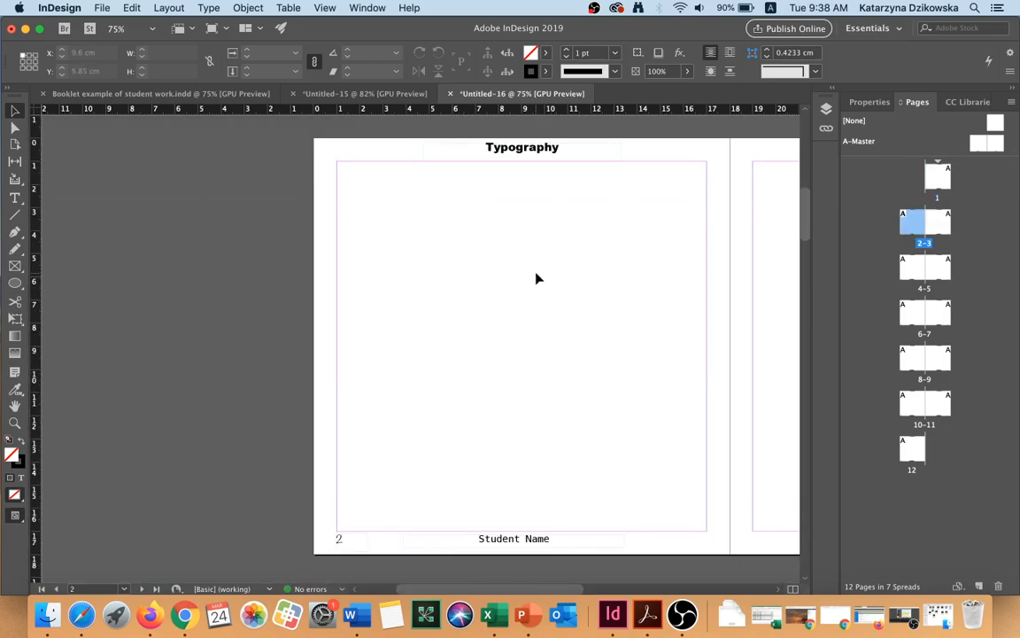
- Select page 2, copy the Far far away filler text from the other open Word document, and return to InDesign
left_click(928, 186)
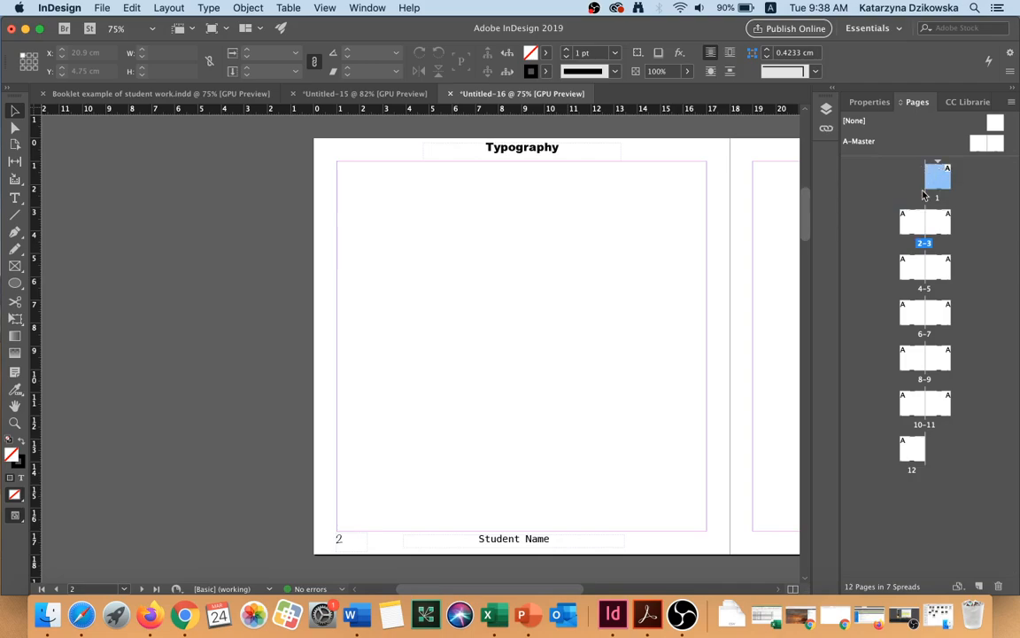
left_click(912, 223)
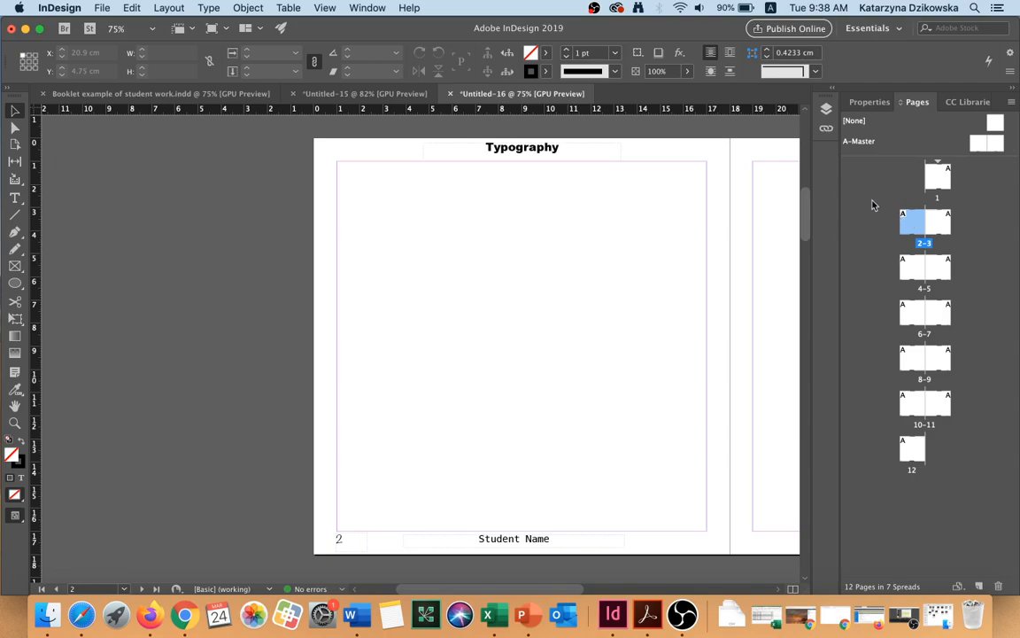
left_click(351, 614)
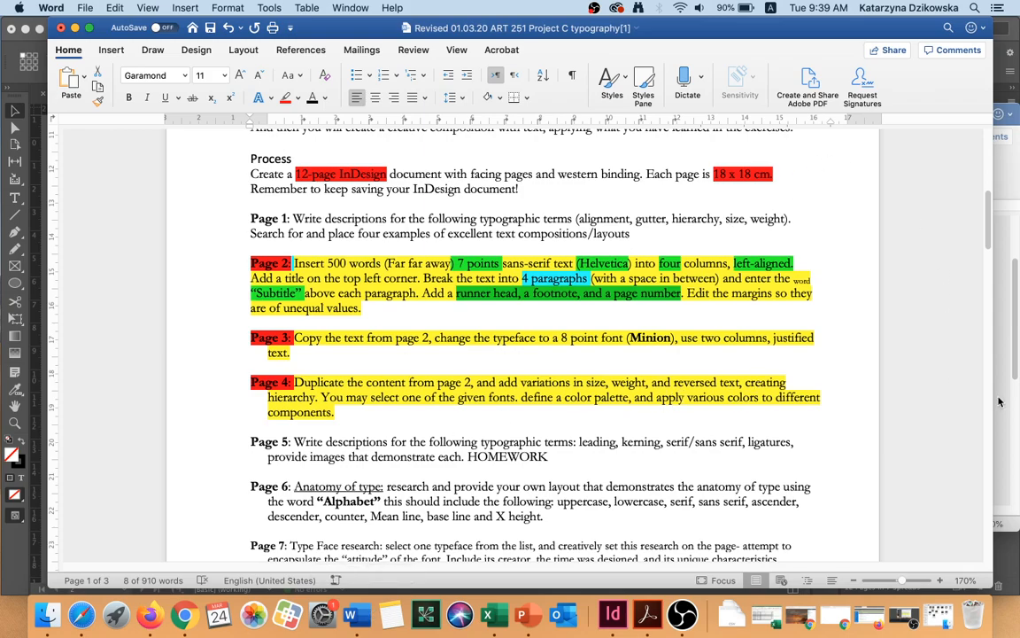
key("super+grave")
scroll(748, 345, "down", 10)
key("super+c")
key("super+Tab")
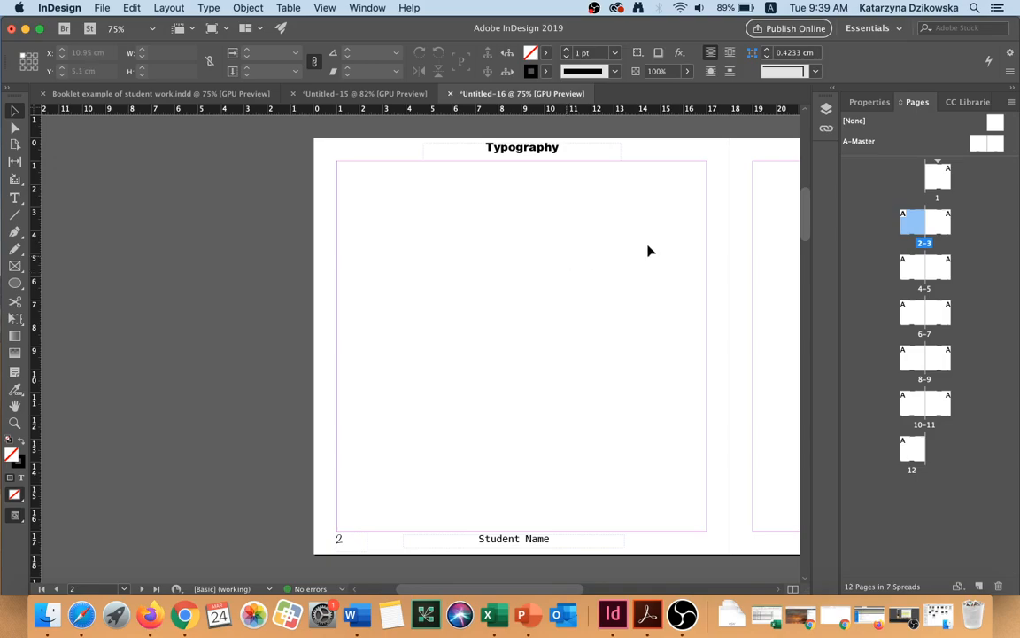
- Open the Margins and Columns settings for page 2 and divide the page into 4 columns
left_click(165, 9)
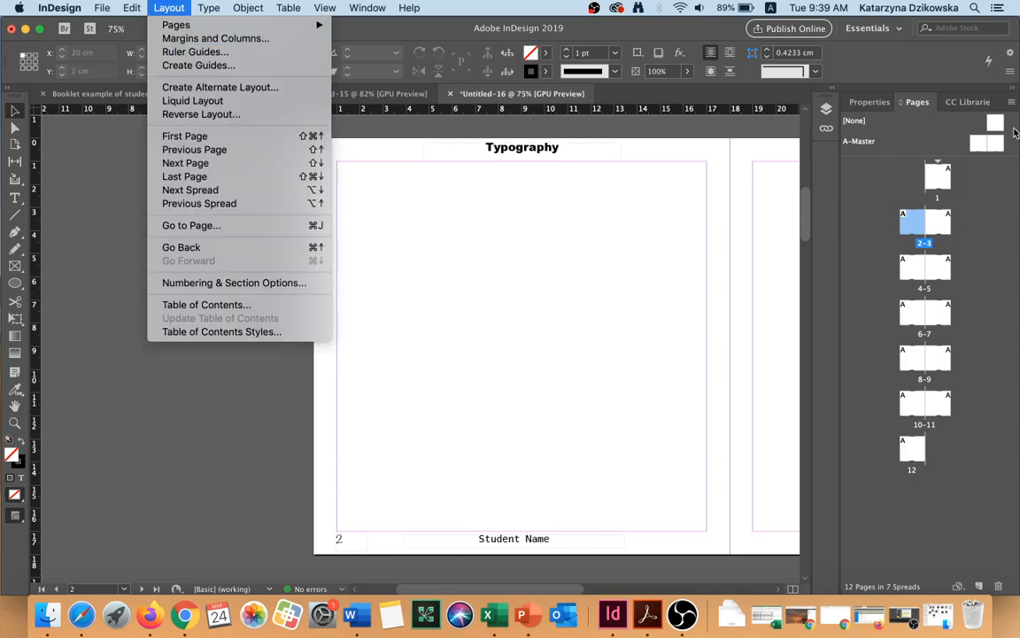
left_click(911, 221)
double_click(916, 223)
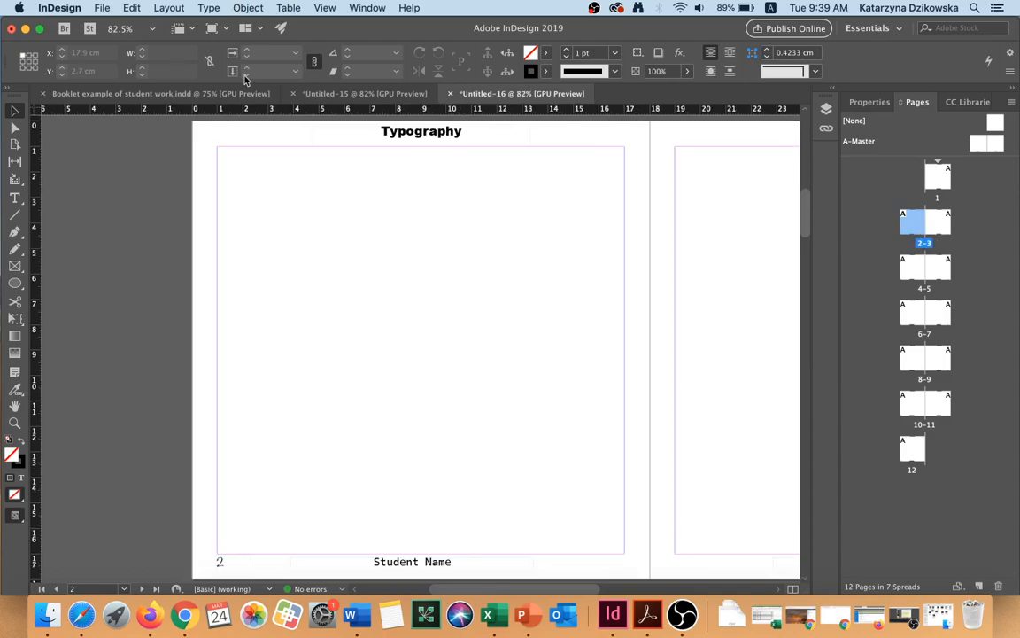
left_click(168, 8)
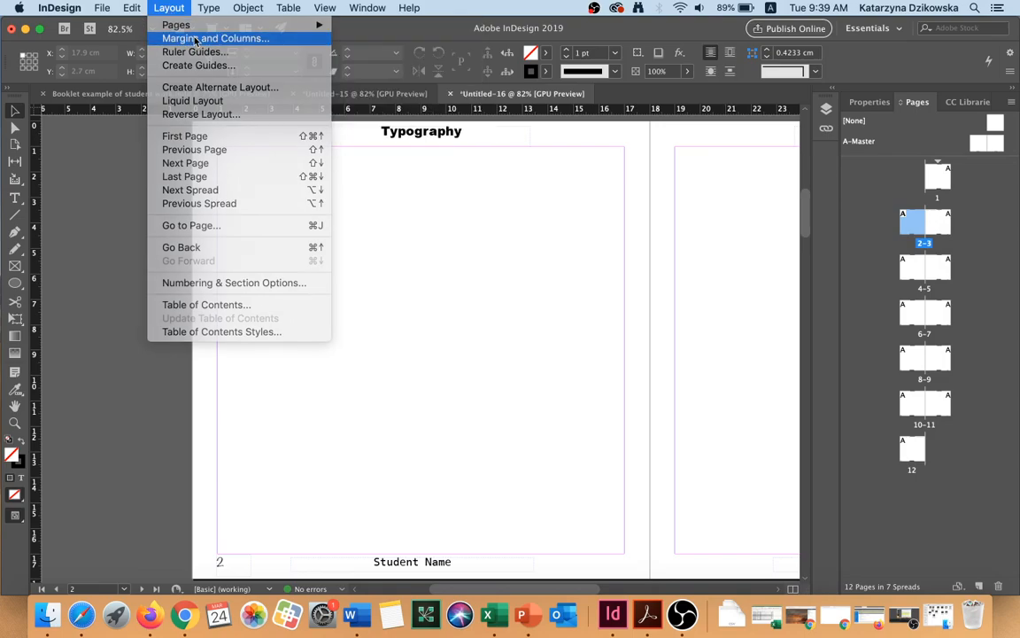
left_click(195, 39)
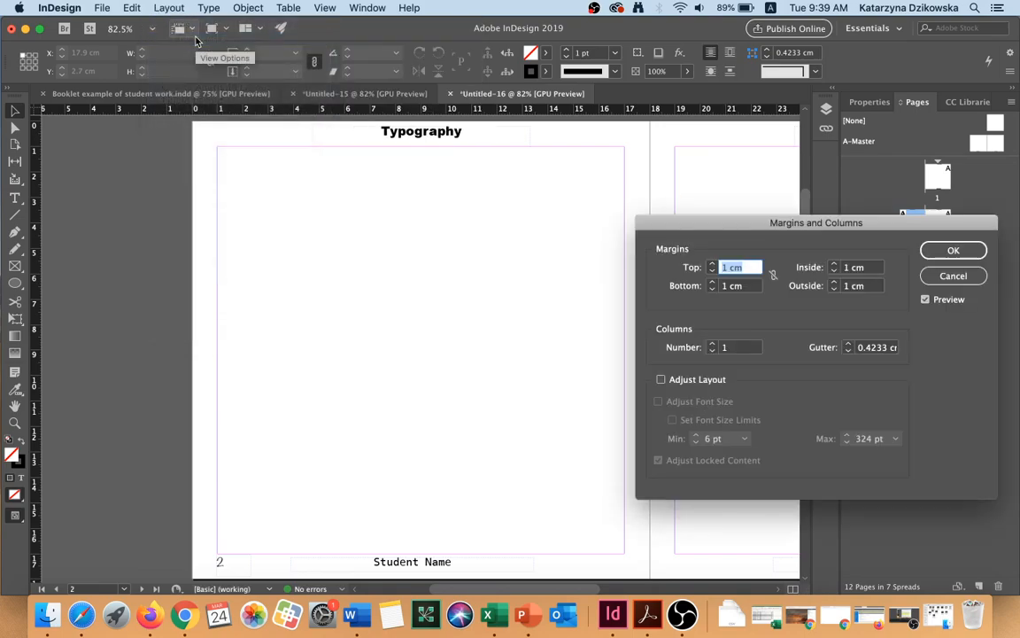
left_click(713, 345)
left_click(713, 345)
left_click(713, 345)
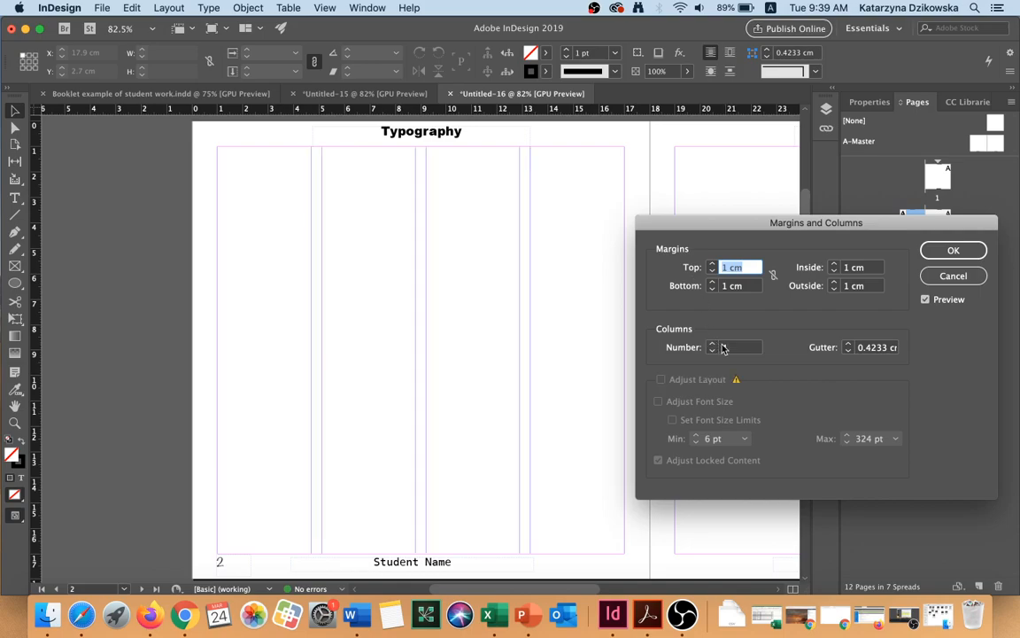
- Unlink the margin values, then set the top margin to 2 cm and the bottom margin to 3 cm
left_click(773, 275)
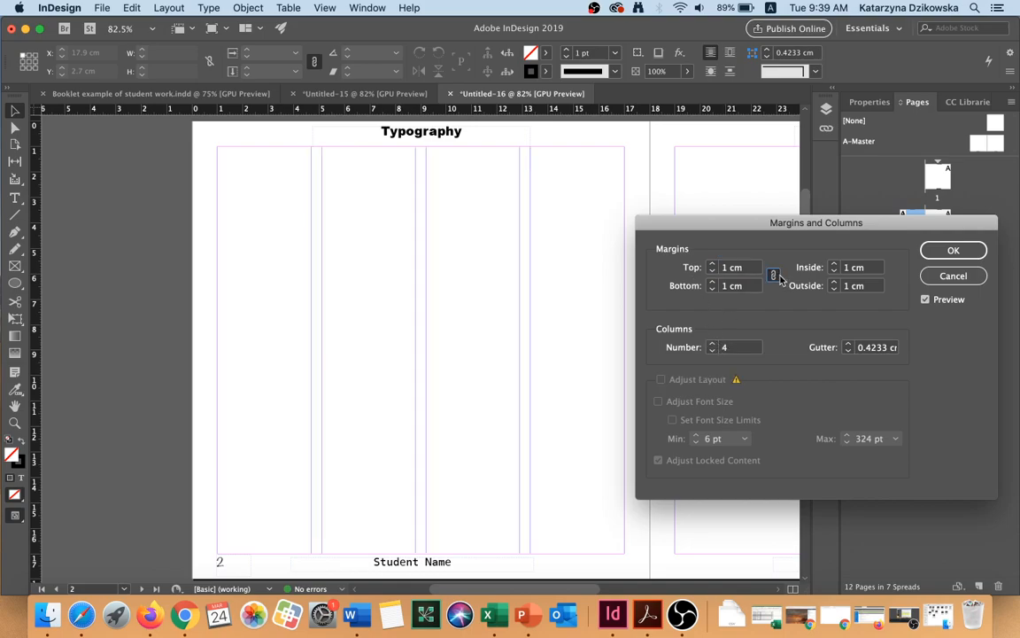
left_click(713, 264)
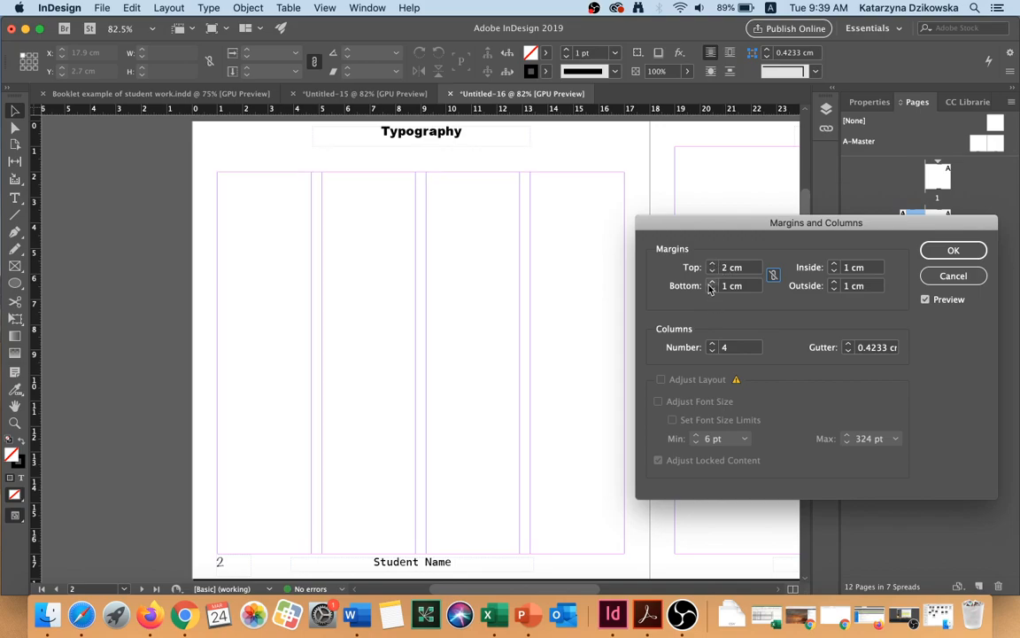
left_click(713, 282)
left_click(713, 282)
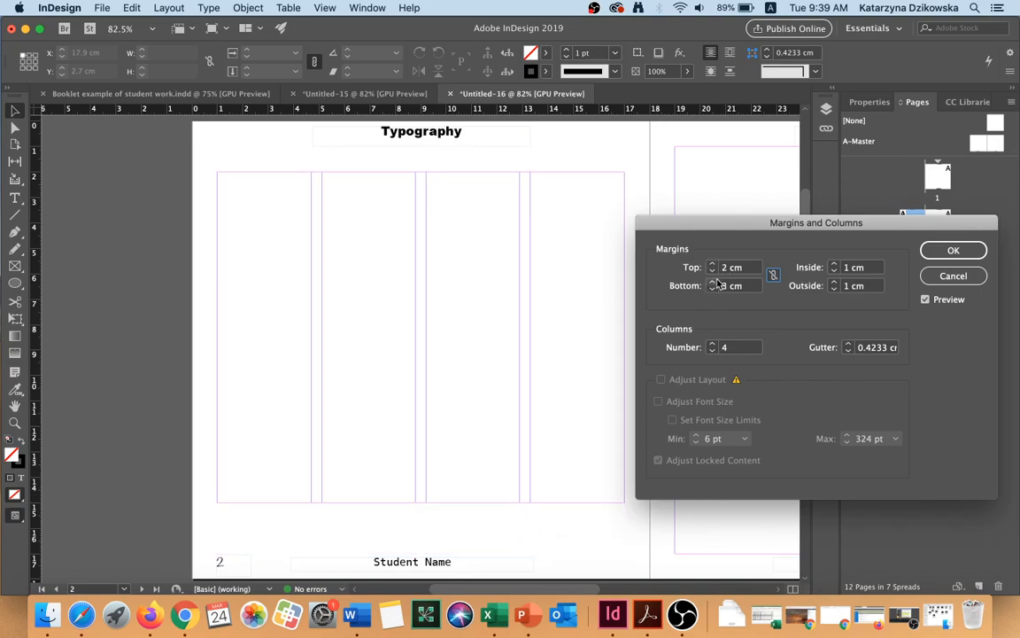
- Try a 2 cm column gutter, then set it to 1 cm
left_click(849, 343)
left_click(849, 344)
left_click(849, 352)
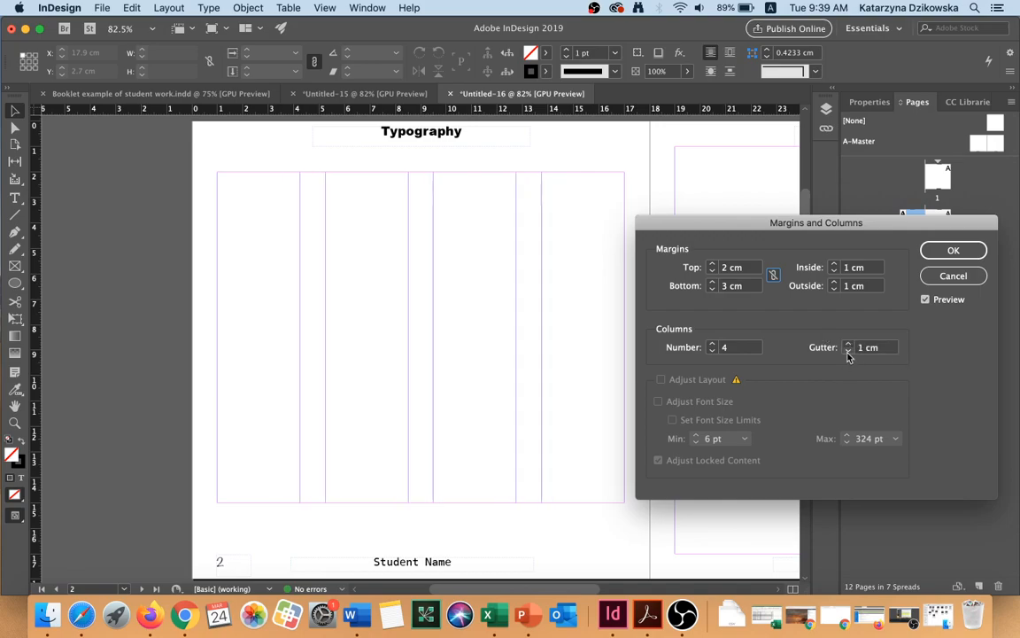
left_click(849, 344)
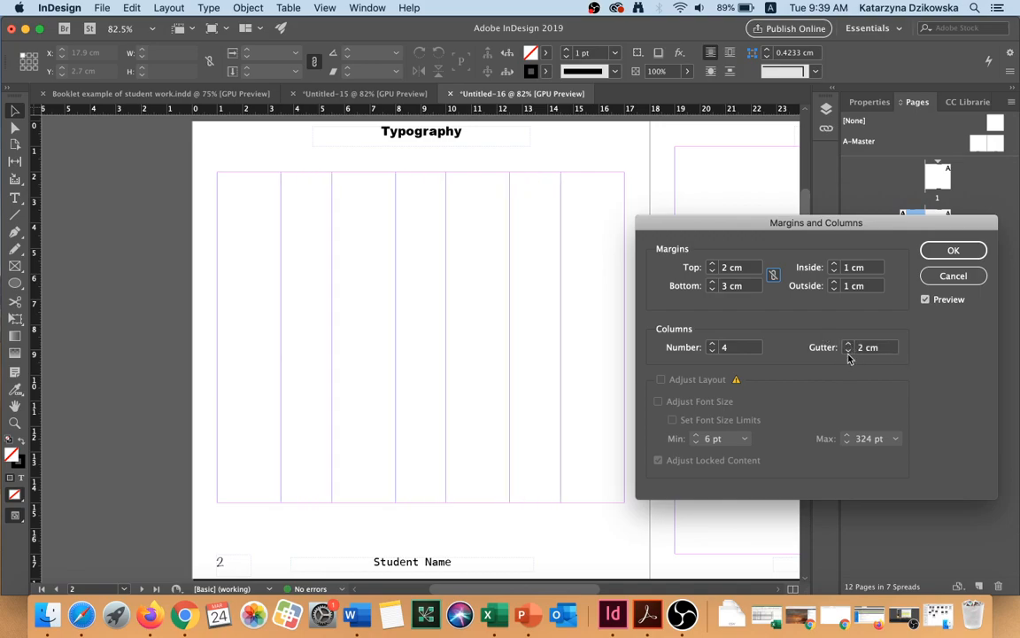
left_click(848, 352)
- Set page 2's top margin to 4 cm, apply the margin and column settings, and check the page in preview mode
left_click(712, 264)
left_click(712, 264)
left_click(948, 251)
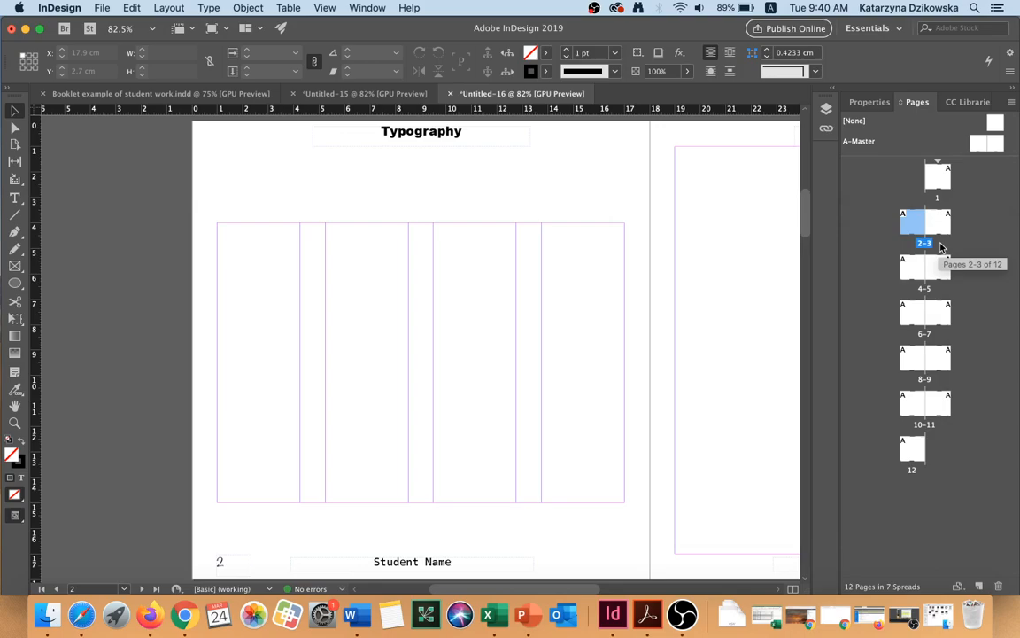
key("w")
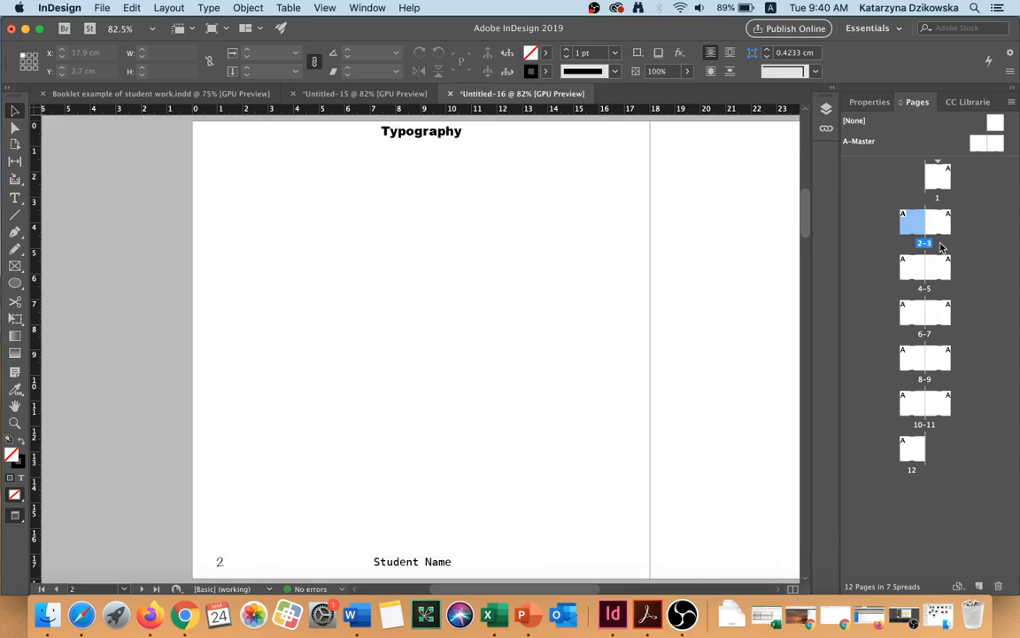
key("w")
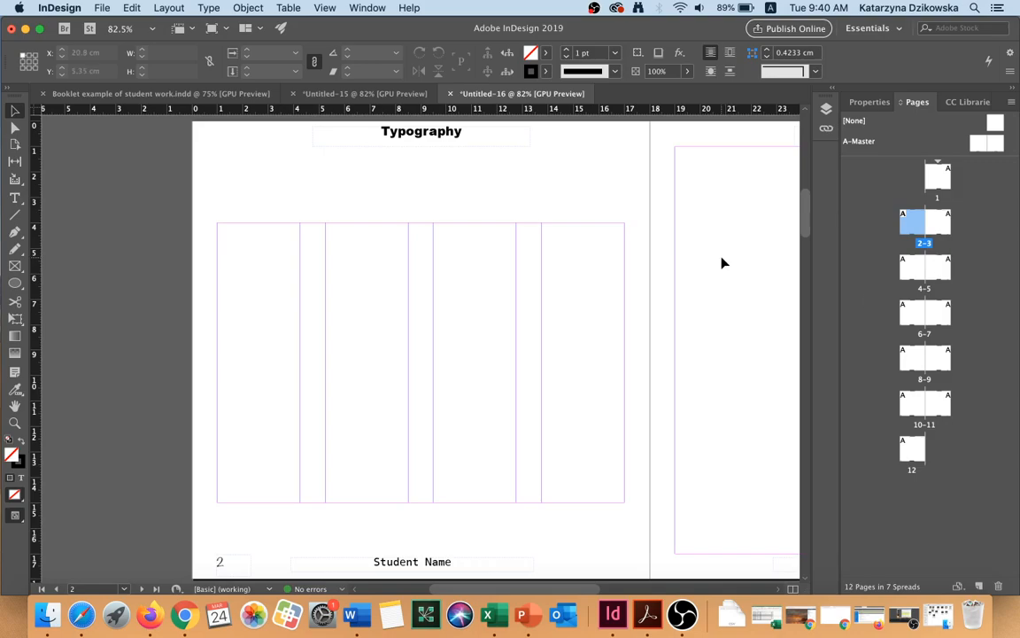
- Draw a 3.25 x 11 cm text frame filling page 2's first column and paste the copied filler text into it
left_click(15, 197)
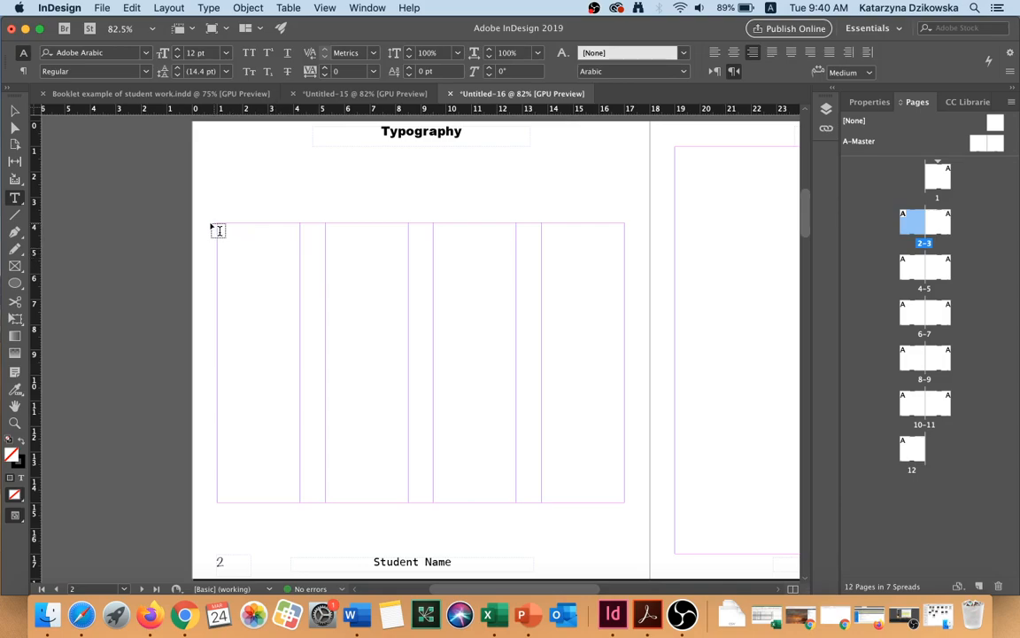
left_click_drag(218, 224, 302, 502)
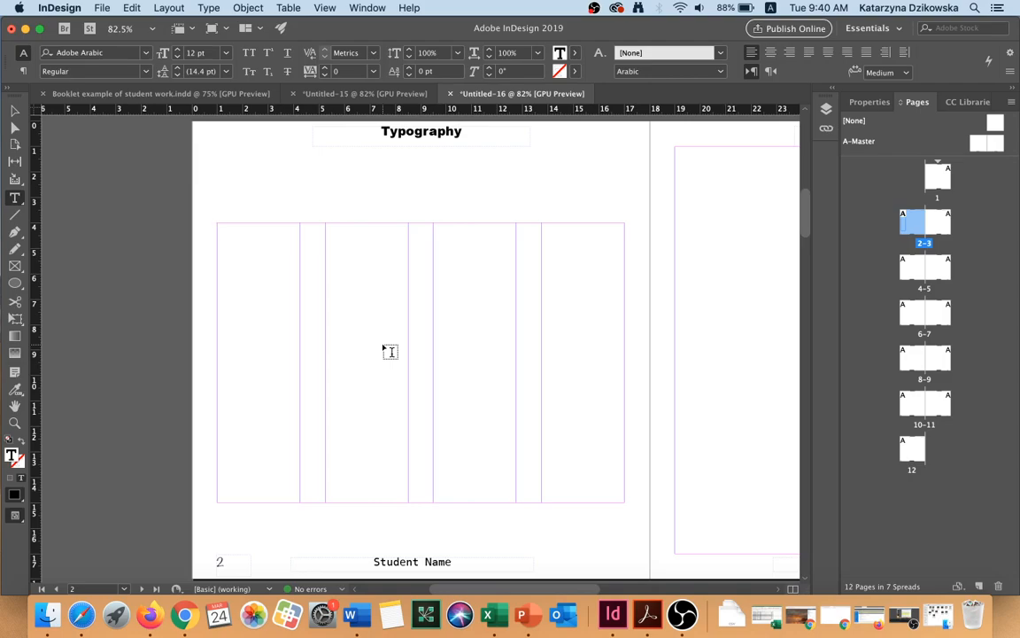
key("super+v")
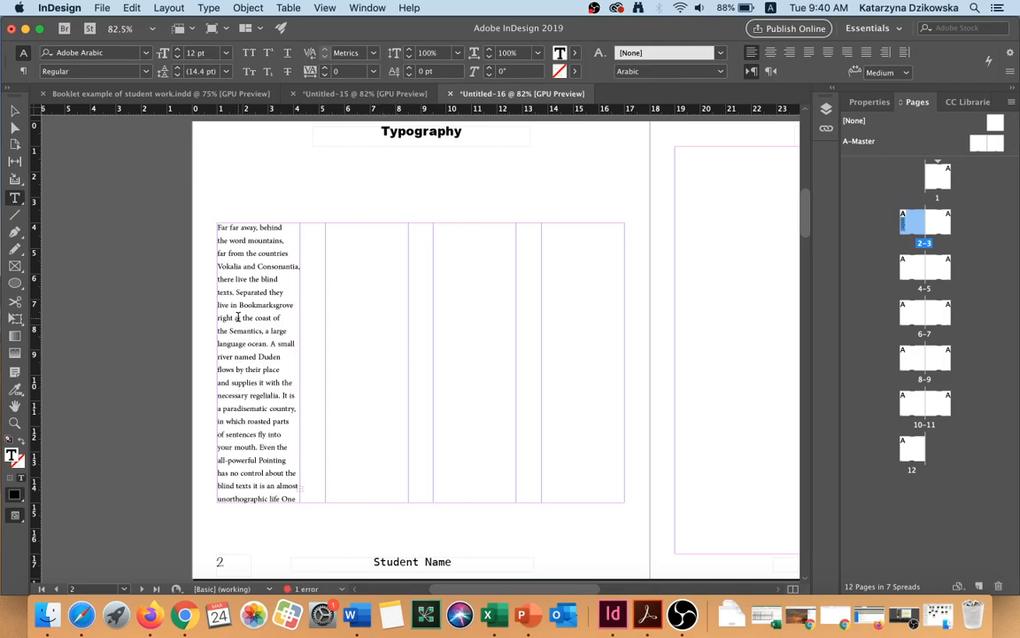
- Select all the pasted text and set its language to English: UK
left_click(251, 241)
key("super+a")
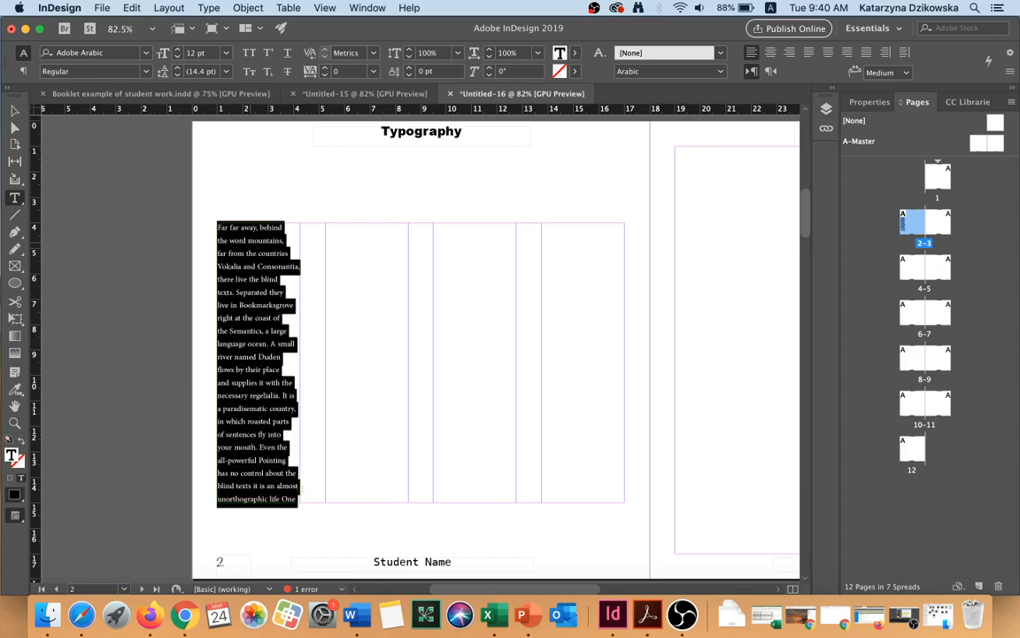
left_click(639, 71)
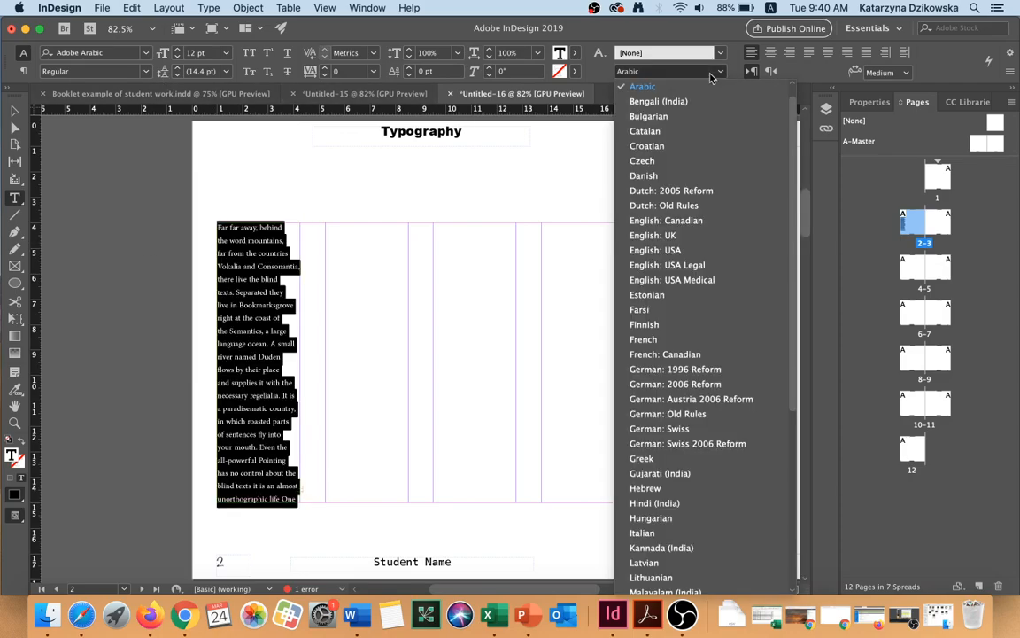
left_click(669, 235)
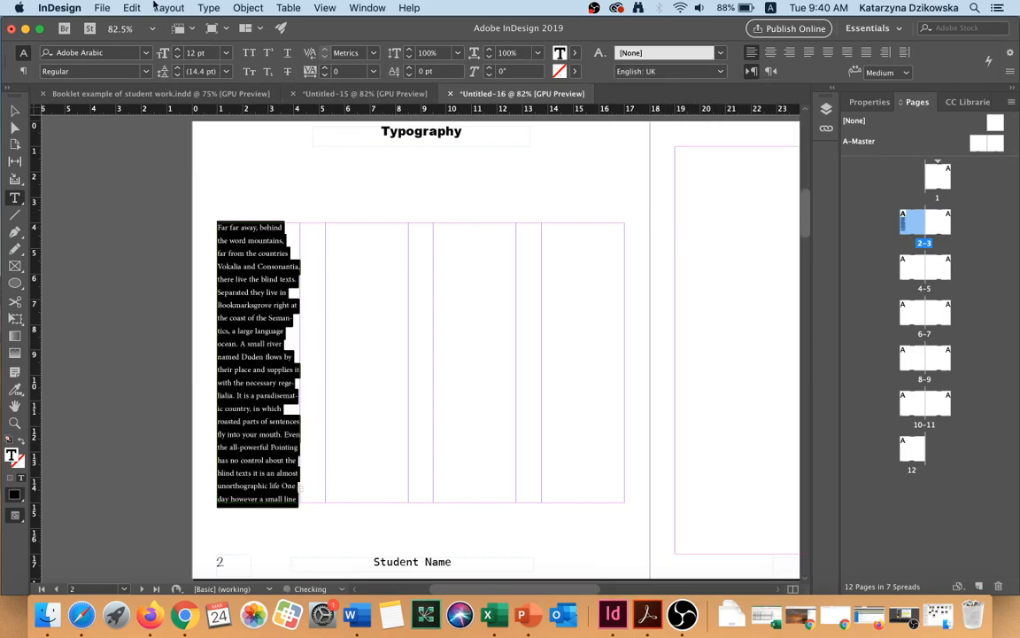
- Set the selected filler text in Helvetica Regular
left_click(146, 54)
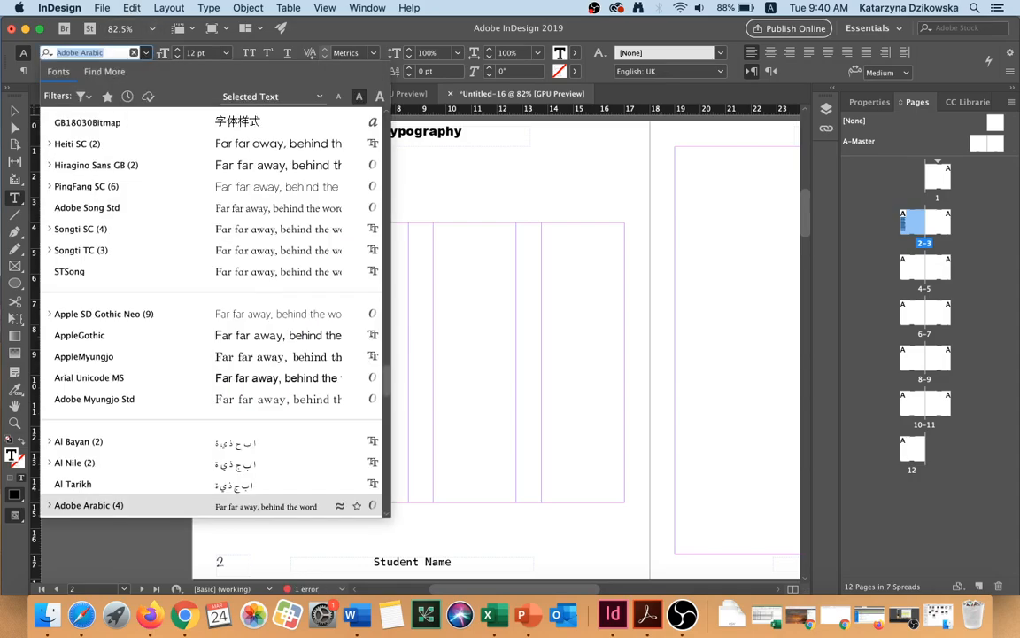
type("hel")
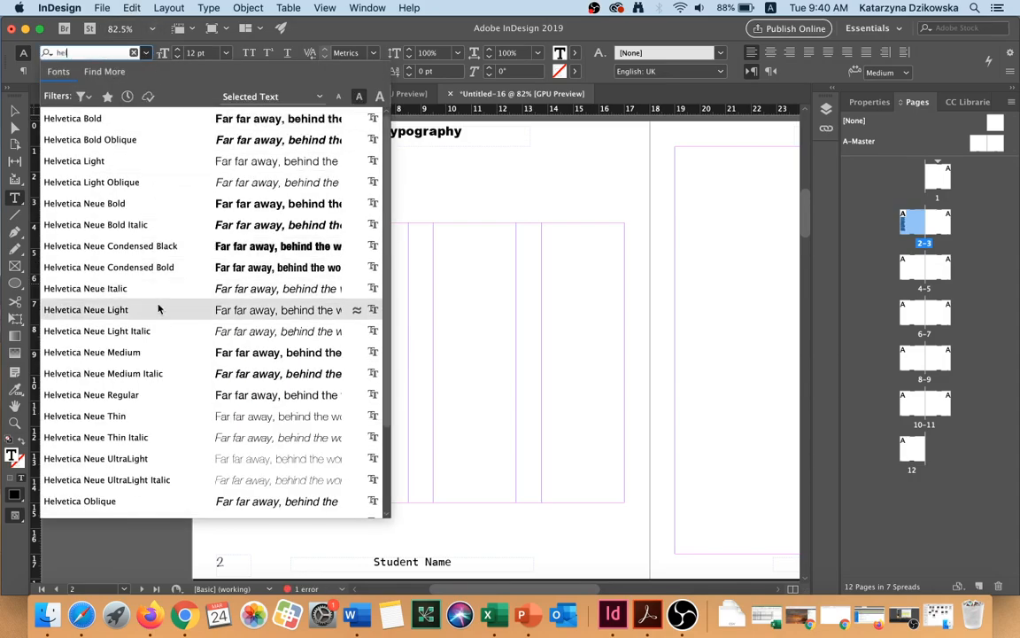
scroll(151, 347, "down", 1)
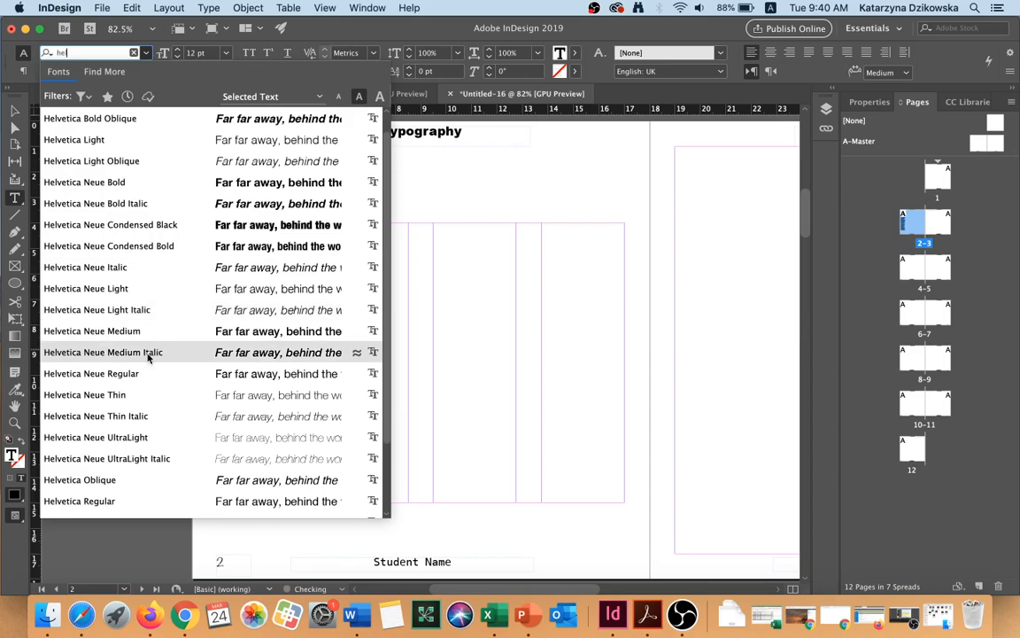
left_click(104, 502)
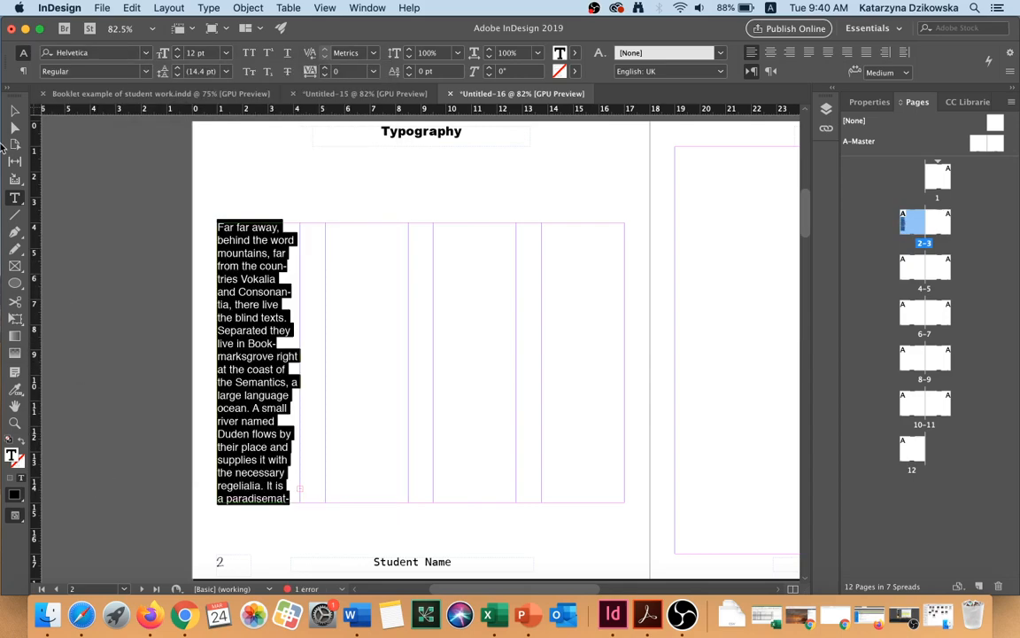
- Set the filler text's size to 7 pt and its leading to 11 pt, then deselect it
left_click_drag(210, 56, 149, 49)
type("7")
key("Return")
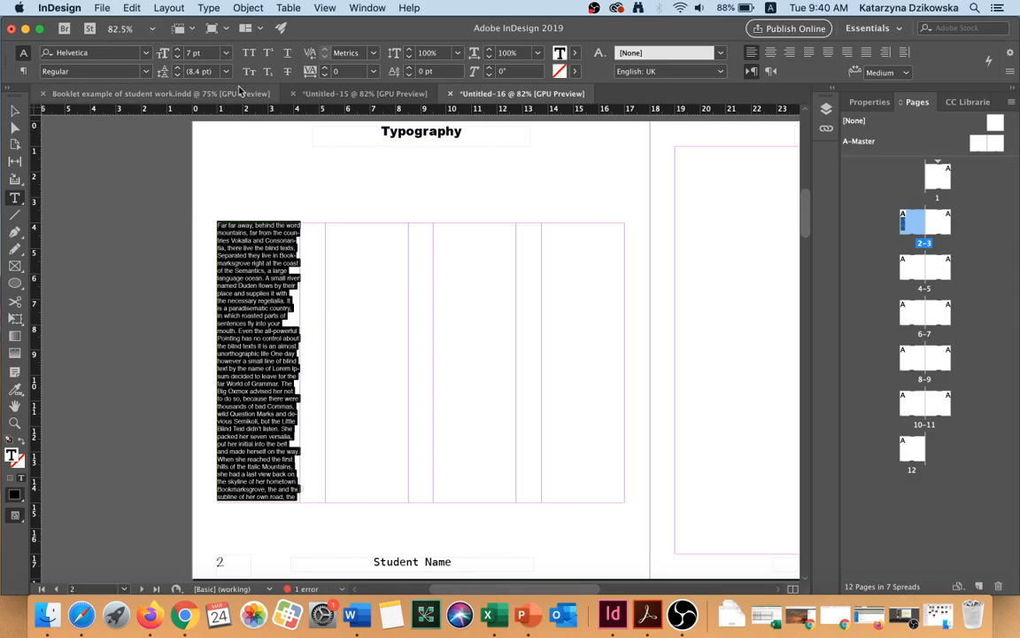
left_click(178, 68)
left_click(178, 68)
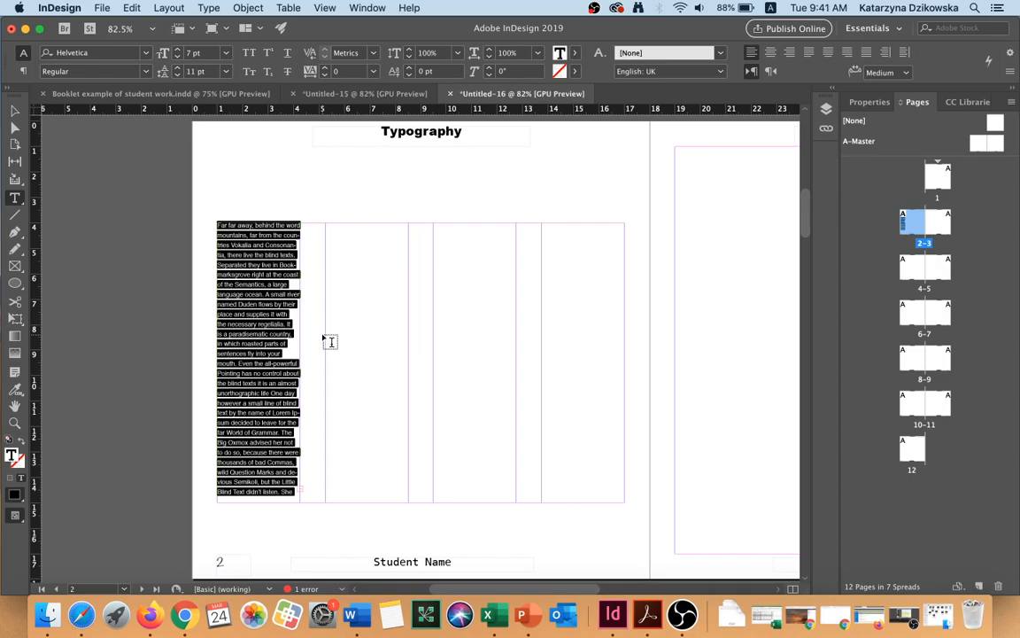
left_click(279, 450)
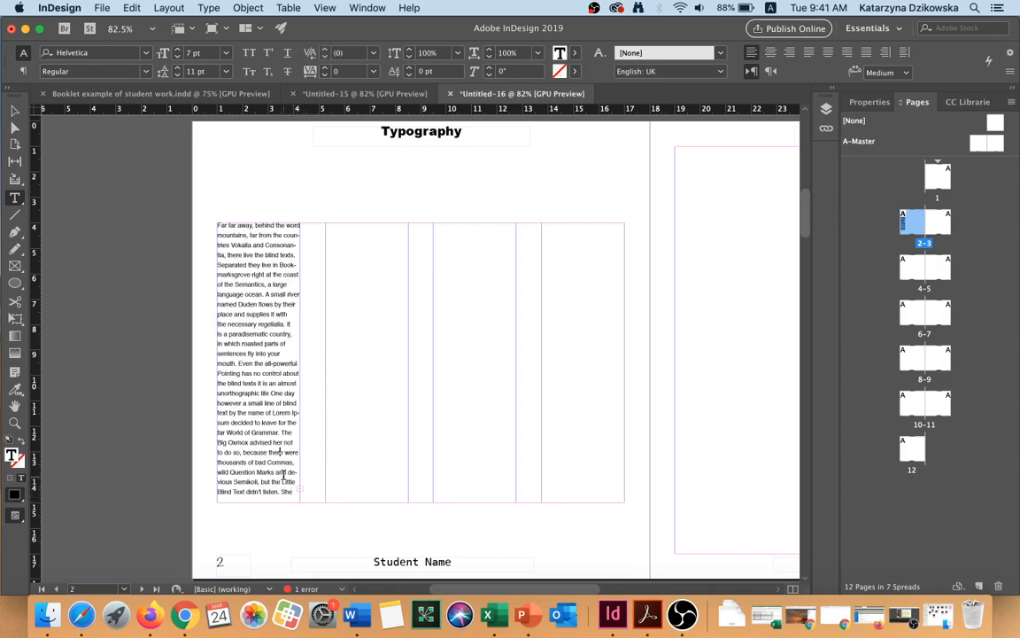
- Thread the first frame's overset text into a new 3.25 x 11 cm frame filling the second column
left_click(14, 111)
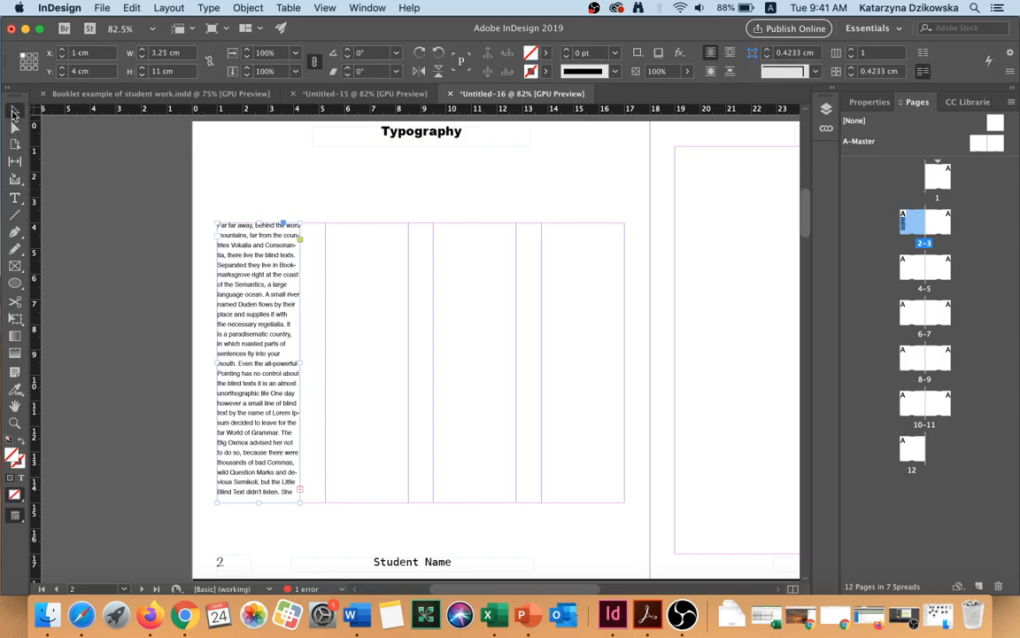
left_click(300, 490)
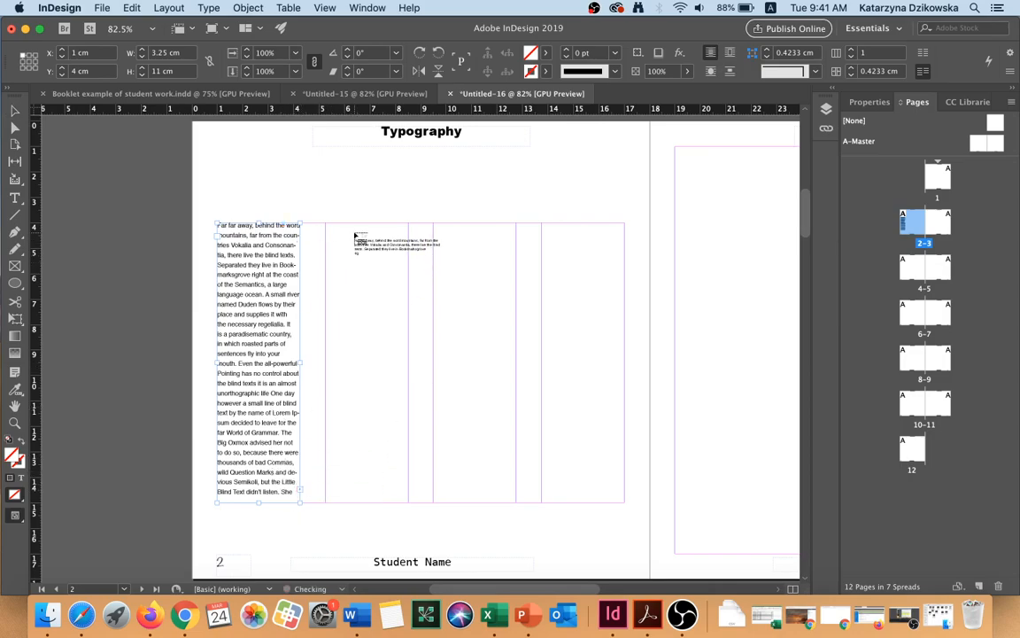
left_click(326, 227)
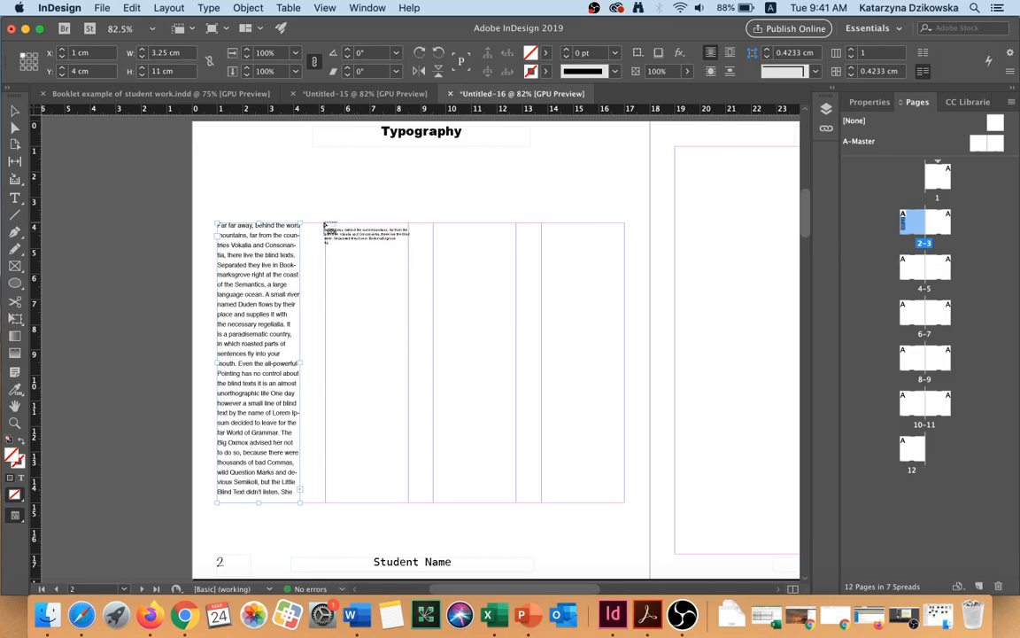
left_click_drag(326, 225, 407, 503)
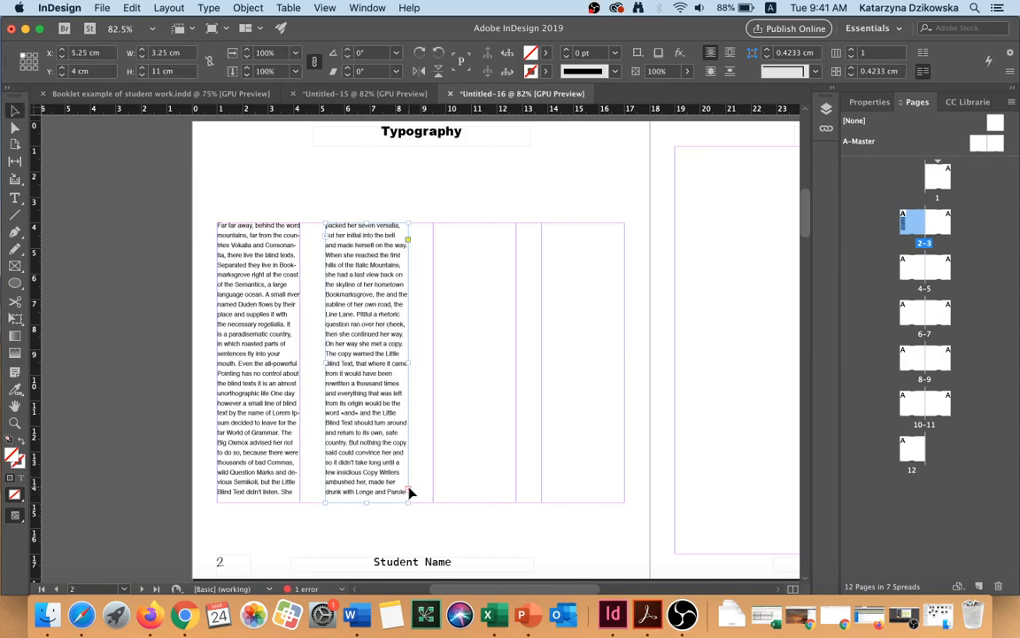
- Thread the second column's overset text into new 3.25 x 11 cm frames filling the third and fourth columns
left_click(409, 492)
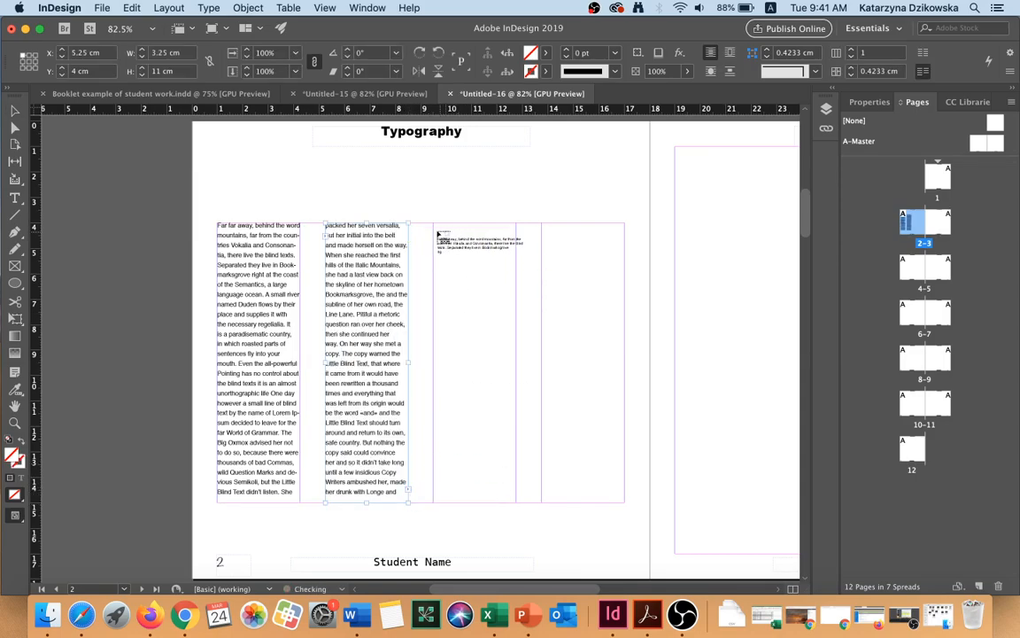
left_click(435, 225)
left_click_drag(435, 226, 516, 502)
left_click(516, 493)
left_click(546, 237)
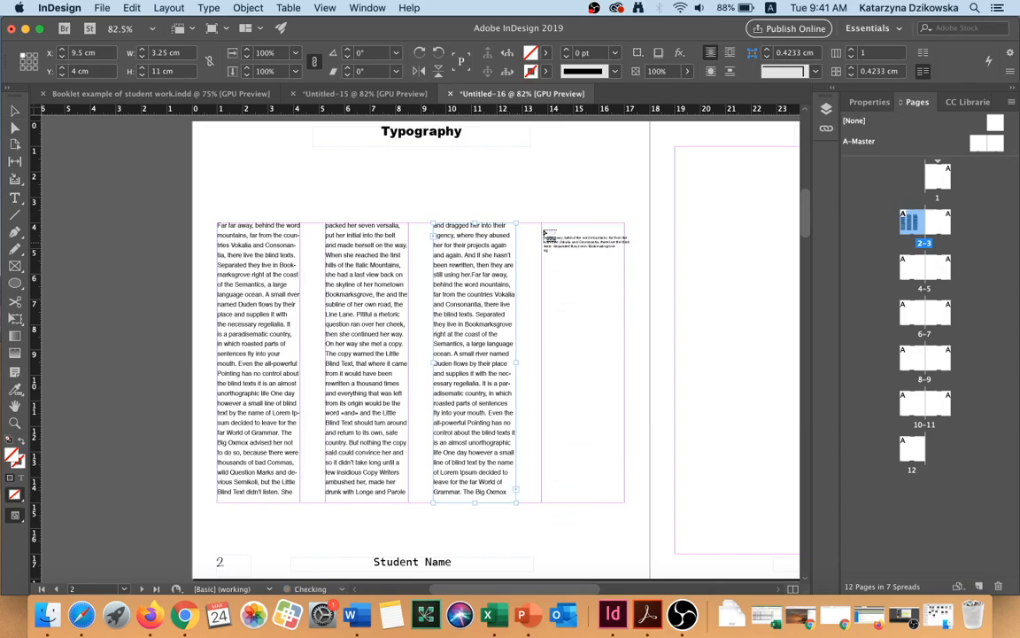
left_click_drag(542, 223, 624, 502)
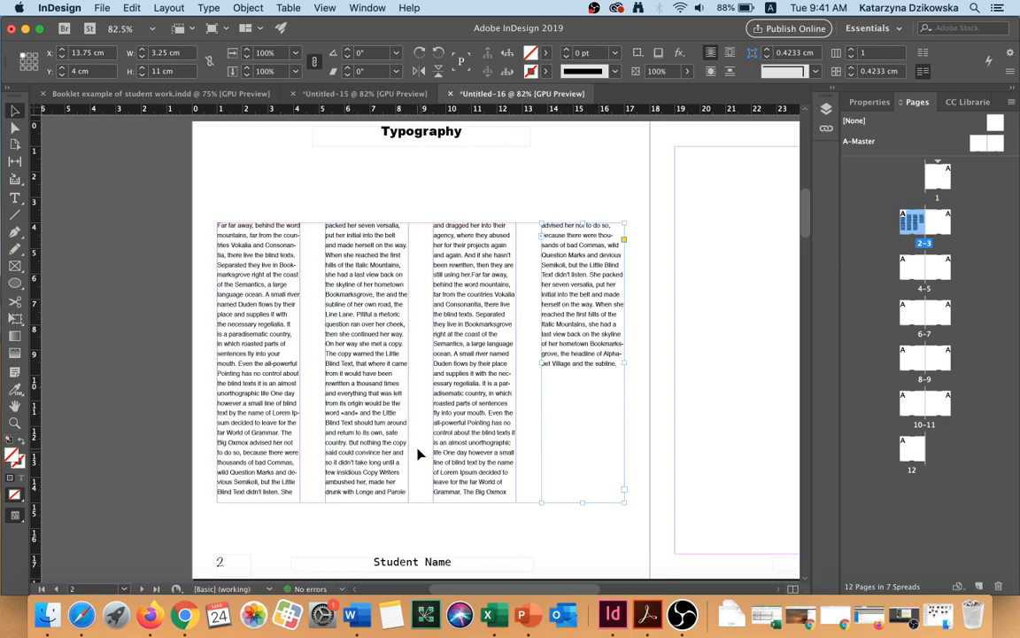
- Add line breaks after "Grammar." in the first column and enter the heading "Subtitle" between the paragraphs
left_click(16, 200)
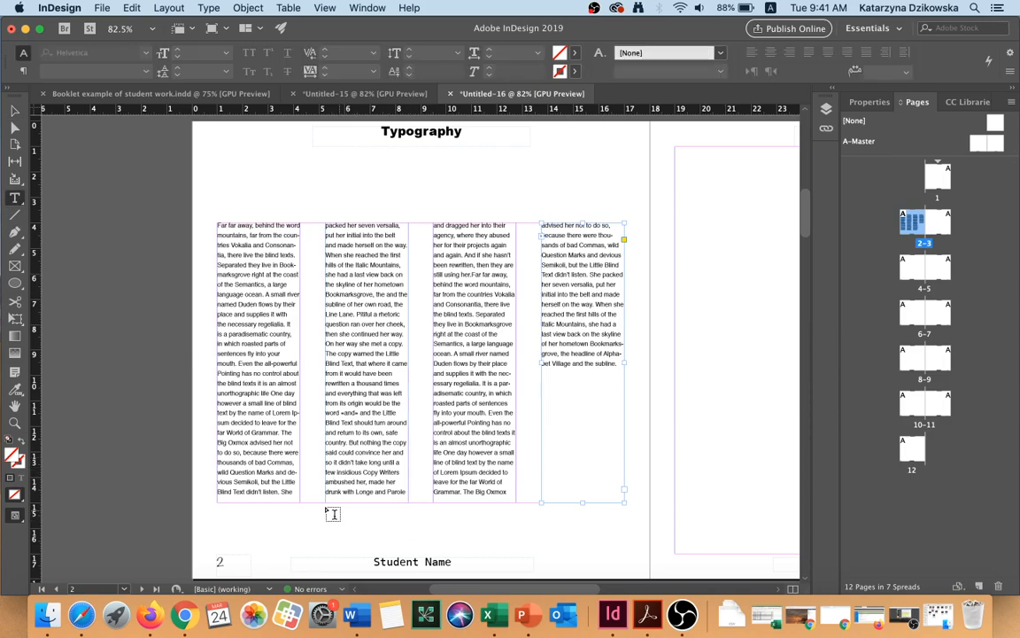
left_click(283, 432)
key("Return")
key("Return")
key("Return")
key("Return")
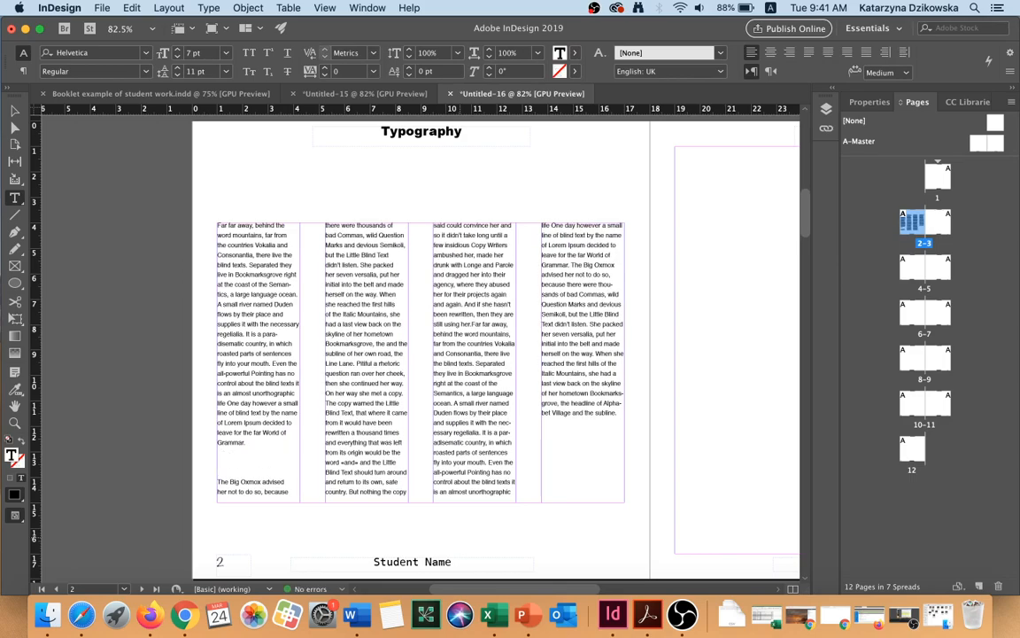
type("Subtitle")
- Copy the word "Subtitle" and format it as a centred heading in 11 pt Arial Black
double_click(228, 461)
key("super+c")
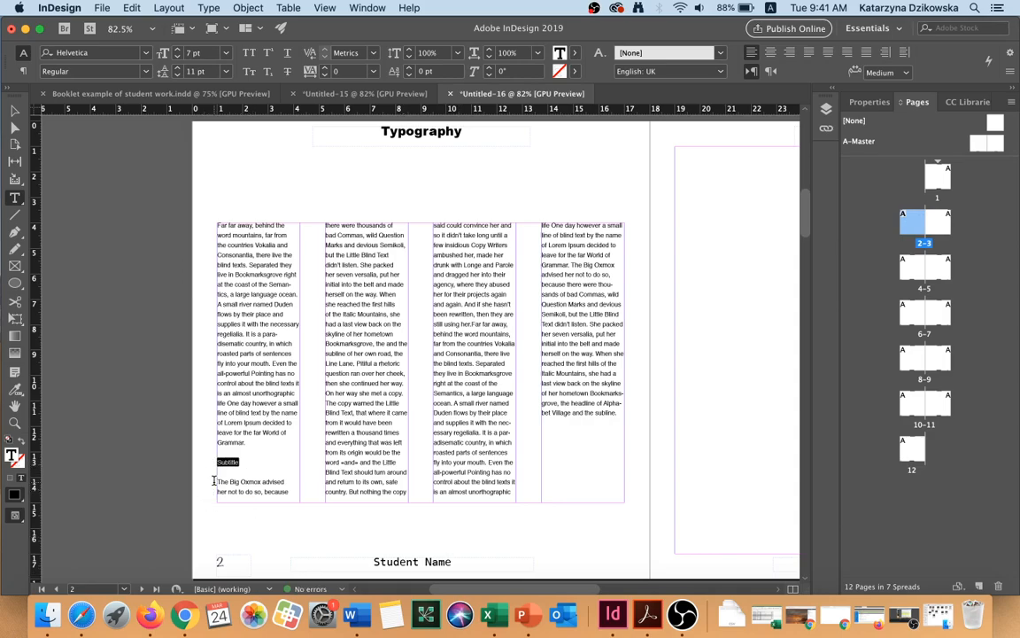
left_click(137, 53)
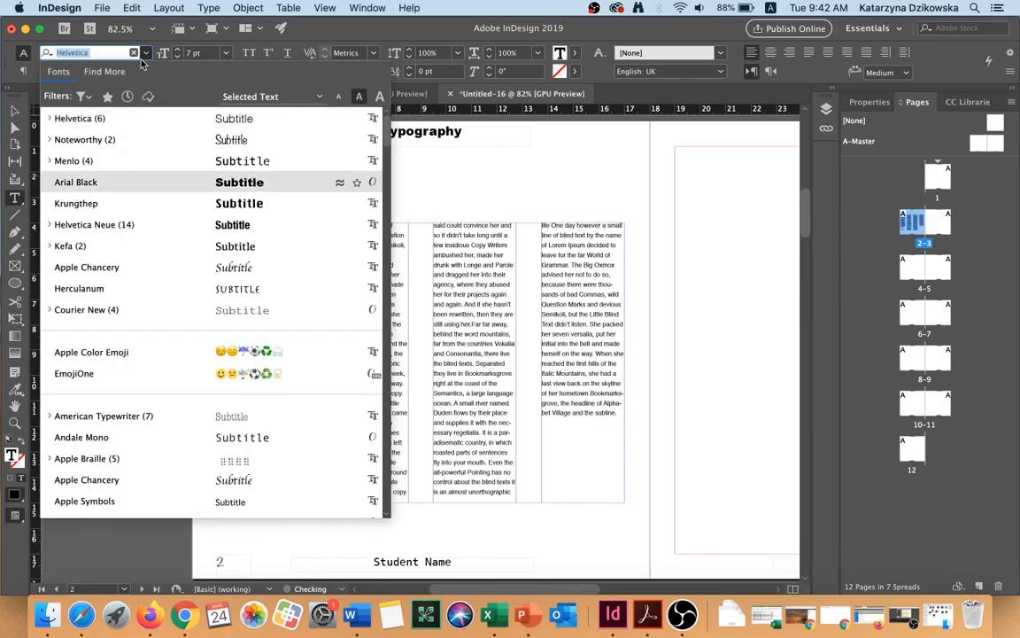
left_click(115, 181)
left_click(177, 50)
left_click(177, 49)
left_click(177, 50)
left_click(177, 49)
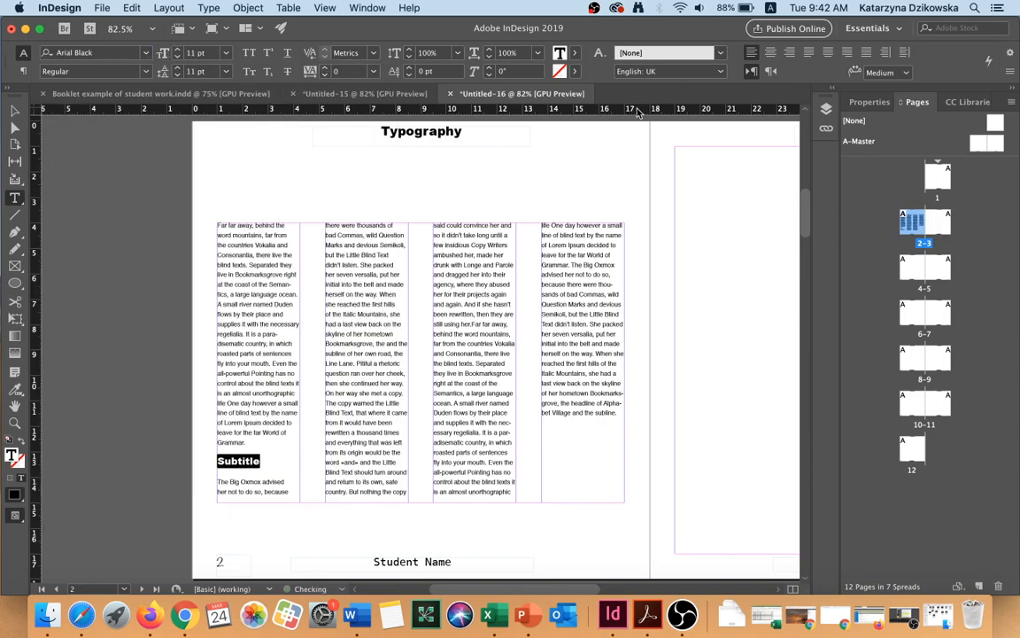
left_click(23, 71)
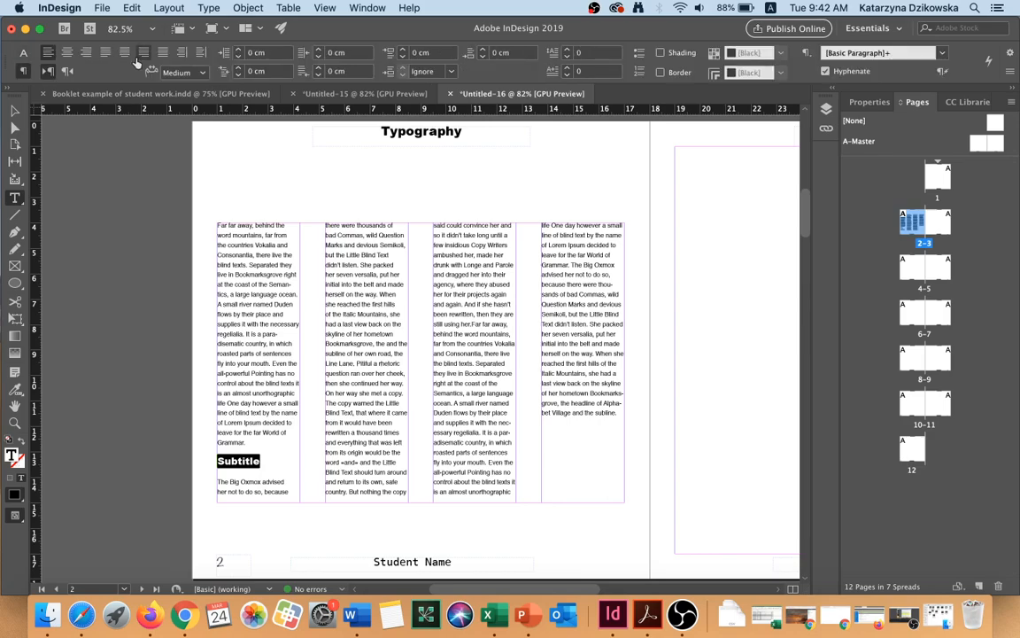
left_click(67, 52)
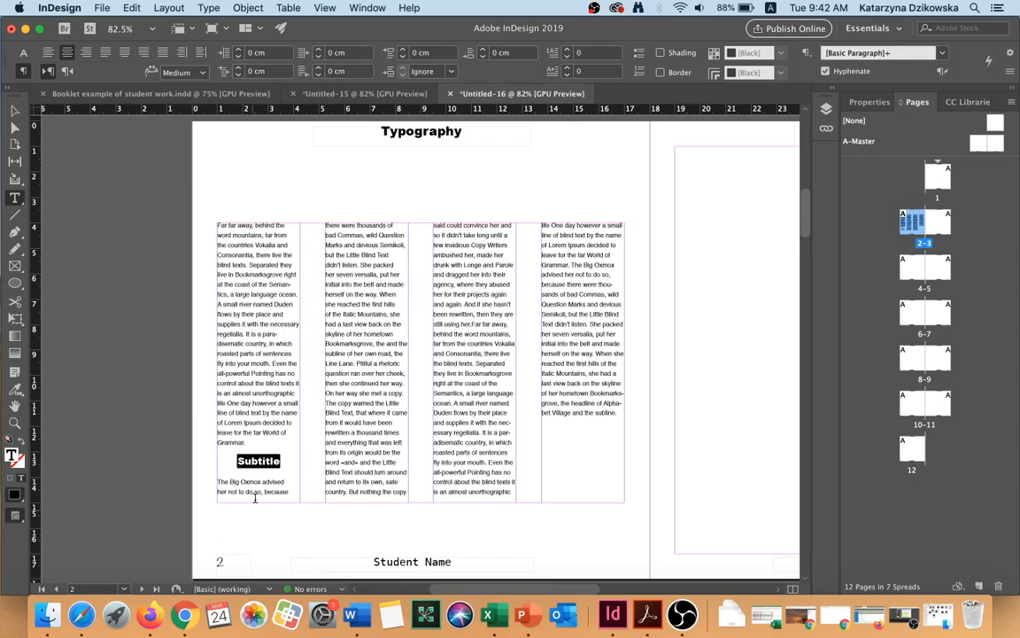
- Push the subtitle to the top of the second column with line breaks and remove the blank line beneath it
left_click(343, 461)
key("Return")
key("Return")
key("Return")
key("Return")
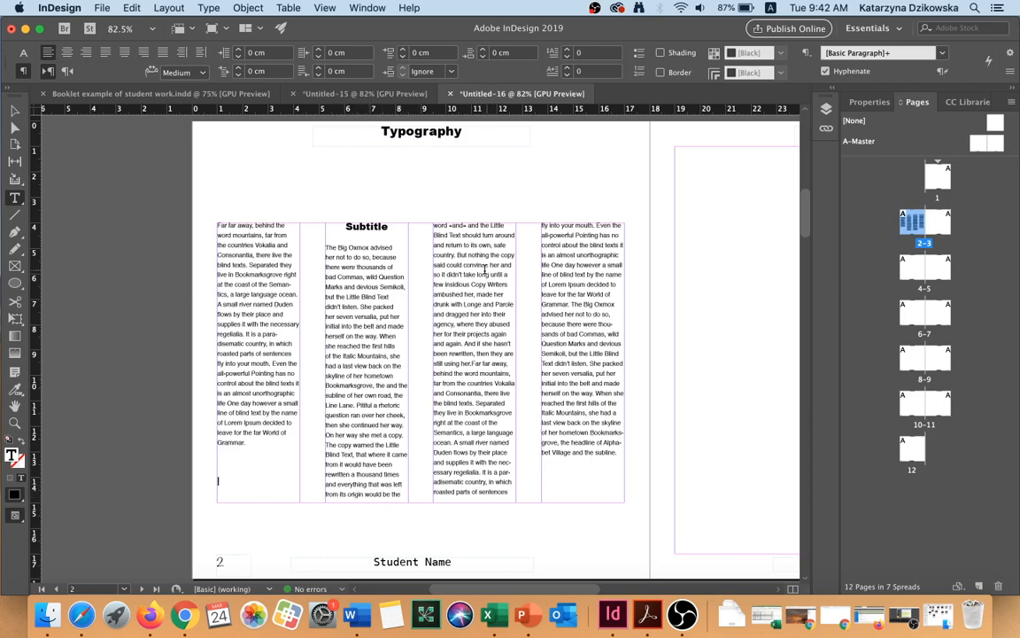
left_click(326, 247)
key("BackSpace")
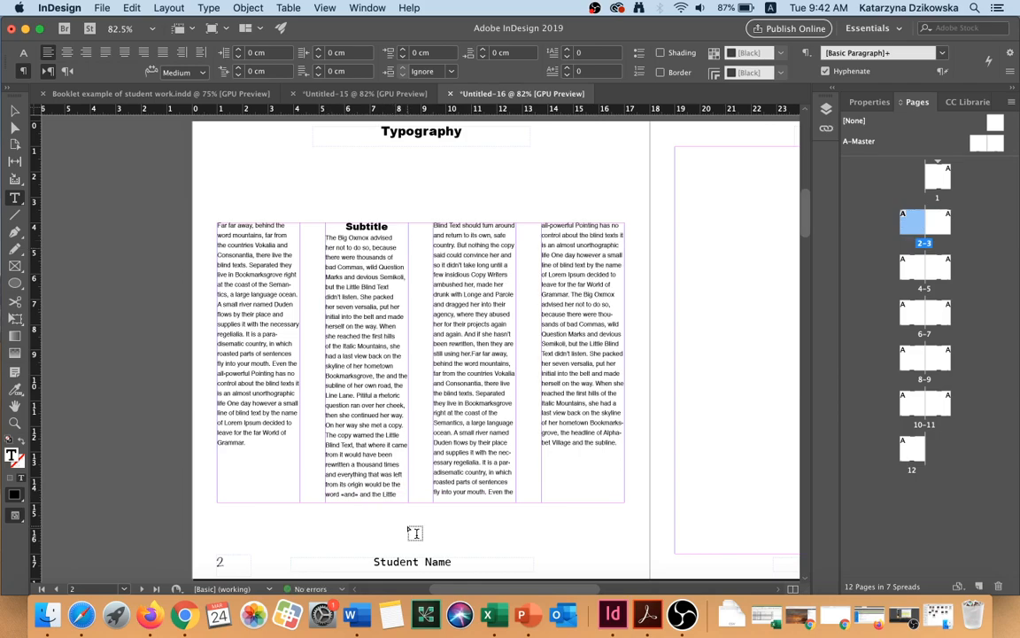
- Paste the subtitle at the top of the third and first columns, removing the extra line above the second column's subtitle
key("Return")
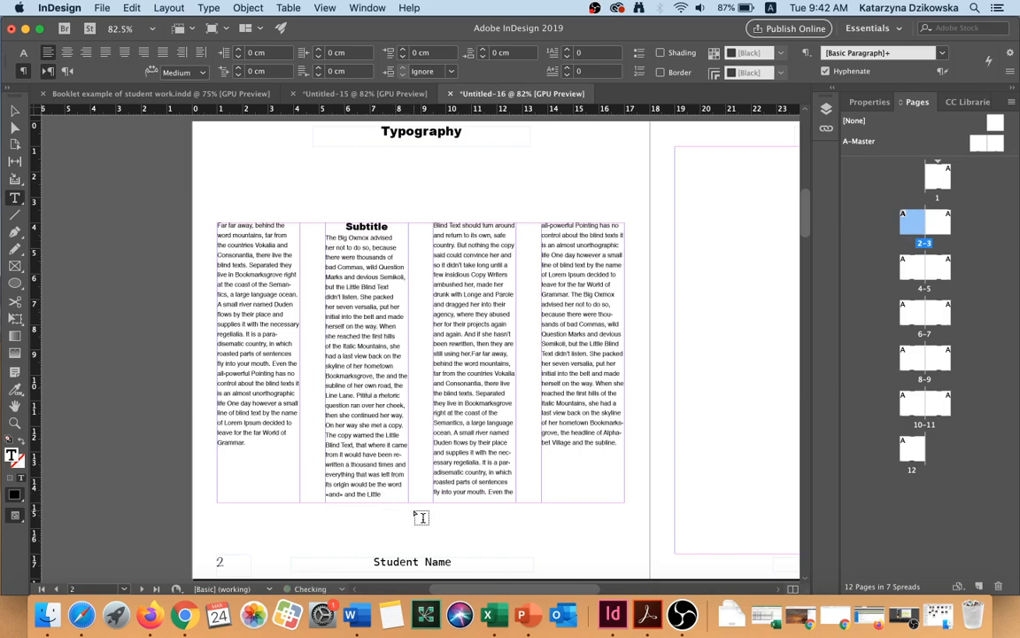
key("super+v")
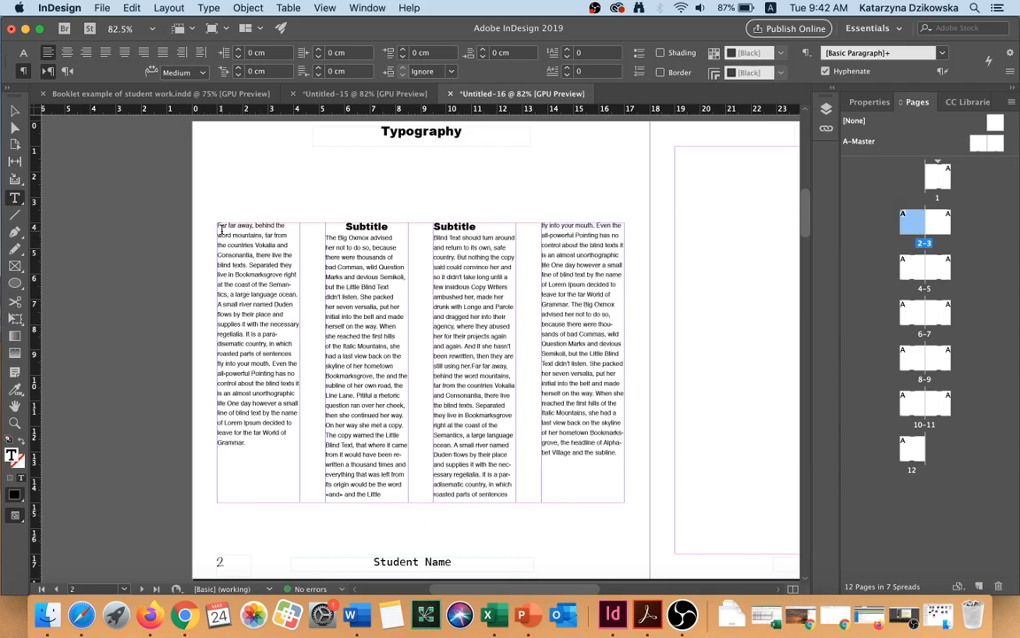
key("Return")
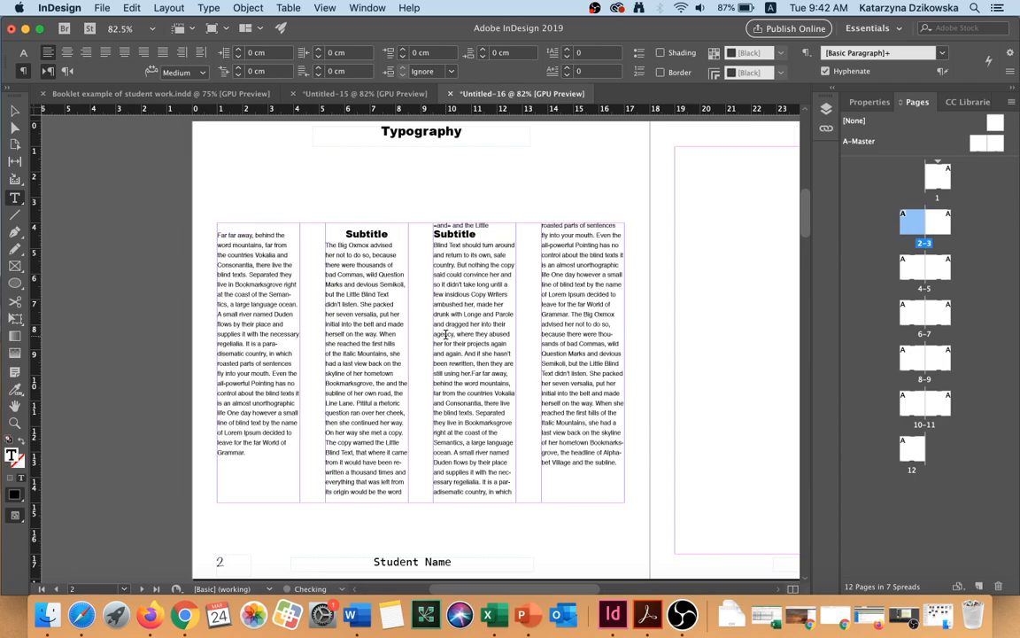
key("Up")
key("super+v")
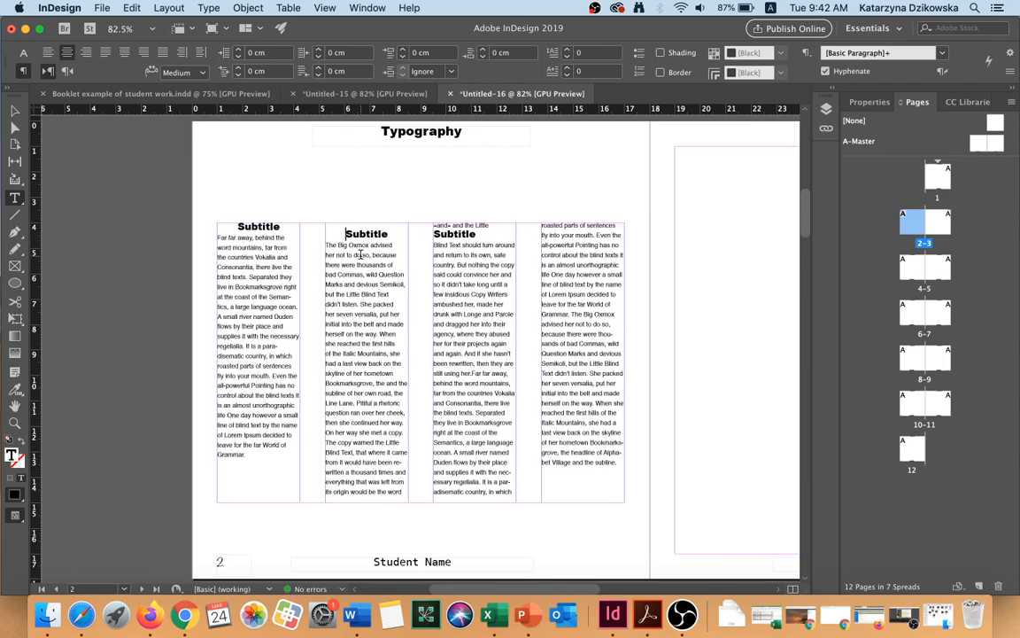
key("BackSpace")
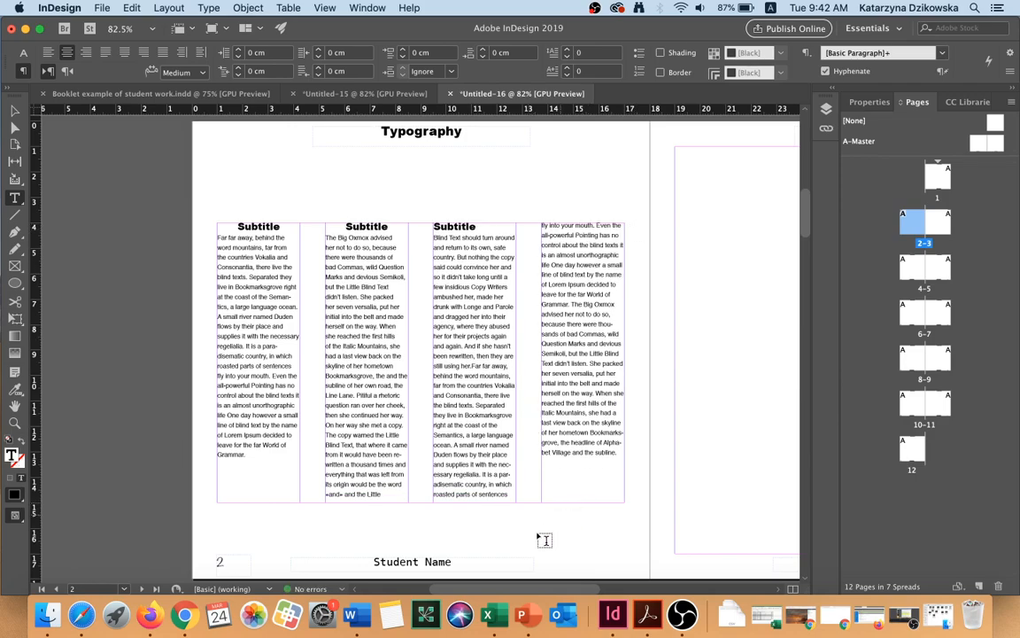
- Break the third column's text after "regelialia." so the rest starts the fourth column, and paste the subtitle above it
left_click(493, 476)
key("Return")
key("KP_Enter")
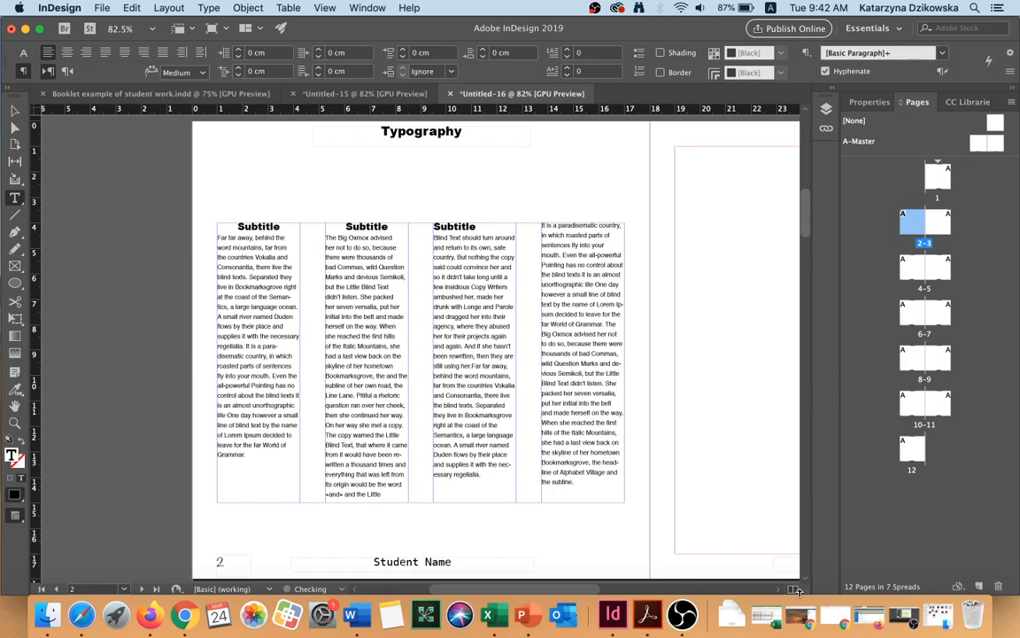
key("super+v")
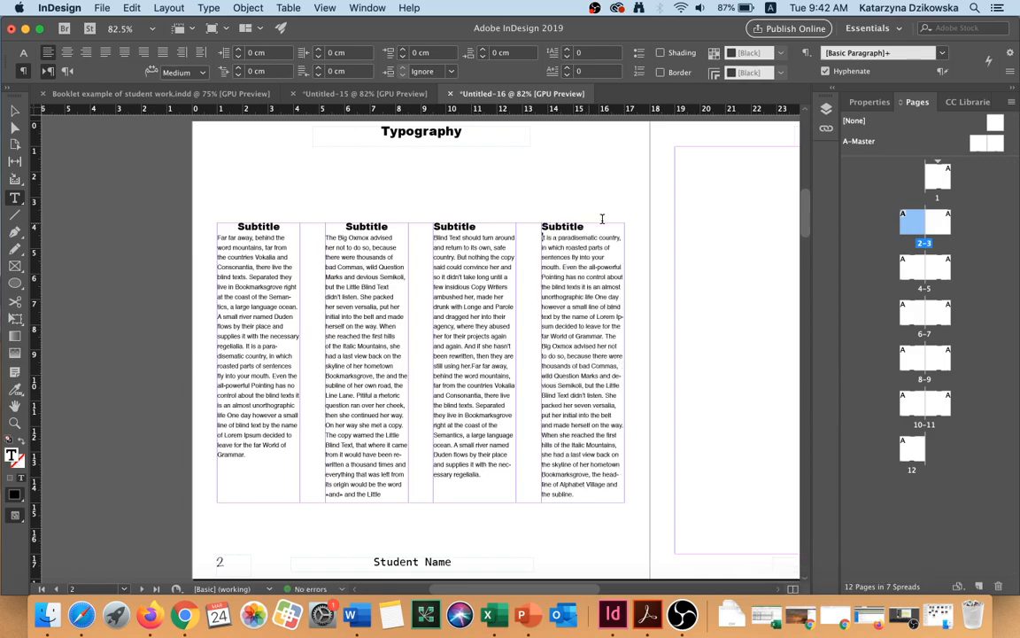
- Centre the subtitles above the fourth and third columns
left_click_drag(599, 227, 541, 225)
left_click(66, 53)
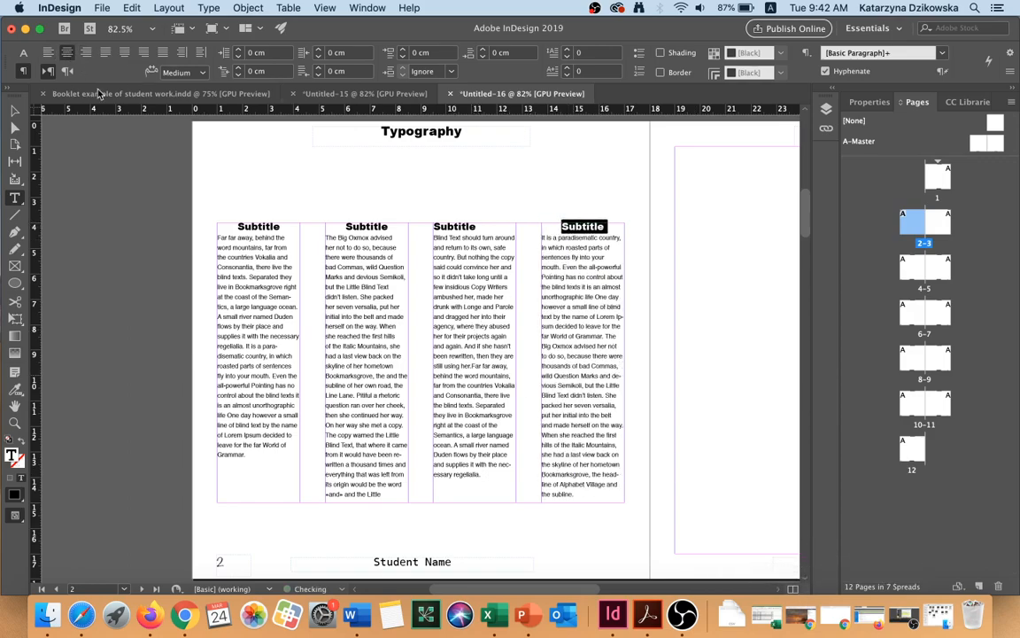
left_click_drag(477, 227, 433, 227)
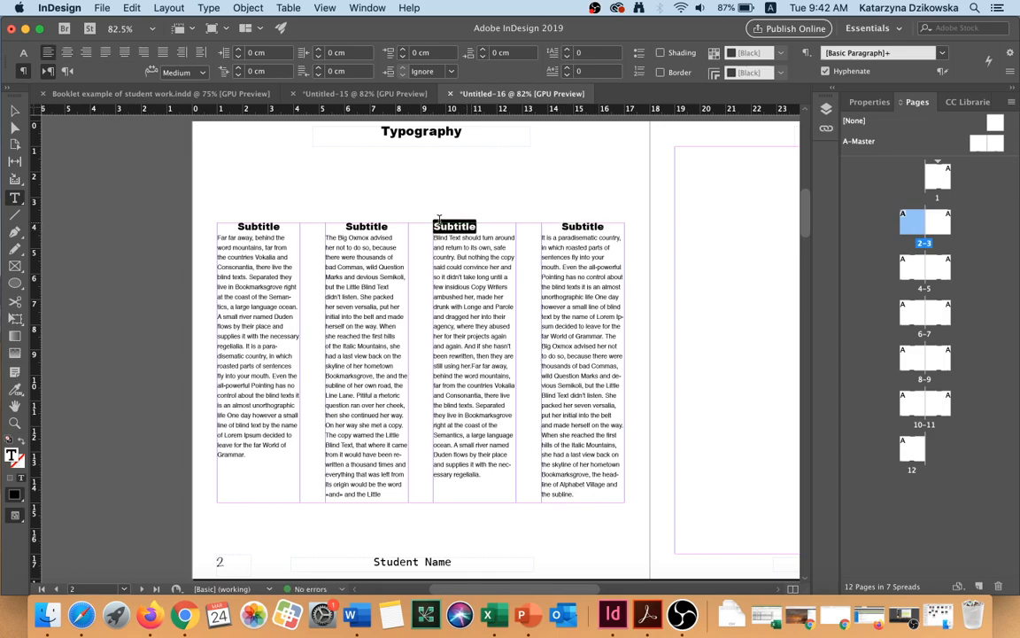
left_click(68, 53)
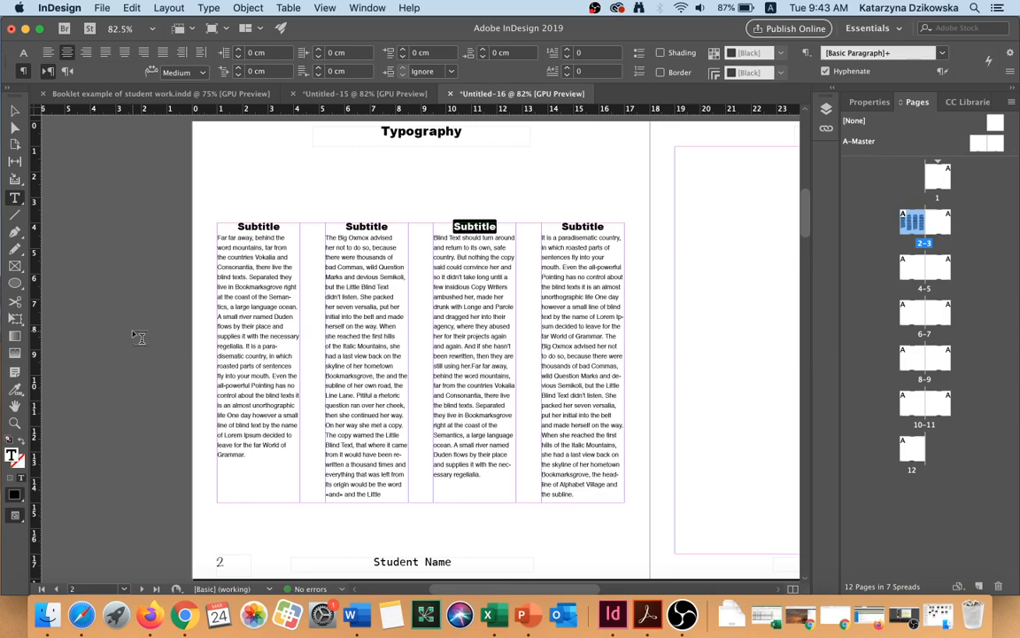
- Open the A-Master spread and draw an 18 x 18 cm rectangle covering its left page
double_click(978, 140)
left_click(14, 264)
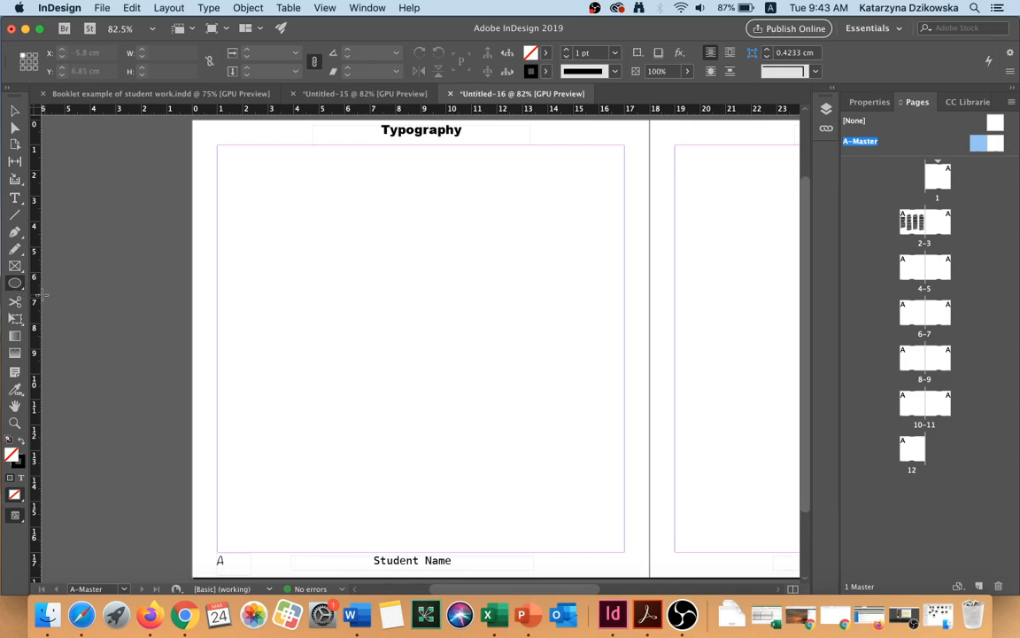
left_click_drag(15, 287, 53, 299)
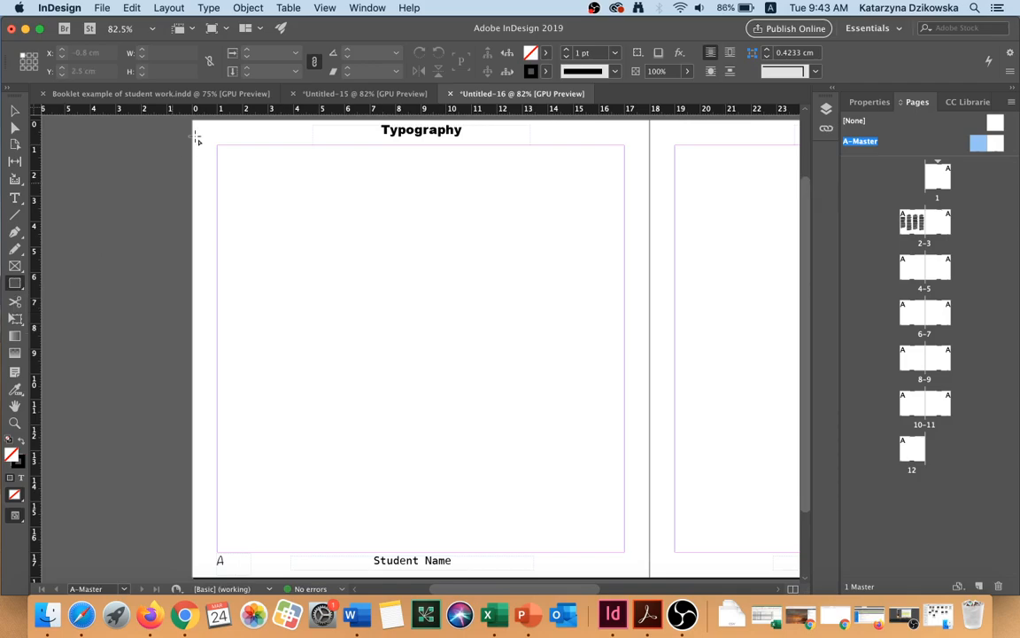
left_click_drag(194, 124, 649, 577)
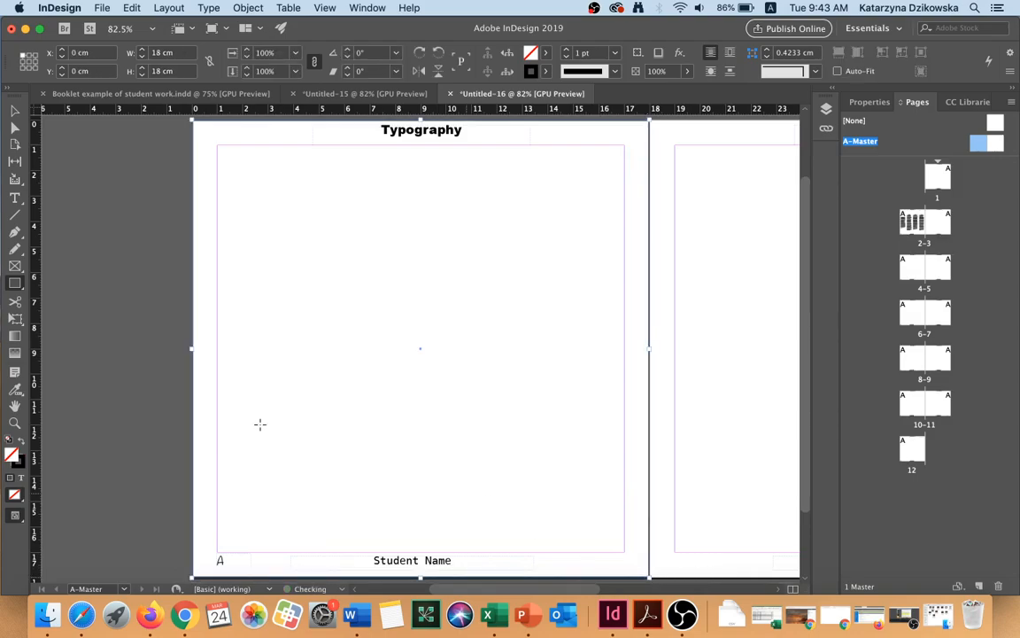
- Swap the rectangle's stroke and fill, and set the fill to a light blue (RGB 125, 180, 217)
left_click(21, 442)
double_click(14, 455)
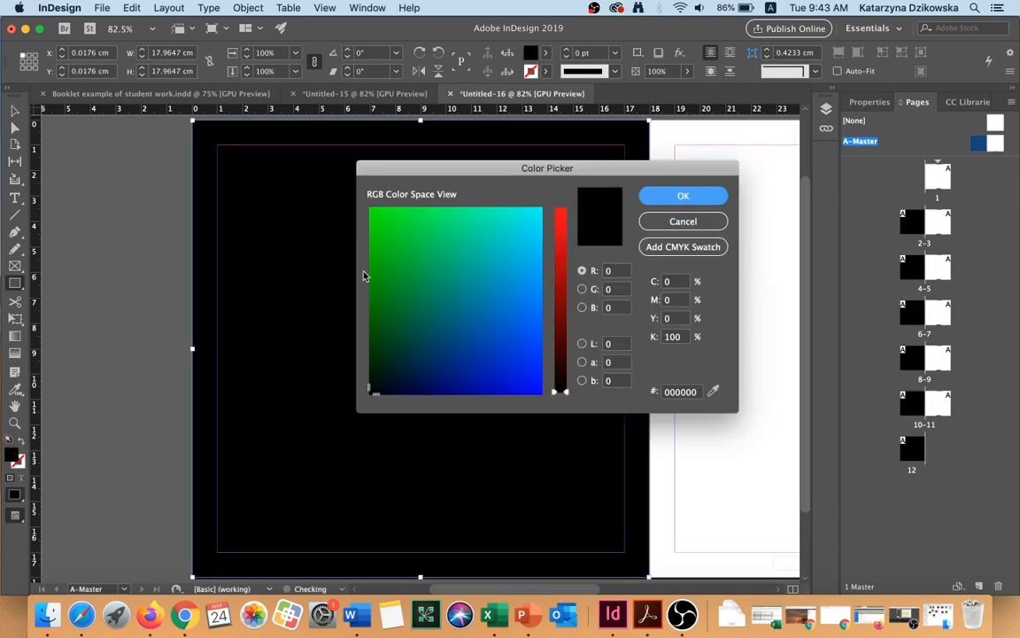
left_click(560, 302)
left_click(478, 271)
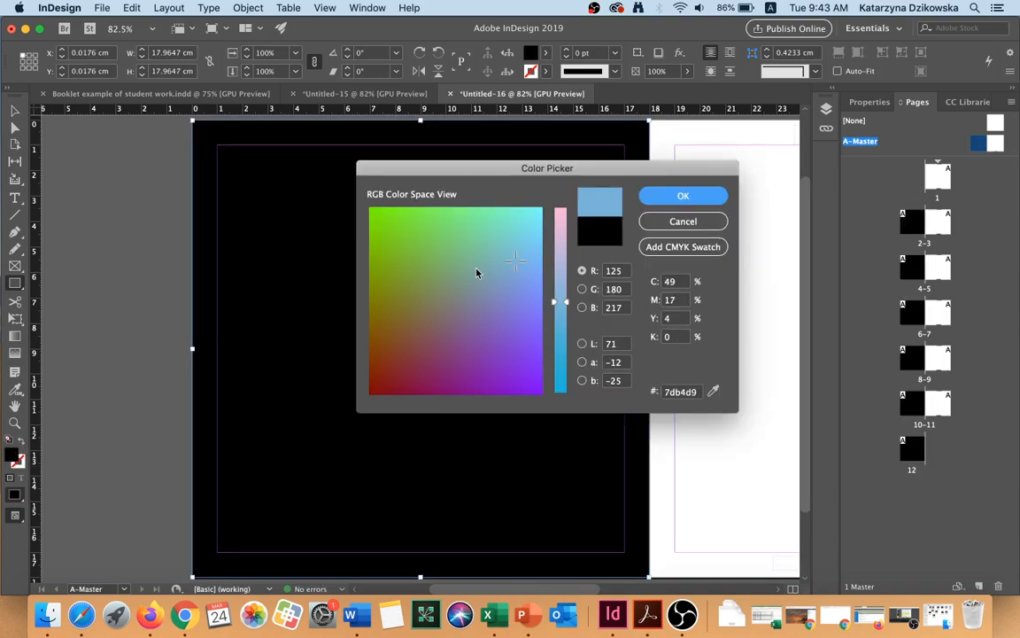
left_click(659, 196)
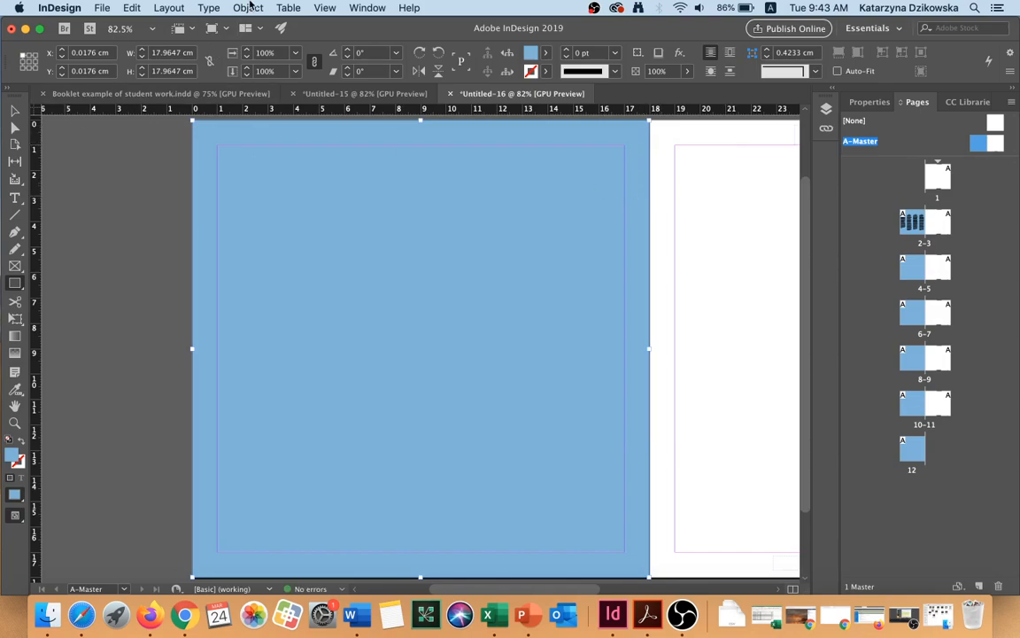
- Send the blue rectangle to the back, behind the master page's text
left_click(248, 7)
mouse_move(335, 54)
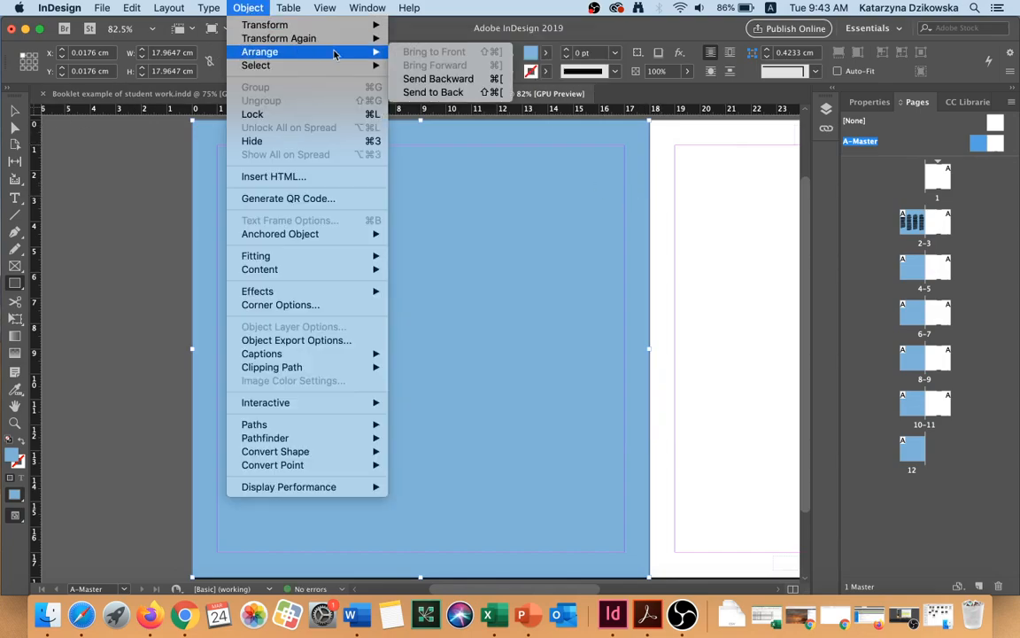
left_click(433, 93)
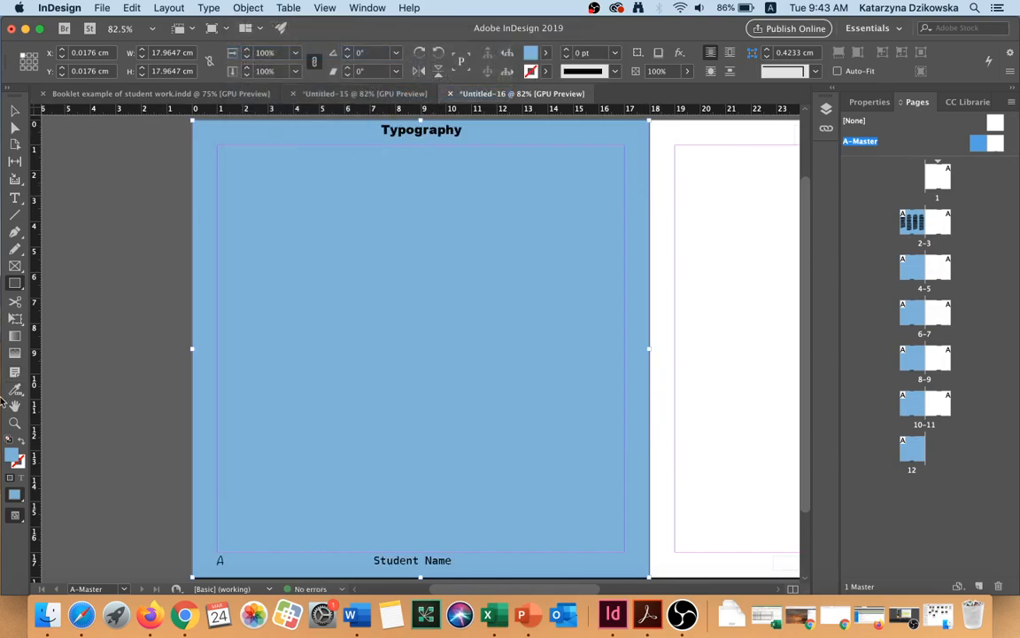
- Lighten the rectangle's fill to #87bfe3 and reduce its opacity to 49%
double_click(17, 456)
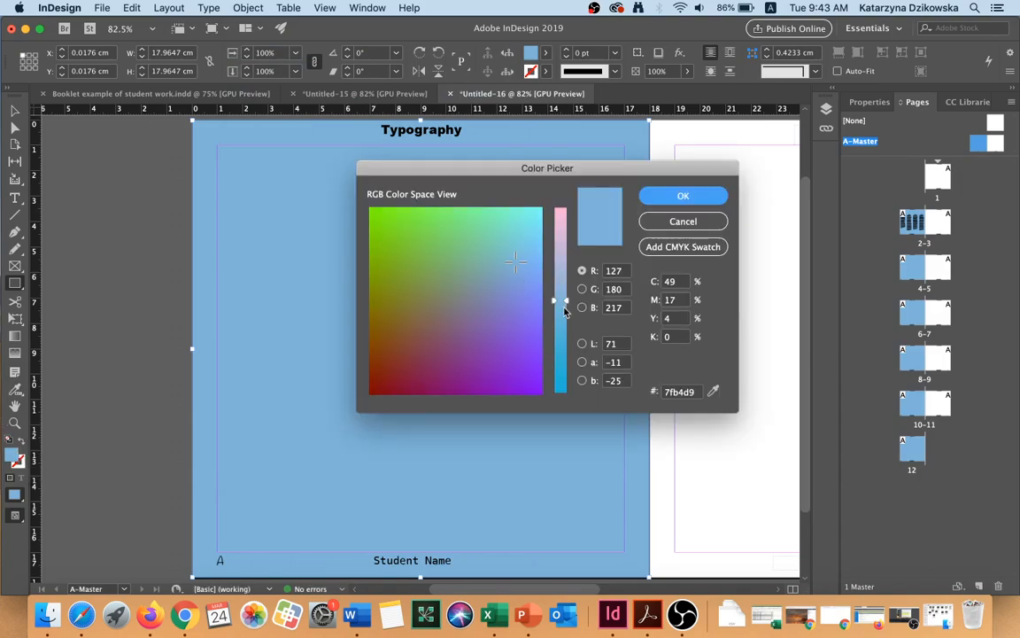
left_click_drag(520, 267, 523, 254)
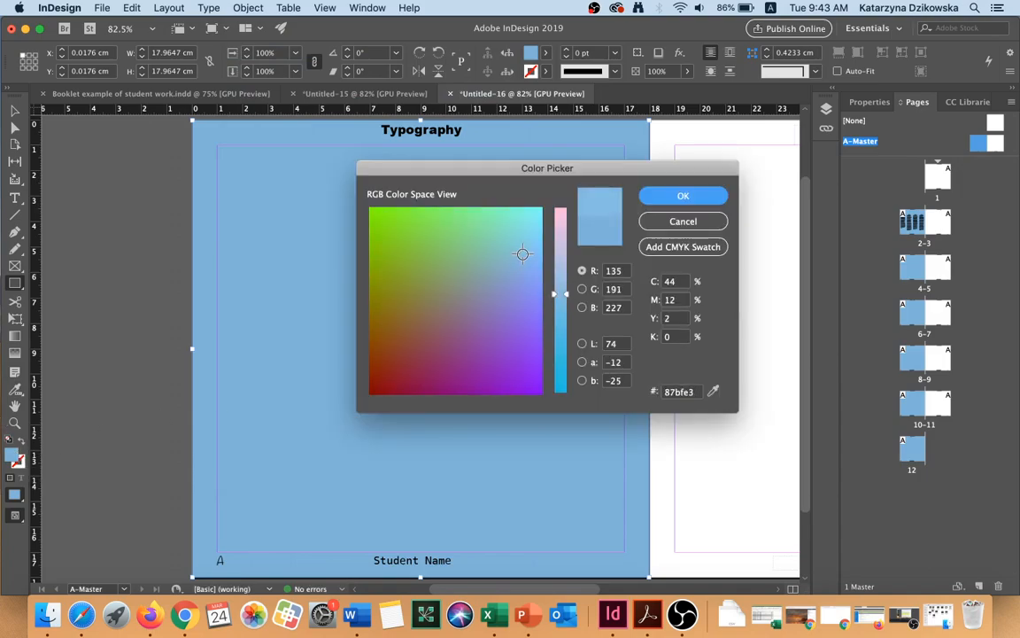
left_click(709, 196)
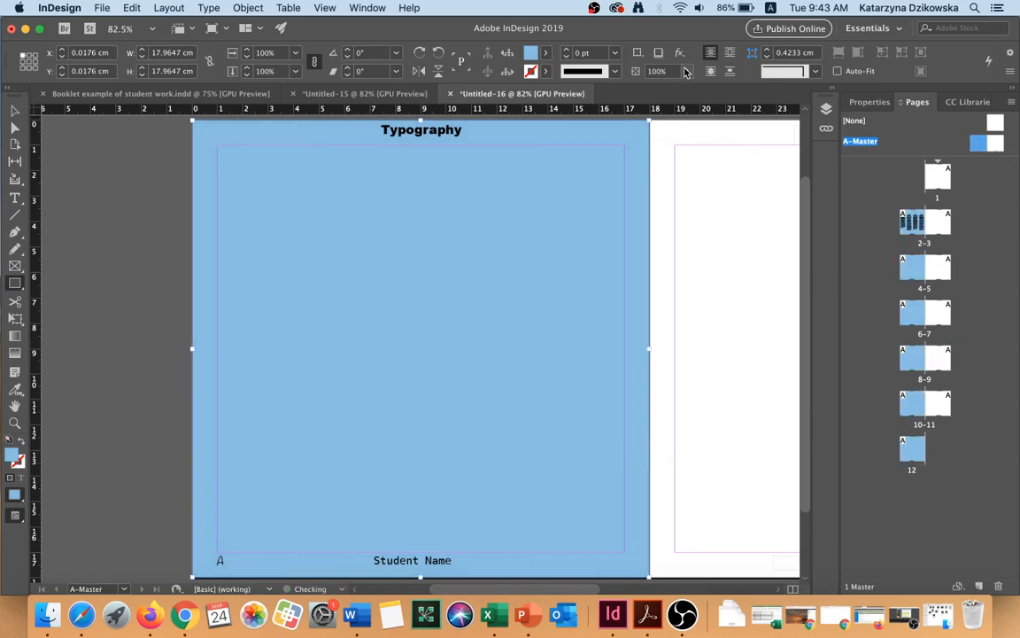
left_click_drag(687, 91, 650, 91)
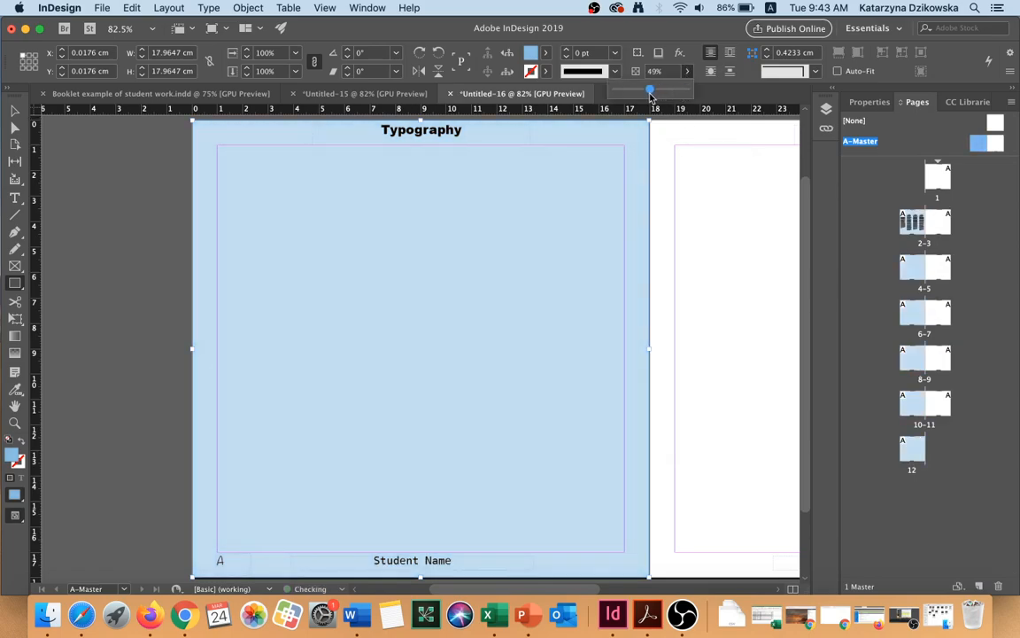
left_click(15, 112)
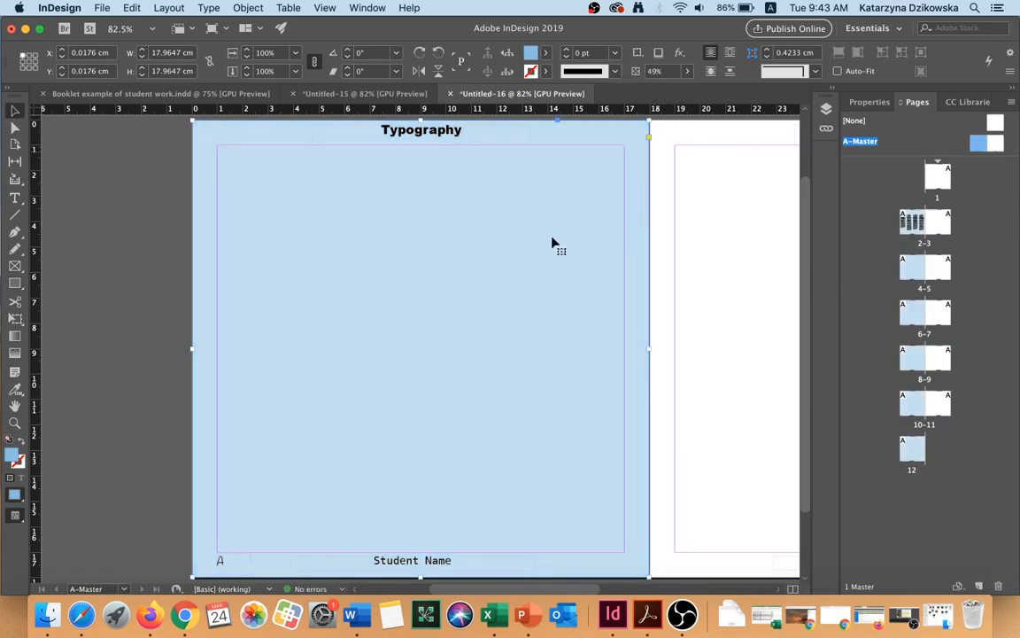
- Return from the master to page 2 and prepare the Pen tool with a solid blue fill and no stroke
double_click(933, 229)
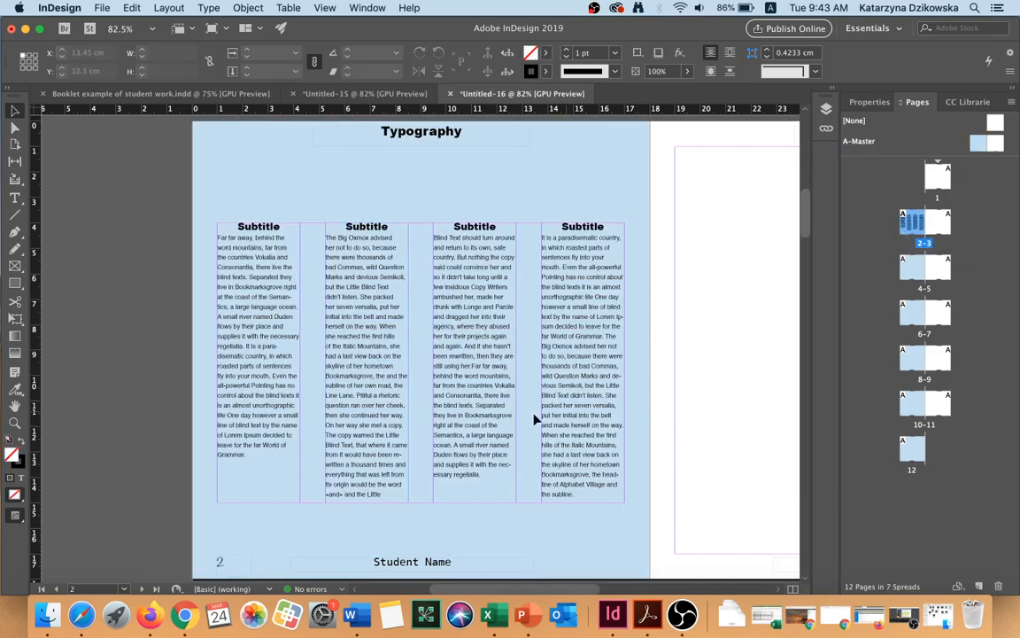
scroll(295, 337, "down", 15)
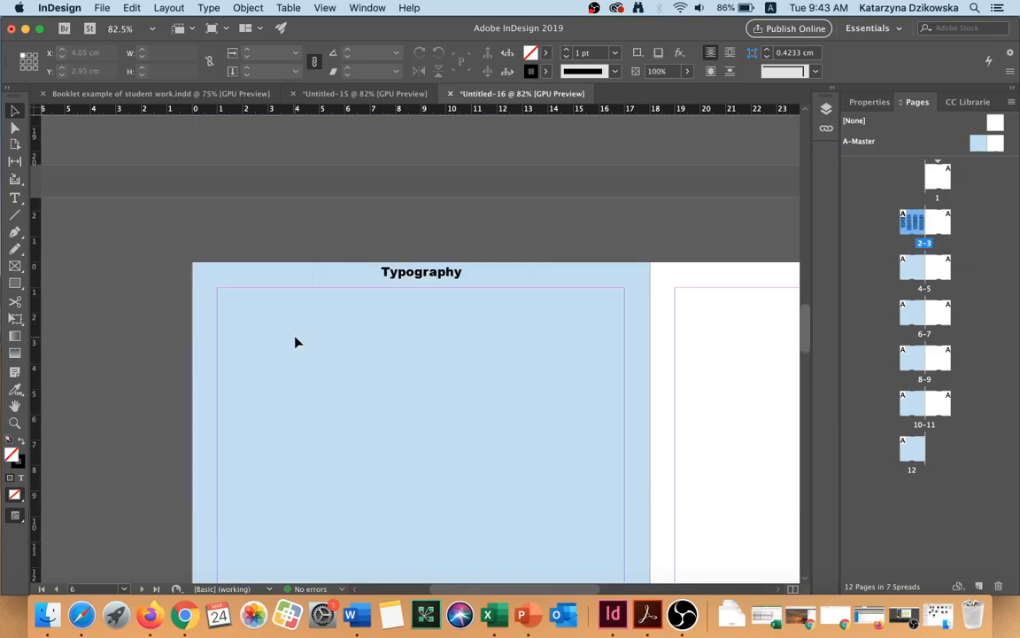
scroll(296, 342, "up", 18)
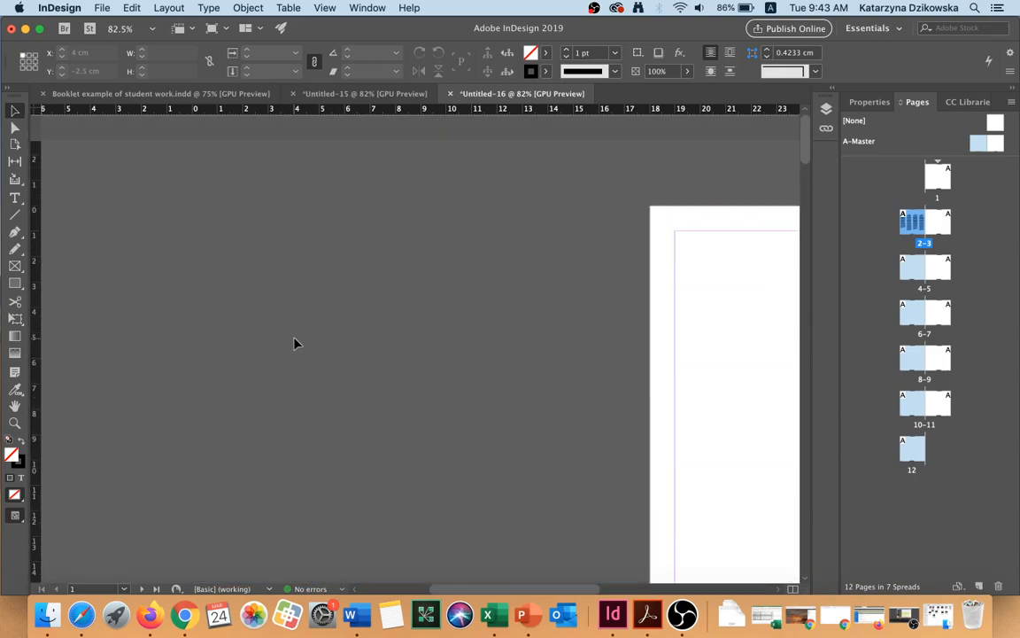
double_click(904, 225)
left_click(17, 286)
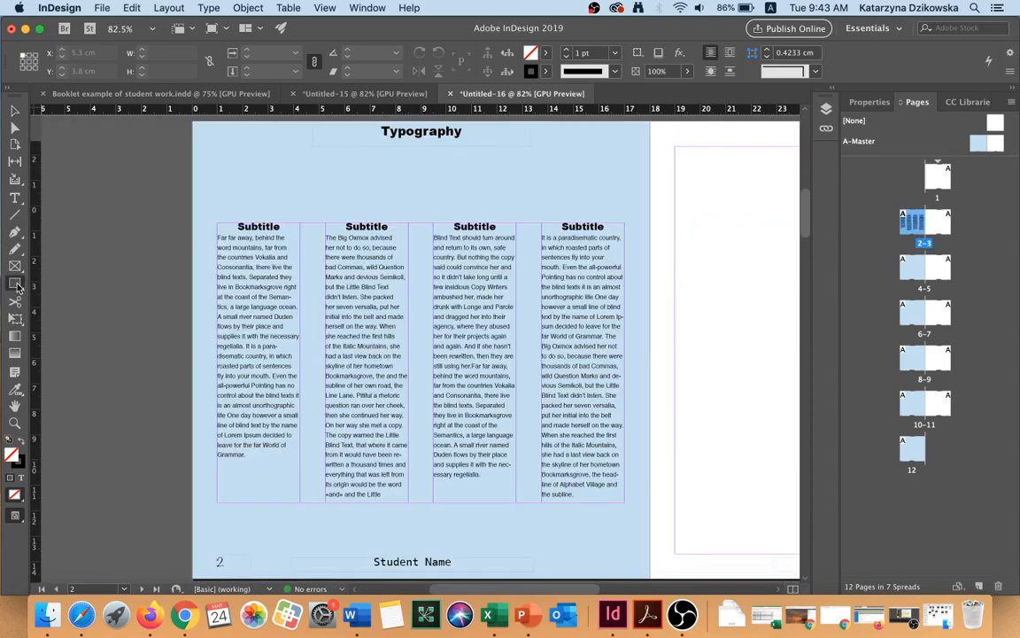
left_click(14, 231)
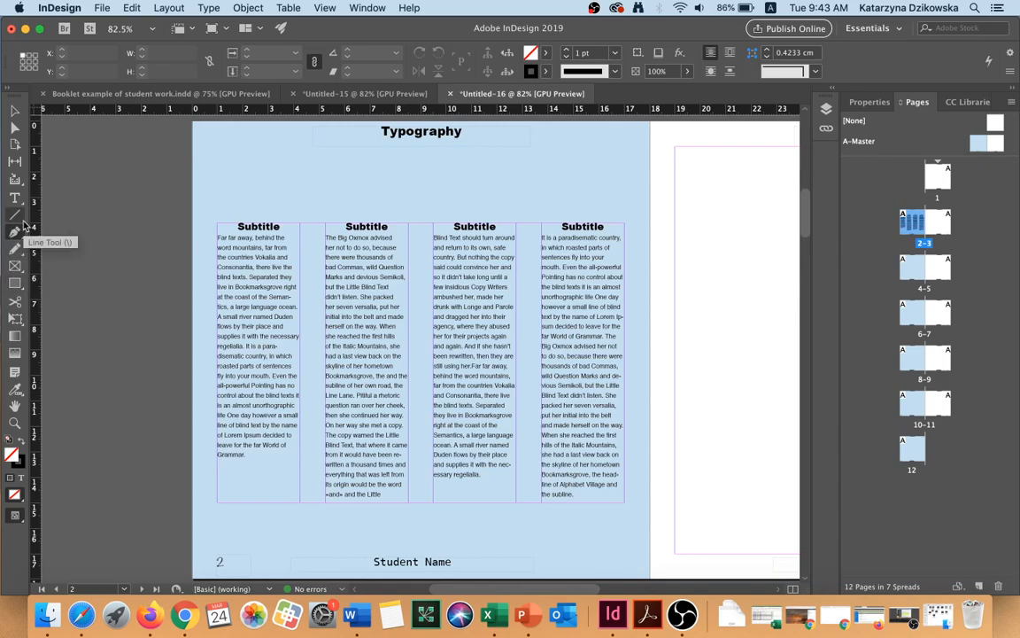
left_click(22, 448)
double_click(11, 453)
left_click(425, 249)
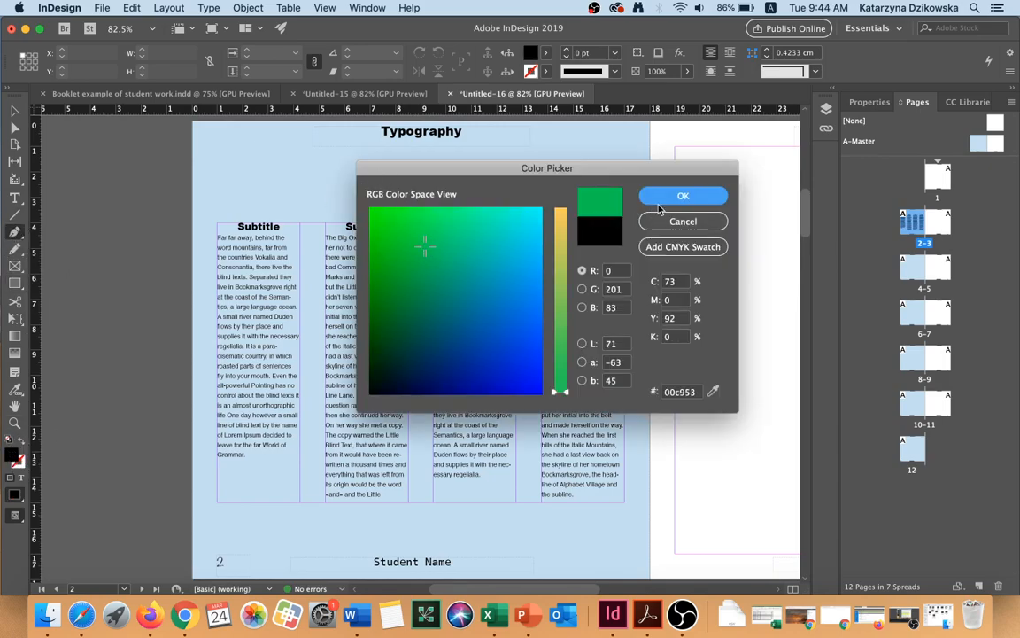
left_click(507, 321)
left_click(681, 195)
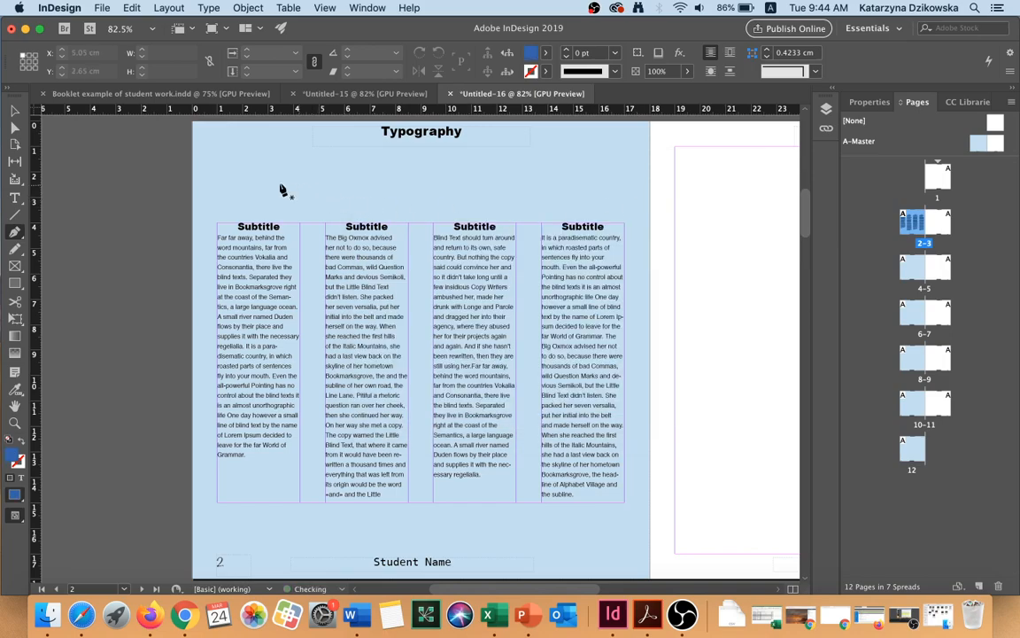
- Draw a closed, irregular straight-edged shape about 5.6 x 6.6 cm over page 2's first text column with the Pen tool
left_click(263, 166)
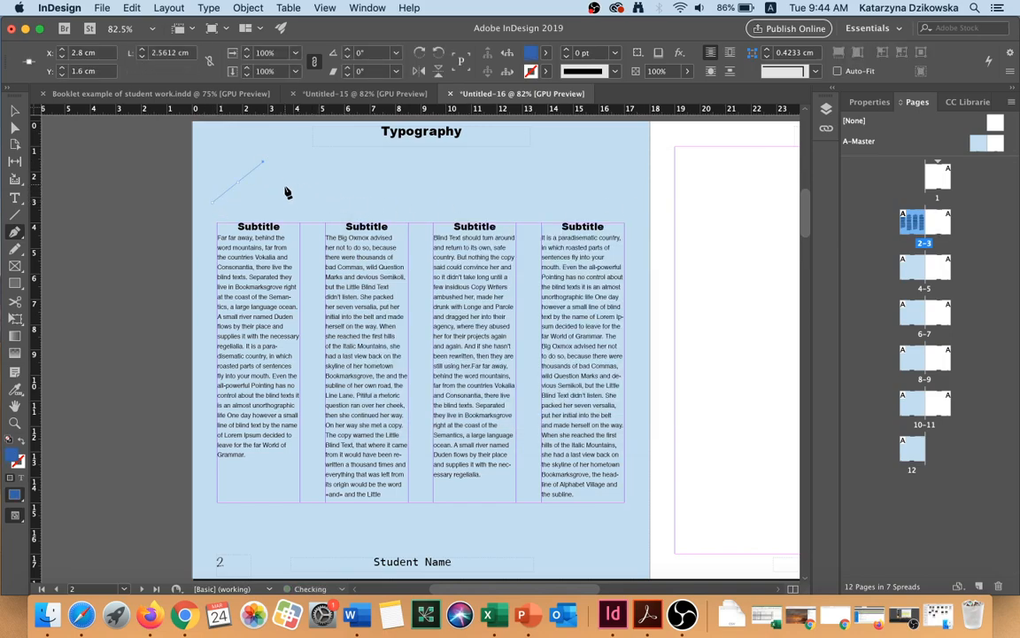
left_click(295, 203)
left_click(354, 257)
left_click(269, 330)
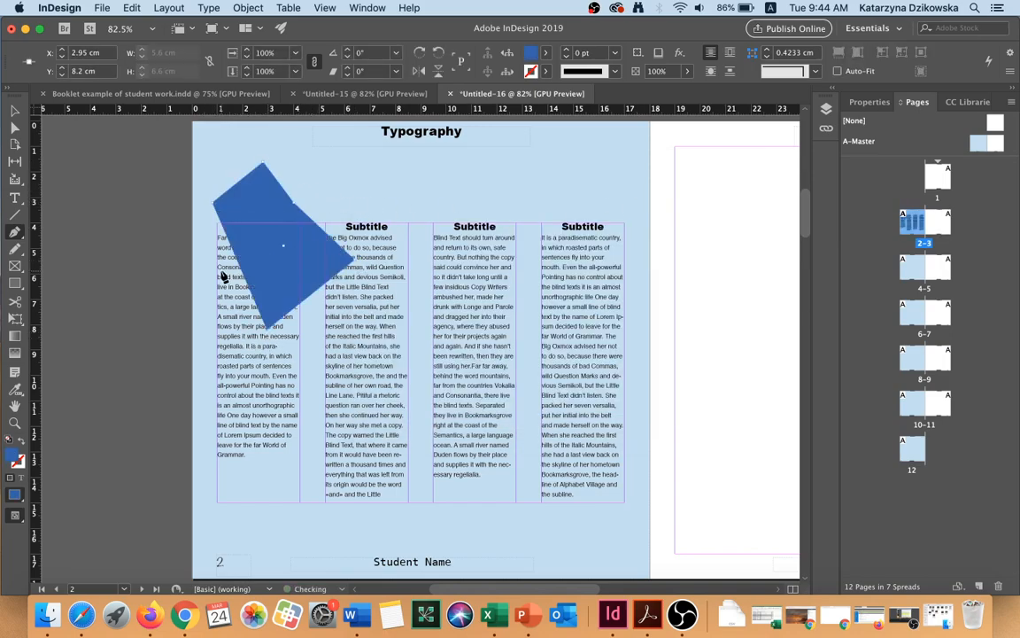
left_click(219, 271)
left_click(256, 252)
left_click(256, 215)
left_click(212, 202)
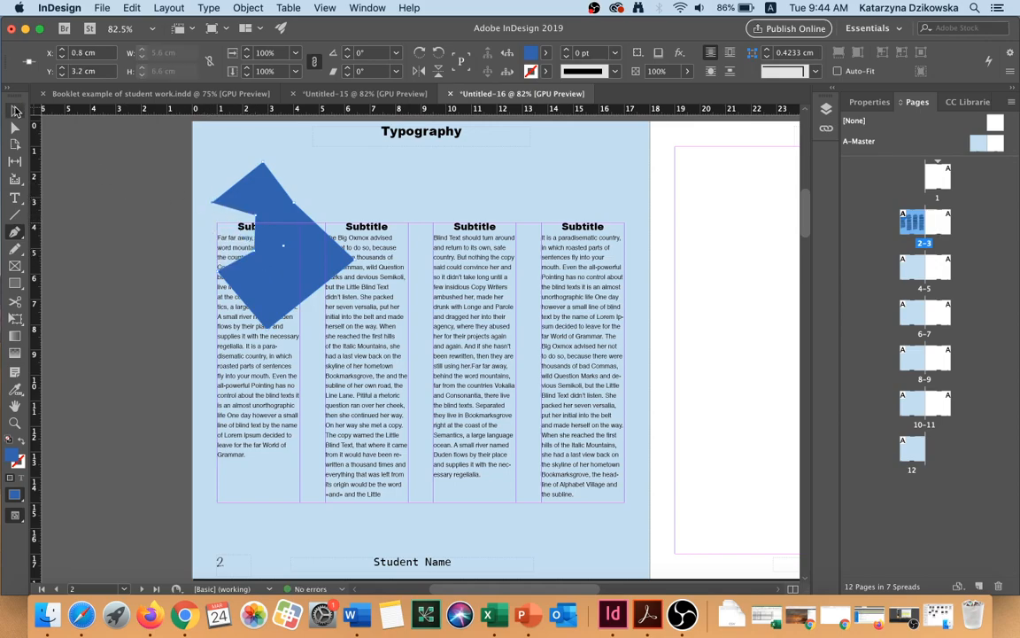
- Shift the blue shape slightly up and left to about X 0.3 cm, Y 1.35 cm, and send it backward behind the first column's text
left_click(15, 110)
left_click_drag(252, 191, 240, 185)
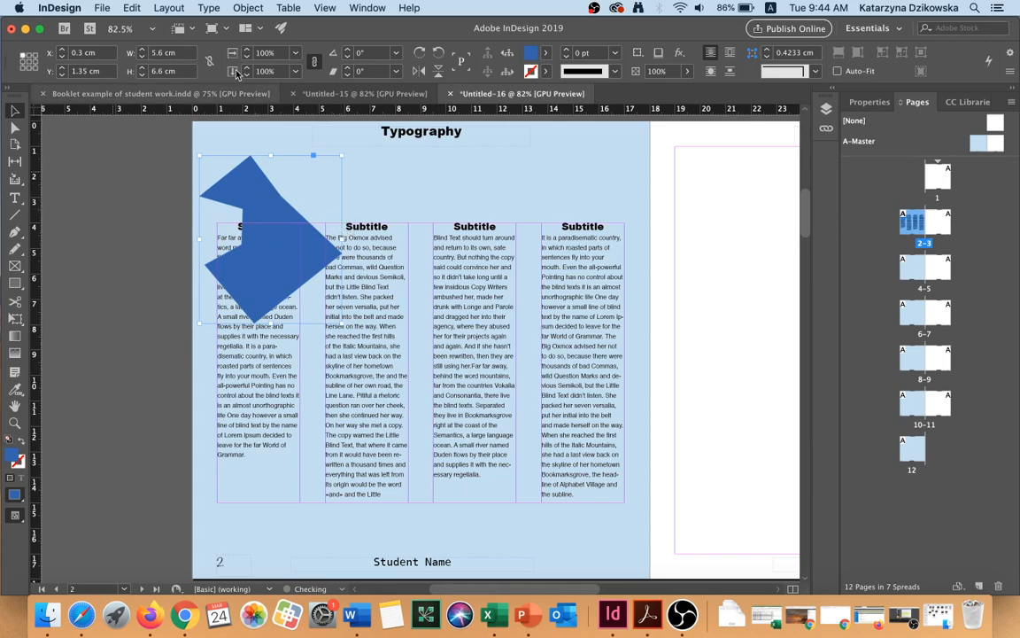
left_click(248, 7)
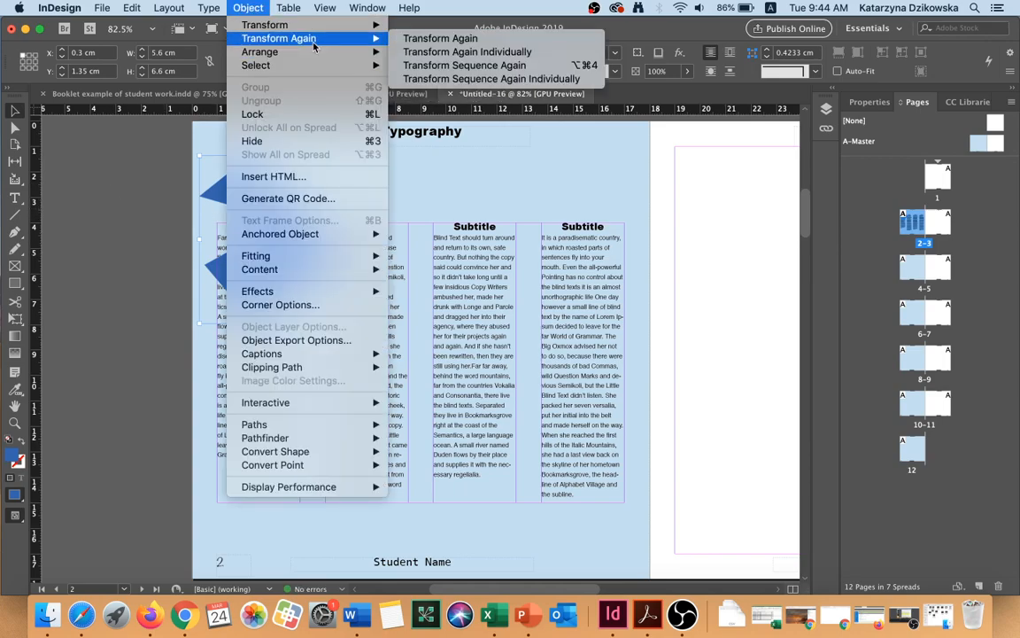
mouse_move(336, 56)
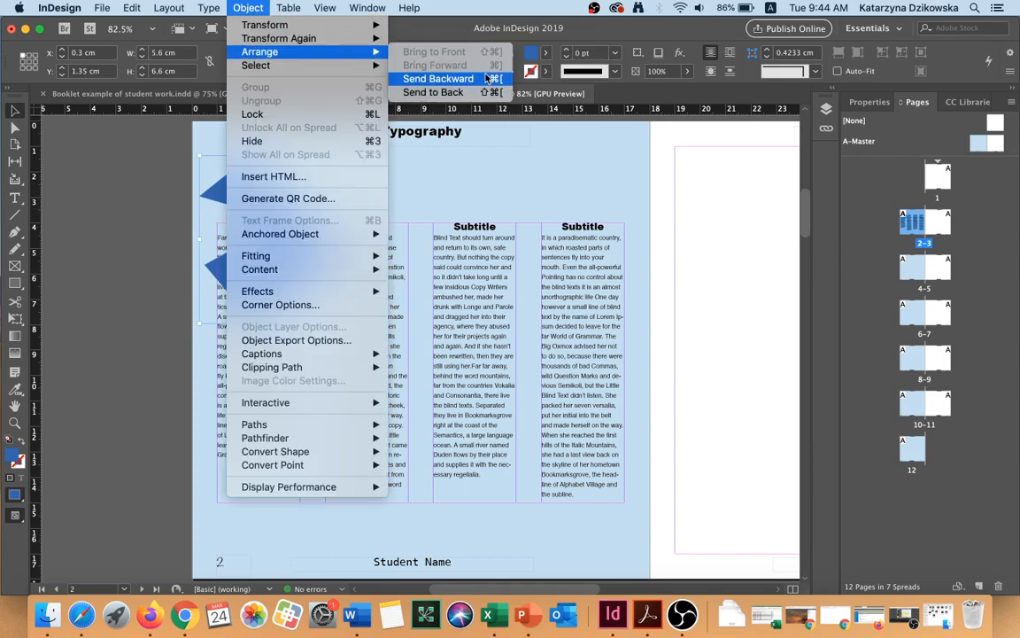
left_click(440, 79)
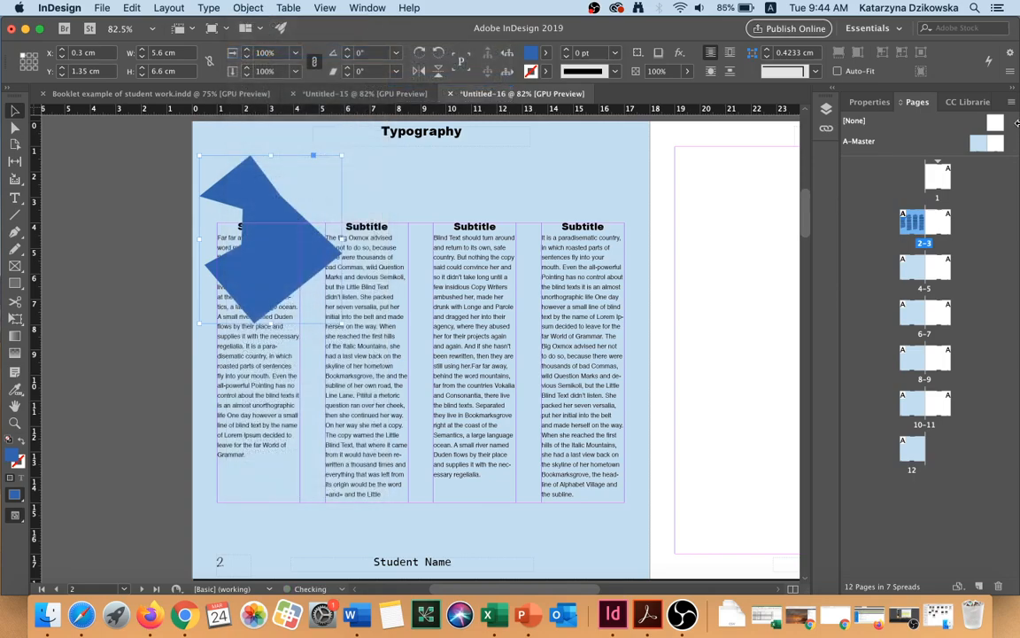
key("super+bracketleft")
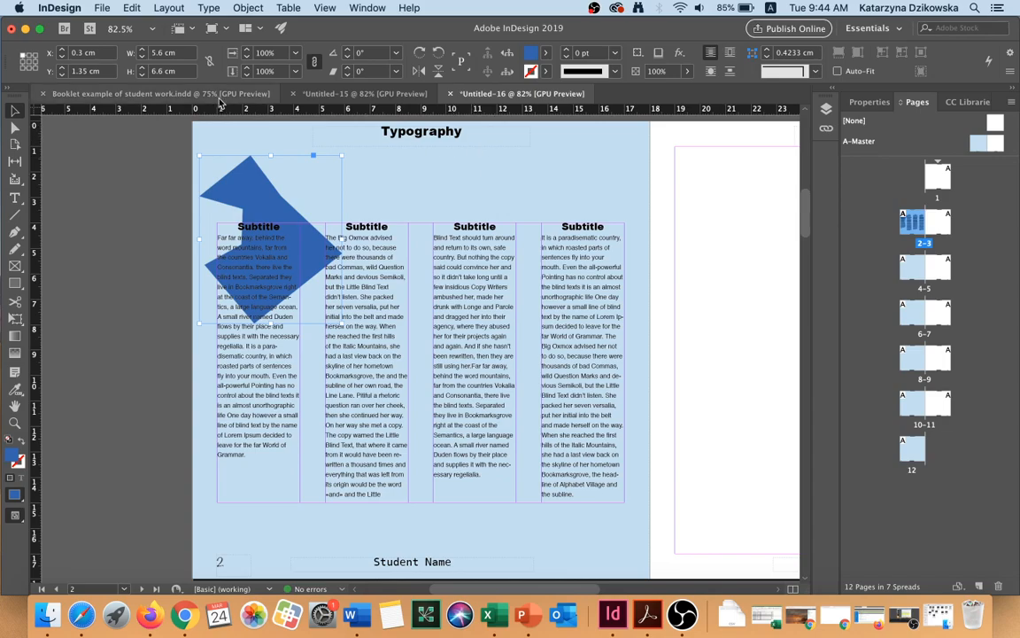
- Switch to "Booklet example of student work.indd" and examine the background shapes, titles and text layouts on pages 2 to 4
left_click(146, 93)
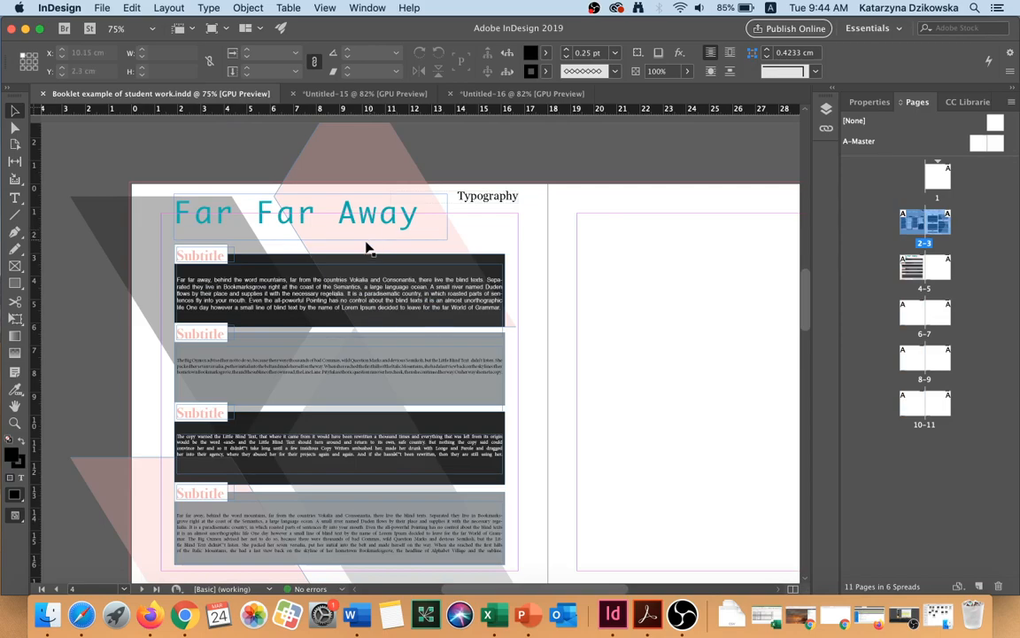
double_click(924, 227)
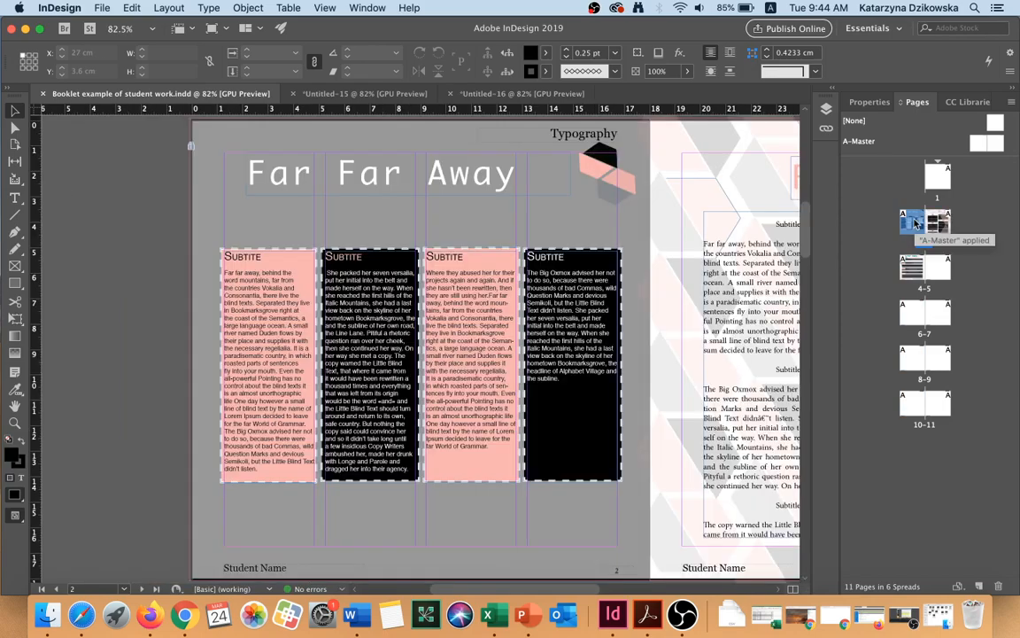
scroll(521, 529, "right", 5)
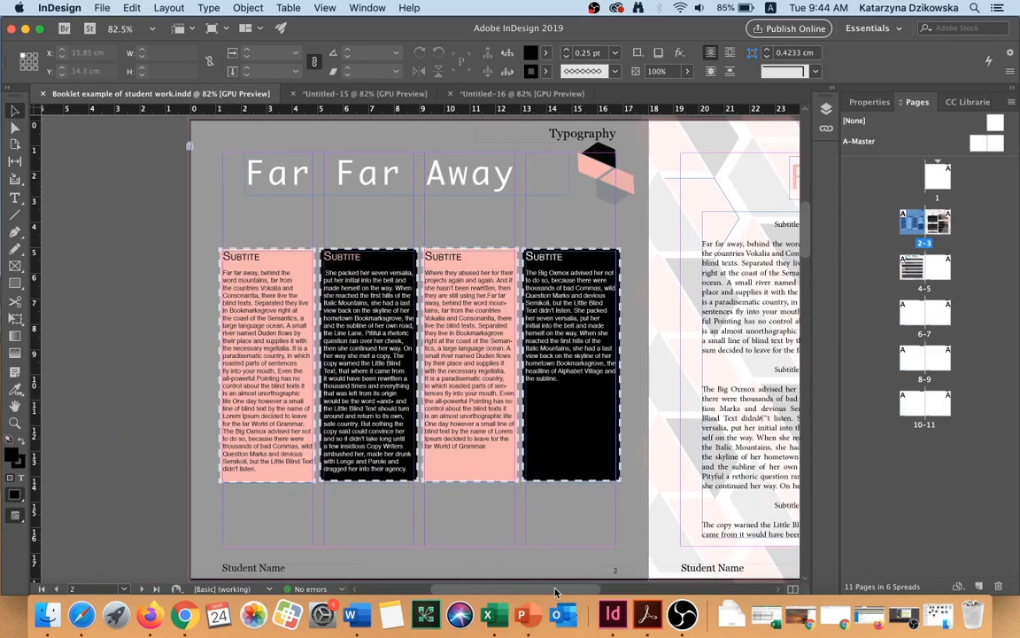
key("super+minus")
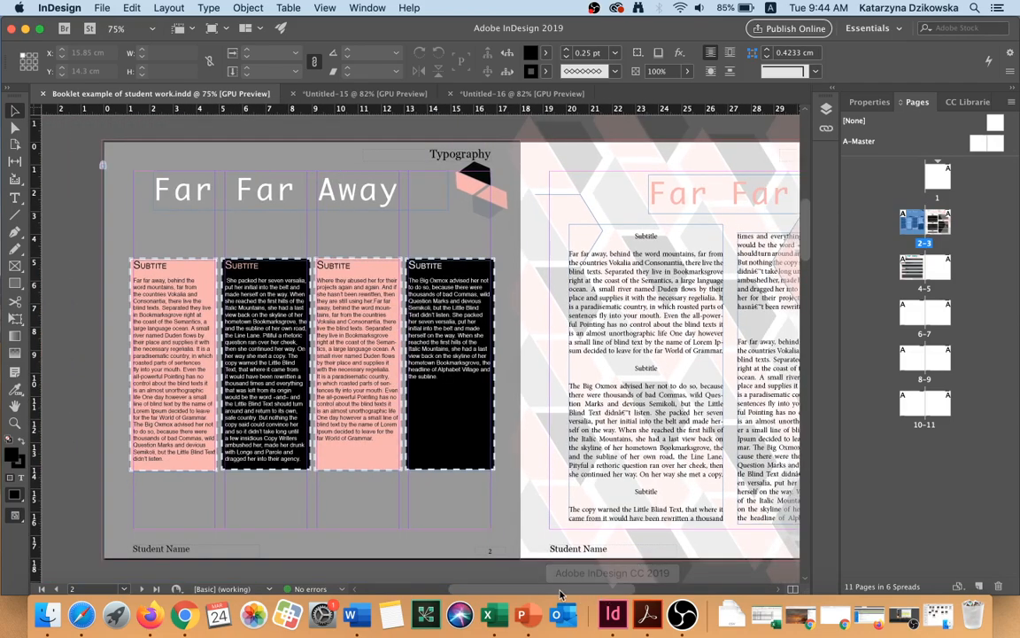
scroll(558, 591, "right", 2)
scroll(514, 527, "right", 3)
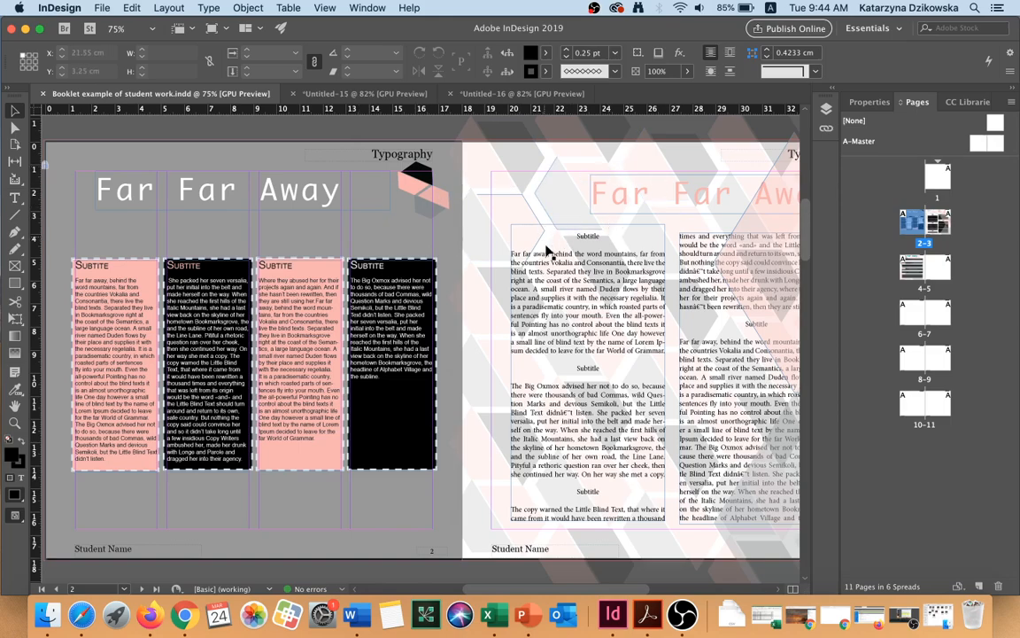
scroll(292, 376, "down", 15)
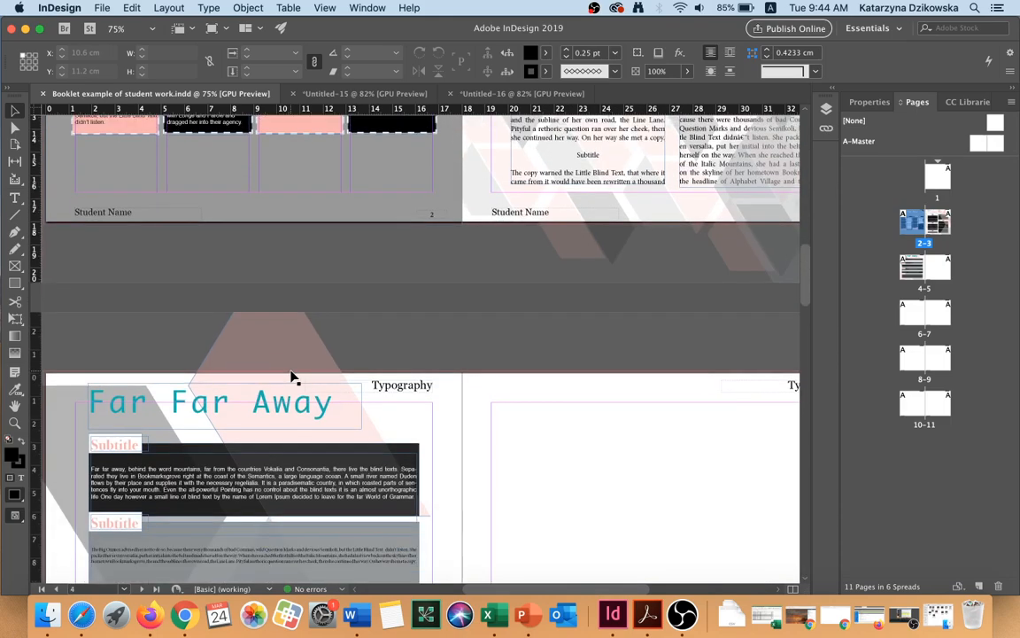
scroll(293, 376, "down", 5)
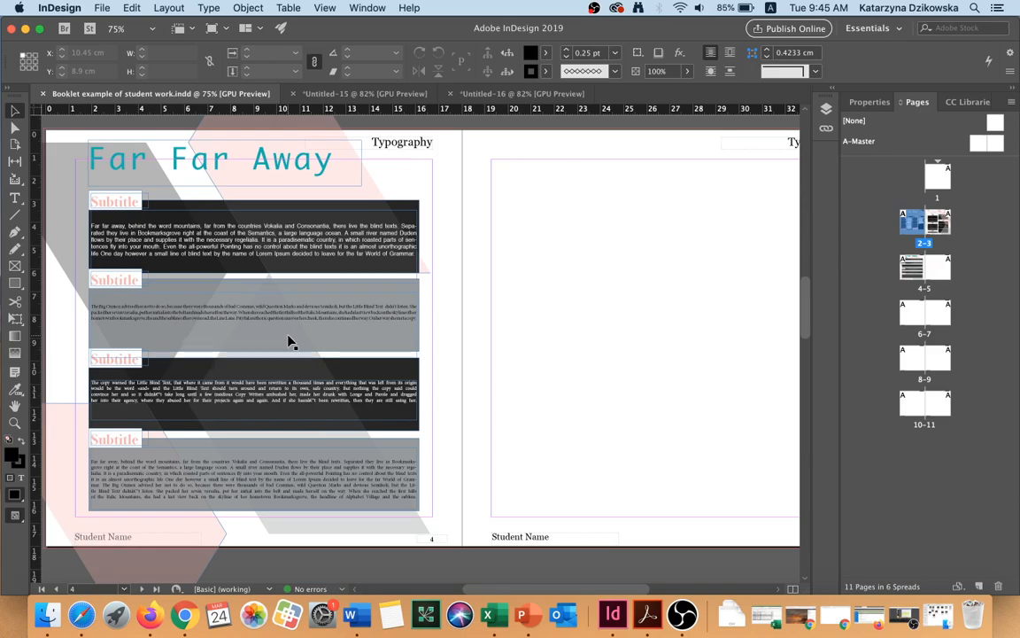
scroll(288, 340, "up", 15)
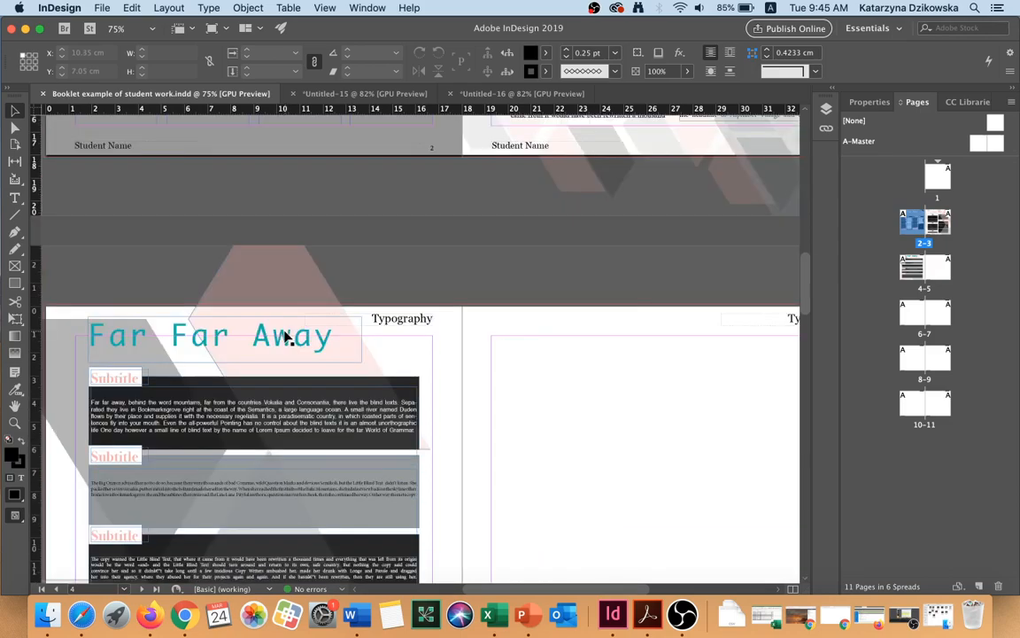
scroll(284, 337, "down", 3)
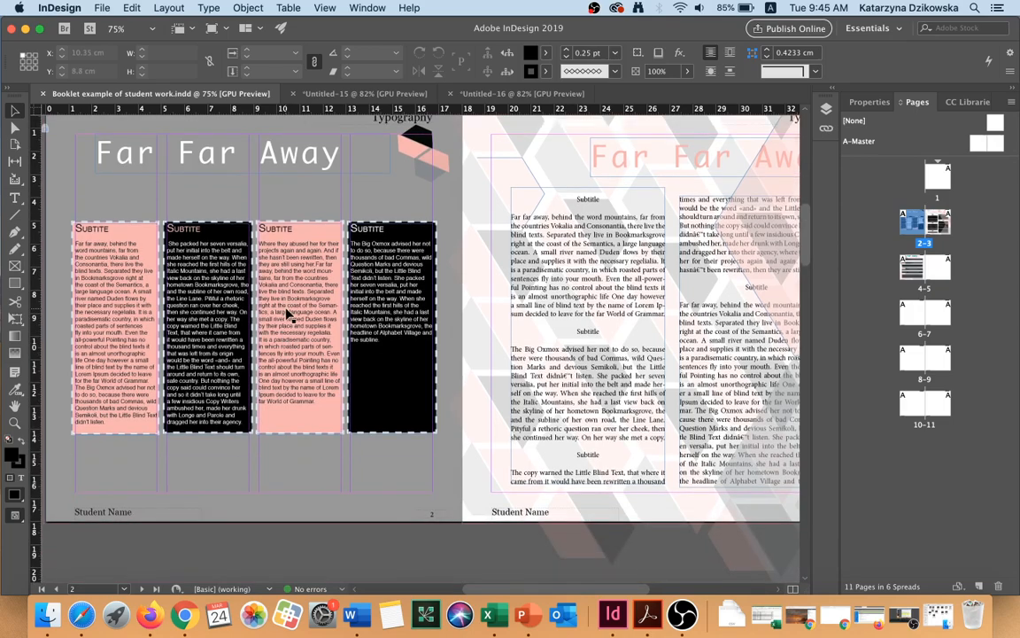